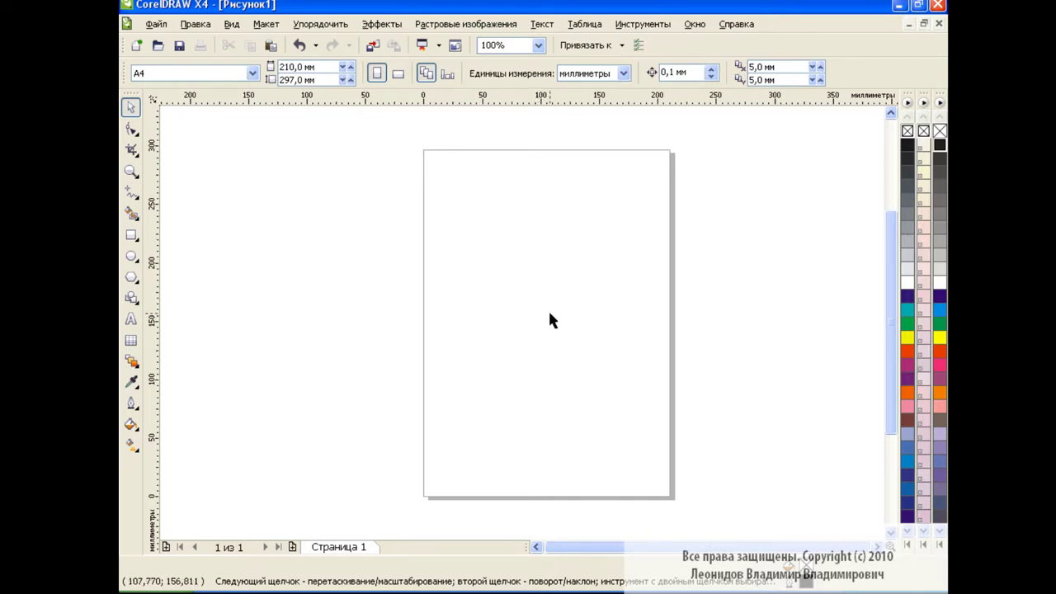
Step: Draw a wide ellipse, convert it to curves, and reshape its nodes into a 224.59 × 71.114 mm wave
{"action": "left_click", "coordinate": [130, 258]}
{"action": "left_click_drag", "start_coordinate": [415, 223], "coordinate": [665, 303]}
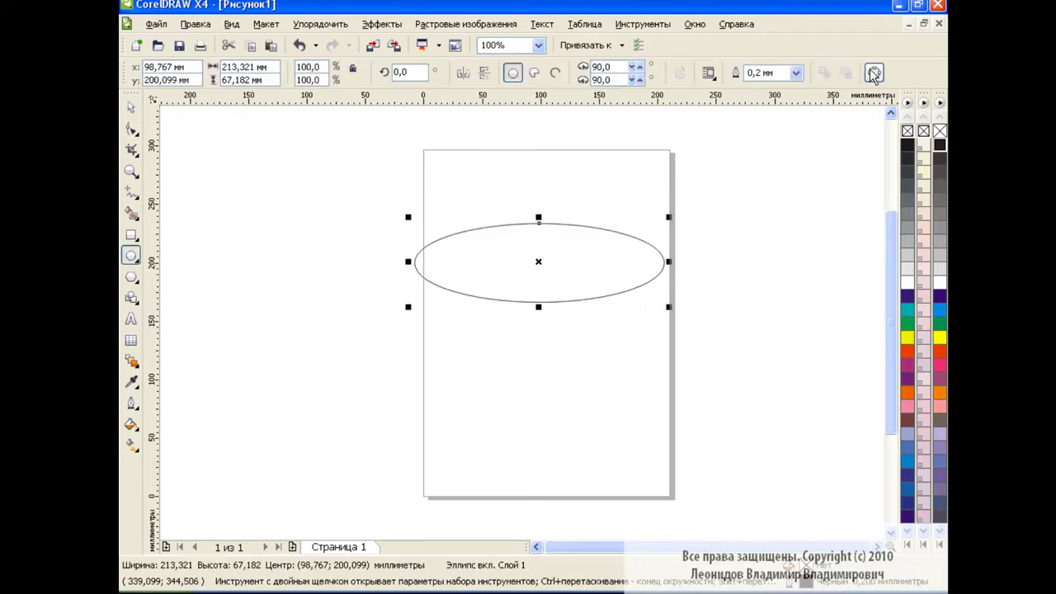
{"action": "left_click", "coordinate": [874, 73]}
{"action": "left_click", "coordinate": [131, 129]}
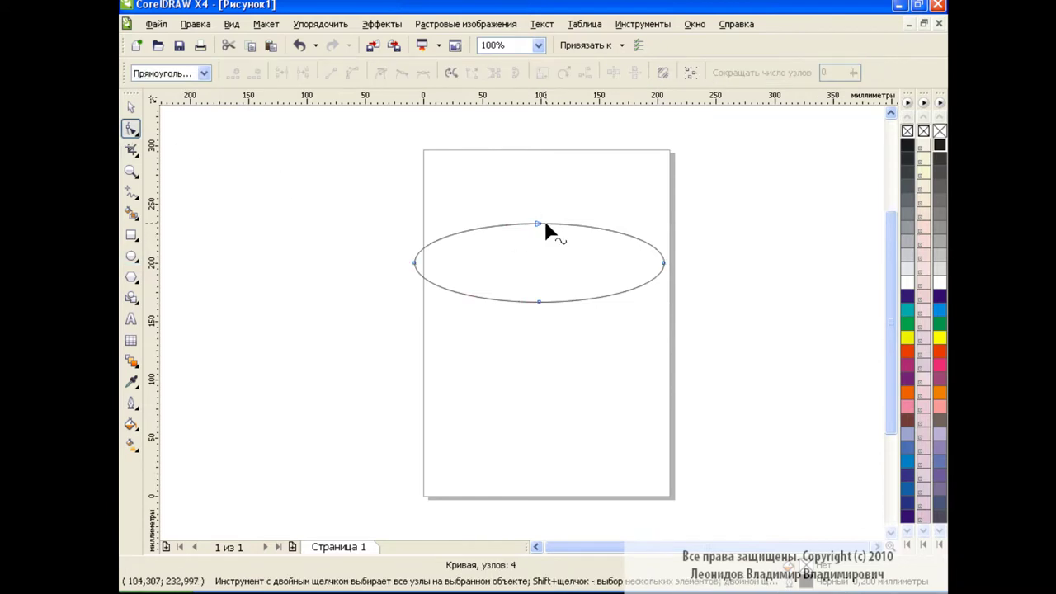
{"action": "left_click_drag", "start_coordinate": [538, 218], "coordinate": [526, 261]}
{"action": "left_click_drag", "start_coordinate": [458, 261], "coordinate": [430, 205]}
{"action": "left_click_drag", "start_coordinate": [528, 262], "coordinate": [506, 246]}
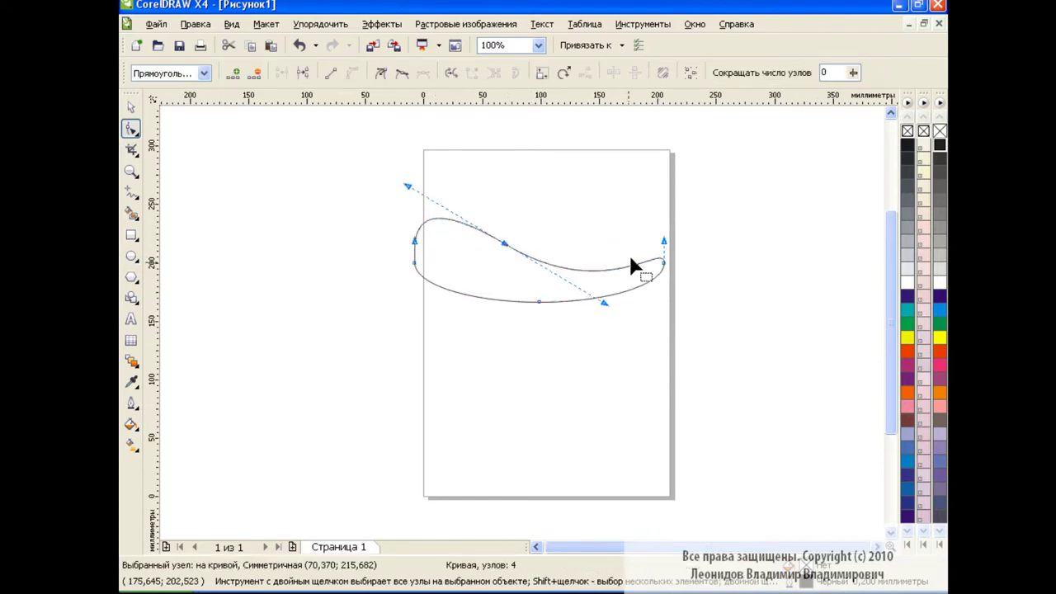
{"action": "mouse_move", "coordinate": [415, 266]}
{"action": "left_mouse_down"}
{"action": "mouse_move", "coordinate": [405, 266]}
{"action": "mouse_move", "coordinate": [415, 293]}
{"action": "mouse_move", "coordinate": [413, 281]}
{"action": "left_mouse_up"}
{"action": "left_click", "coordinate": [402, 73]}
{"action": "key", "text": "space"}
Step: Duplicate the wavy curve, offset the copy down-left, and weld both into one shape
{"action": "left_click", "coordinate": [544, 373]}
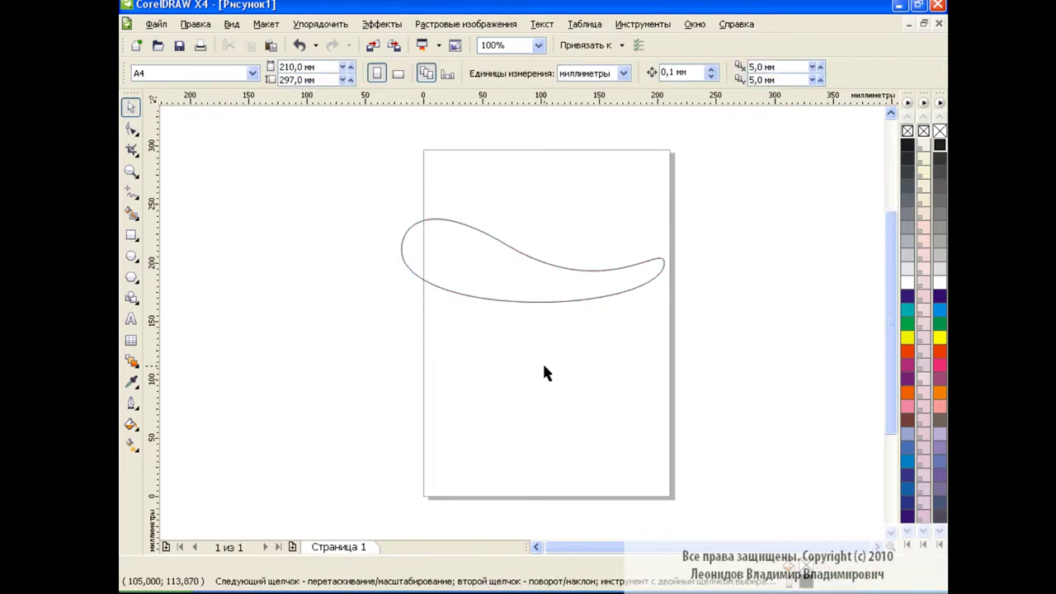
{"action": "left_click", "coordinate": [535, 299]}
{"action": "key", "text": "plus"}
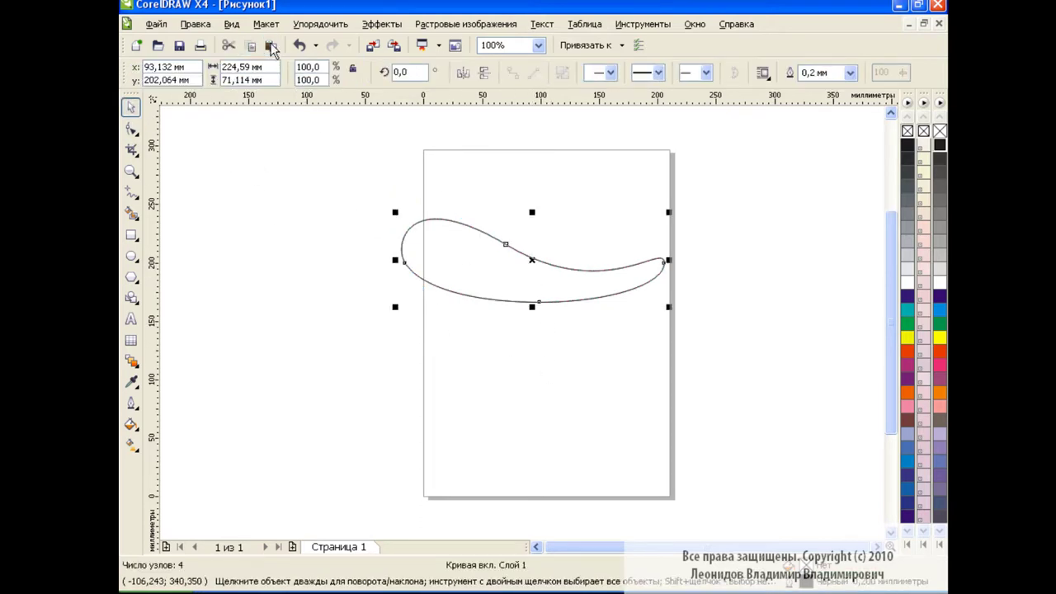
{"action": "left_click", "coordinate": [484, 72]}
{"action": "left_click_drag", "start_coordinate": [533, 260], "coordinate": [471, 306]}
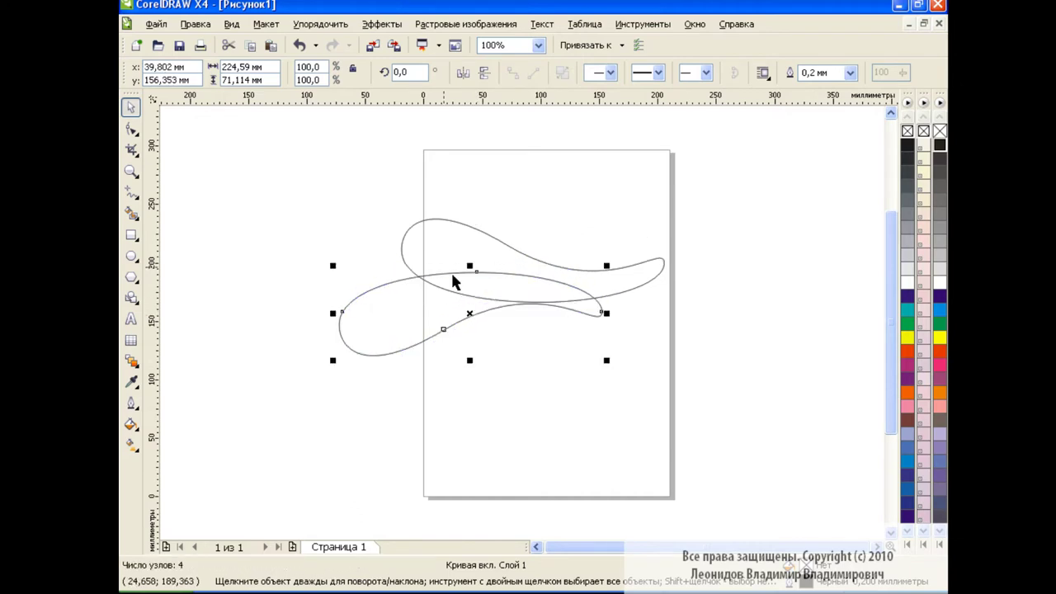
{"action": "left_click_drag", "start_coordinate": [295, 182], "coordinate": [720, 419]}
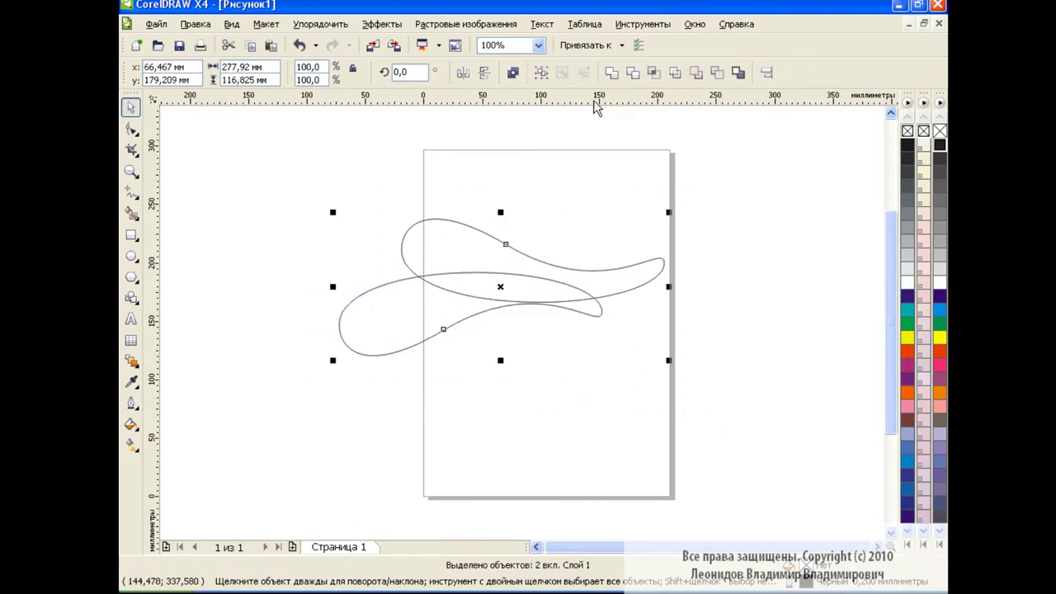
{"action": "left_click", "coordinate": [612, 74]}
Step: Shrink the welded shape to about 37% and park it off the page, upper left
{"action": "left_click_drag", "start_coordinate": [670, 362], "coordinate": [458, 267]}
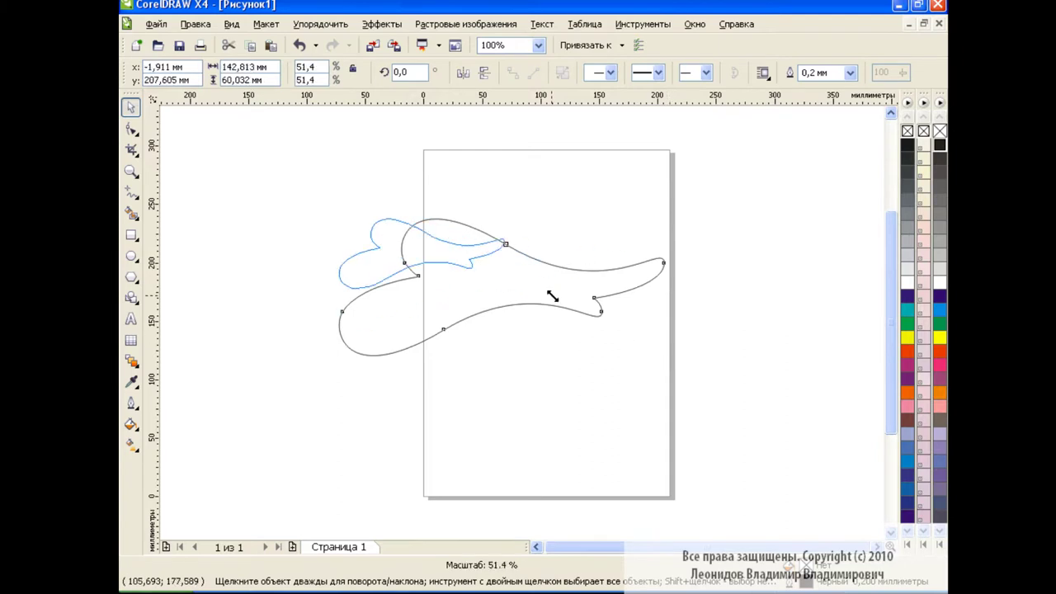
{"action": "left_click_drag", "start_coordinate": [398, 247], "coordinate": [238, 142]}
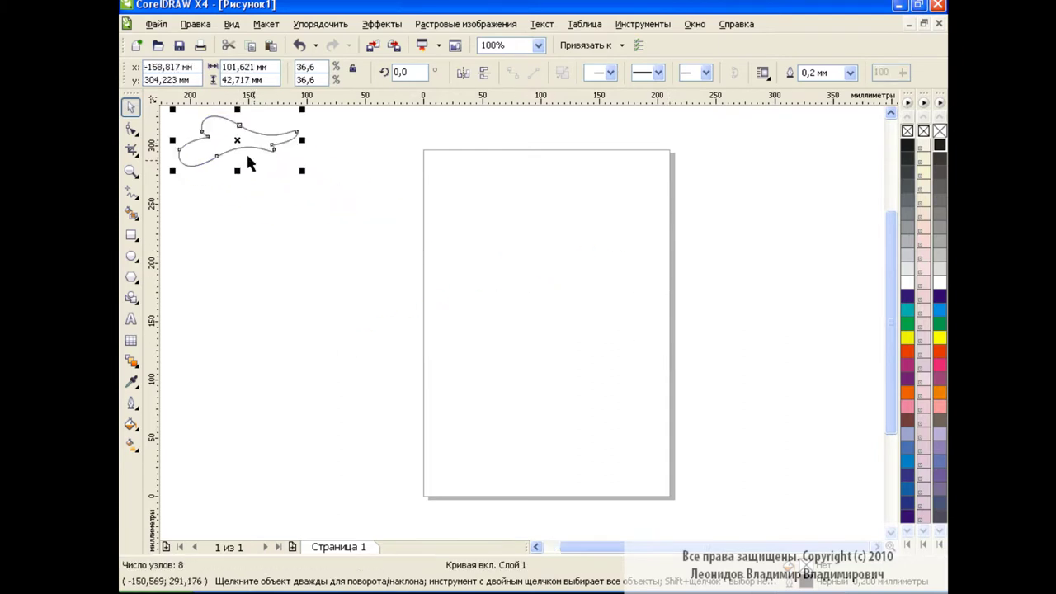
{"action": "left_click", "coordinate": [366, 235]}
Step: Paste the wavy curve and reshape its middle, right-end and bottom nodes
{"action": "left_click", "coordinate": [271, 46]}
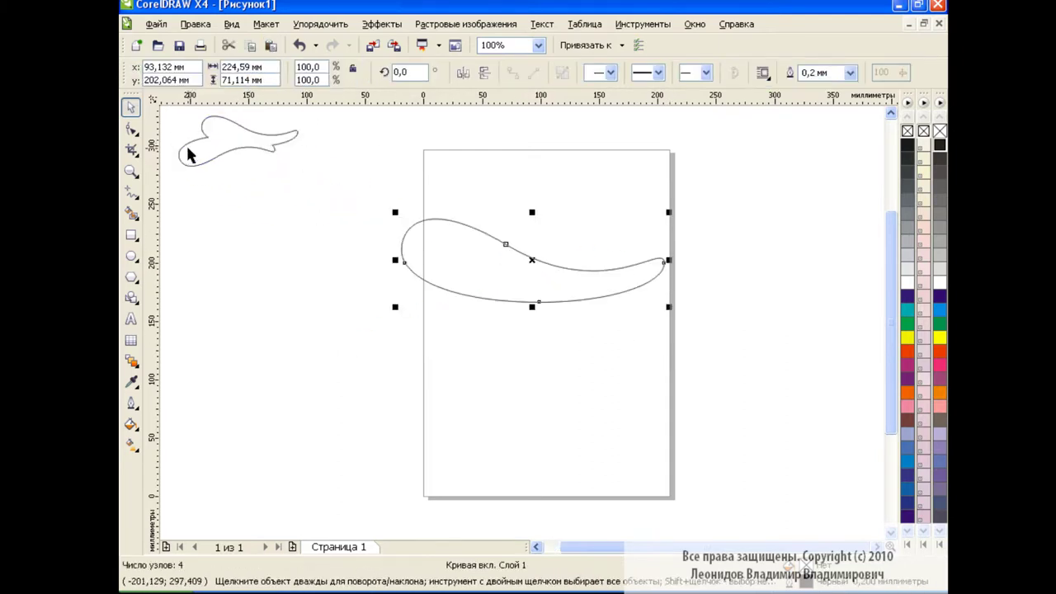
{"action": "left_click", "coordinate": [131, 129]}
{"action": "left_click", "coordinate": [506, 244]}
{"action": "mouse_move", "coordinate": [602, 304]}
{"action": "left_mouse_down"}
{"action": "mouse_move", "coordinate": [540, 308]}
{"action": "mouse_move", "coordinate": [572, 346]}
{"action": "mouse_move", "coordinate": [588, 340]}
{"action": "left_mouse_up"}
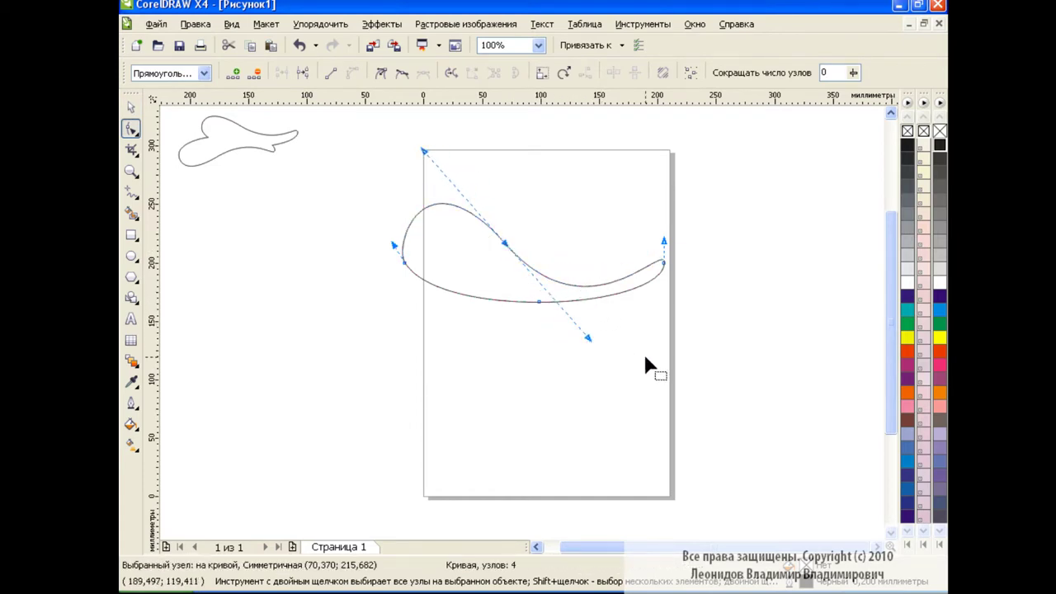
{"action": "left_click", "coordinate": [664, 262]}
{"action": "left_click_drag", "start_coordinate": [665, 272], "coordinate": [666, 304]}
{"action": "left_click", "coordinate": [539, 303]}
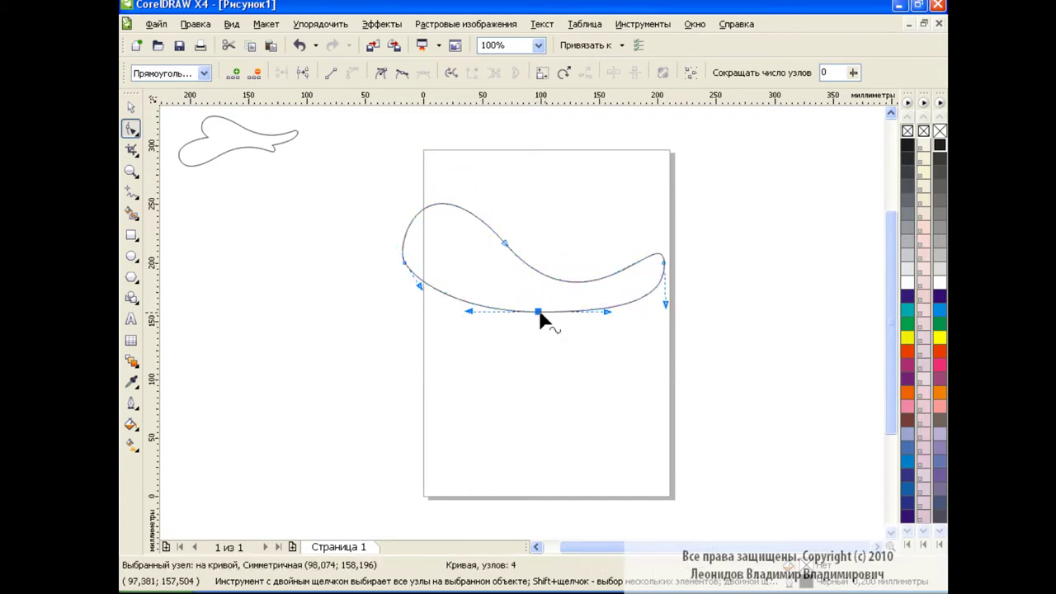
{"action": "left_click_drag", "start_coordinate": [598, 307], "coordinate": [582, 314]}
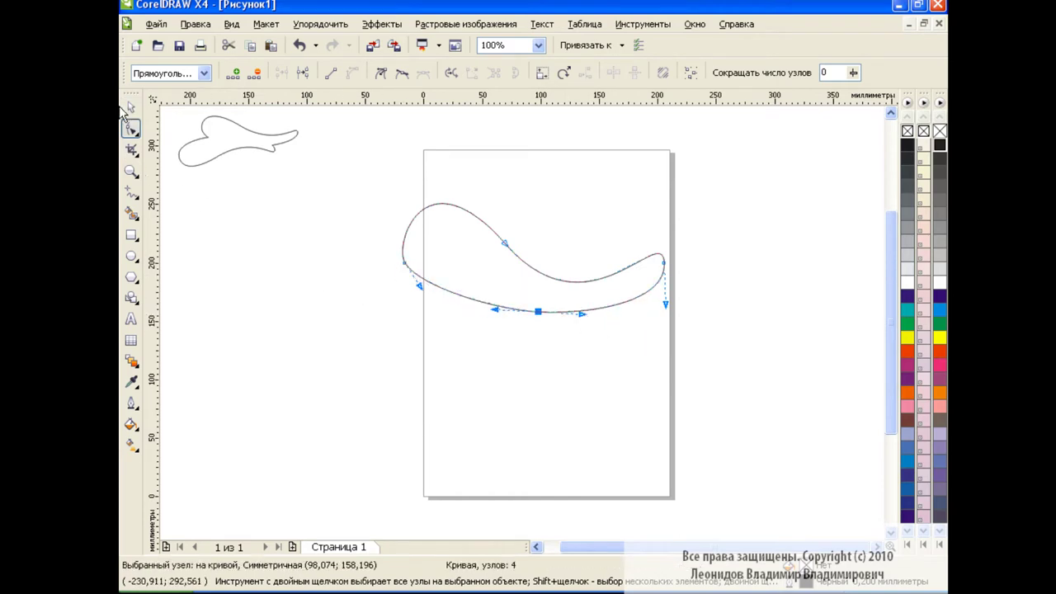
{"action": "key", "text": "space"}
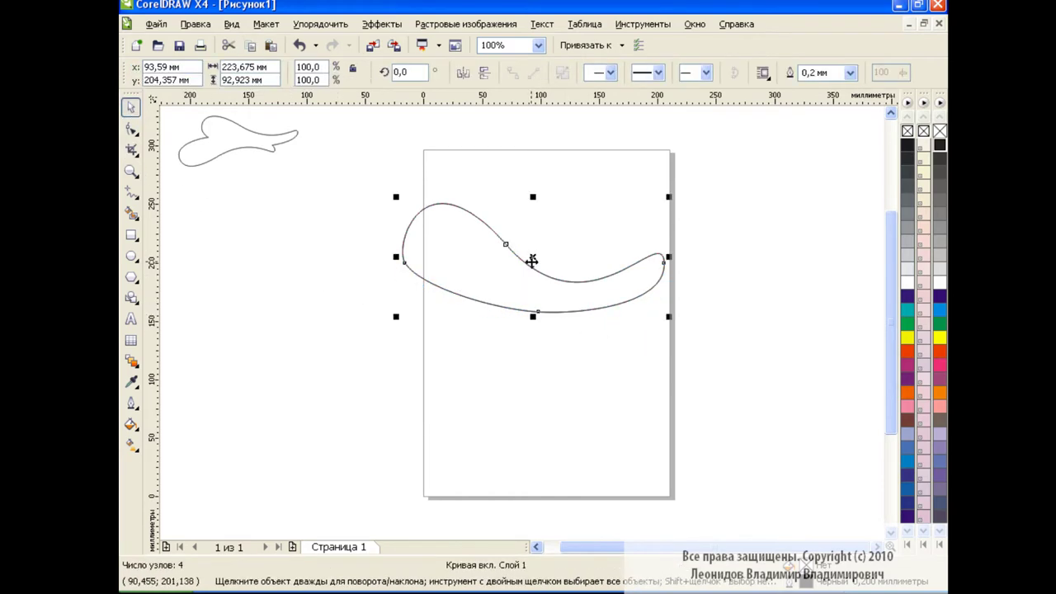
Step: Weld the curve with a mirrored copy into a leaf-hole oval, shrink it, and park it under the first motif
{"action": "key", "text": "KP_Add"}
{"action": "left_click", "coordinate": [485, 72]}
{"action": "left_click", "coordinate": [464, 72]}
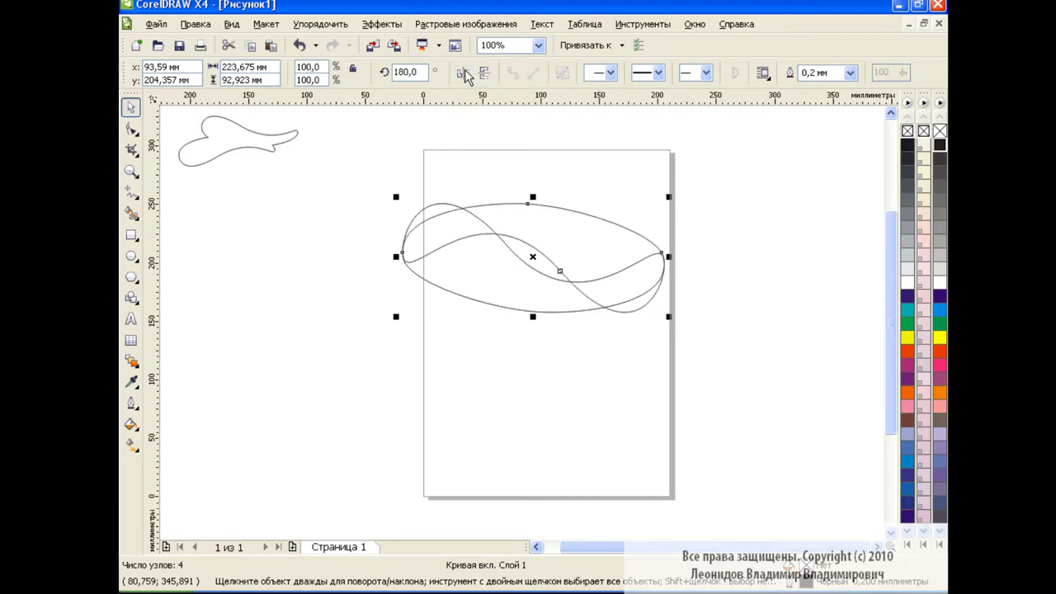
{"action": "left_click_drag", "start_coordinate": [533, 257], "coordinate": [543, 240]}
{"action": "left_click_drag", "start_coordinate": [368, 158], "coordinate": [639, 328]}
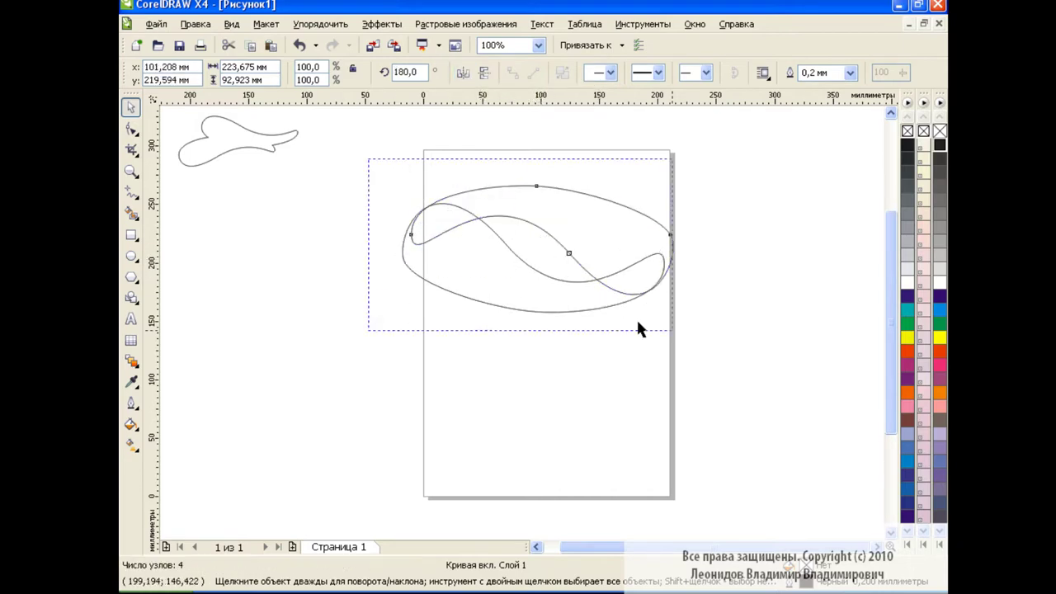
{"action": "left_click", "coordinate": [610, 77]}
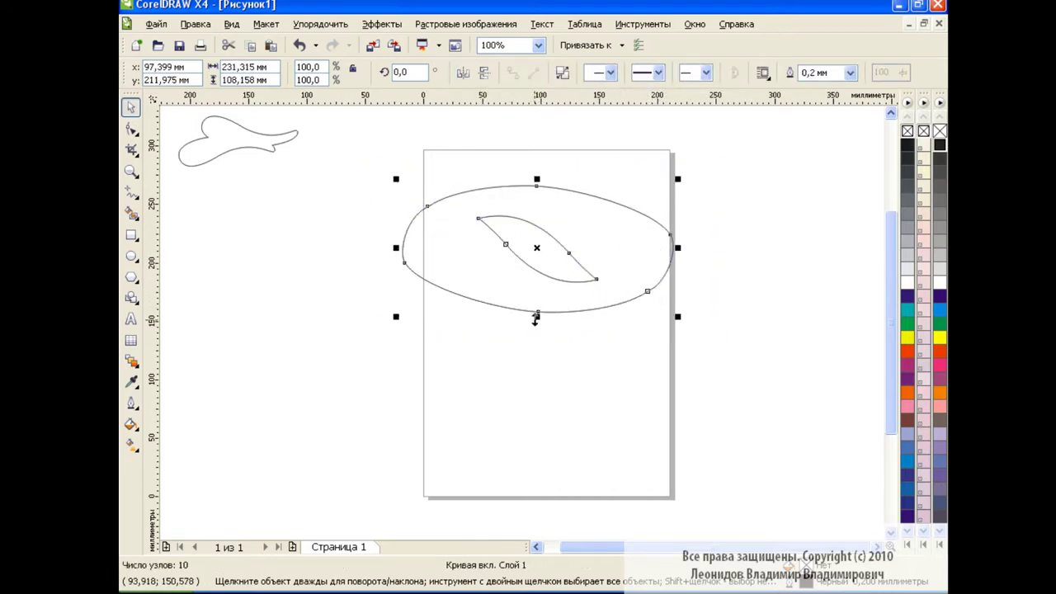
{"action": "left_click_drag", "start_coordinate": [536, 317], "coordinate": [536, 267]}
{"action": "left_click_drag", "start_coordinate": [678, 266], "coordinate": [534, 226]}
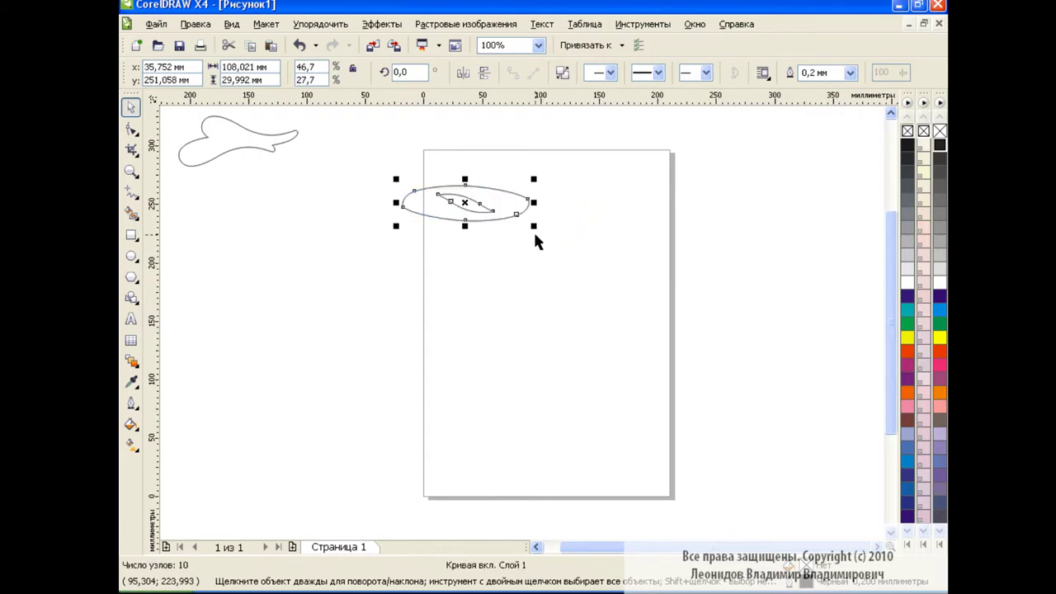
{"action": "left_click_drag", "start_coordinate": [464, 203], "coordinate": [244, 191]}
{"action": "left_click", "coordinate": [415, 229]}
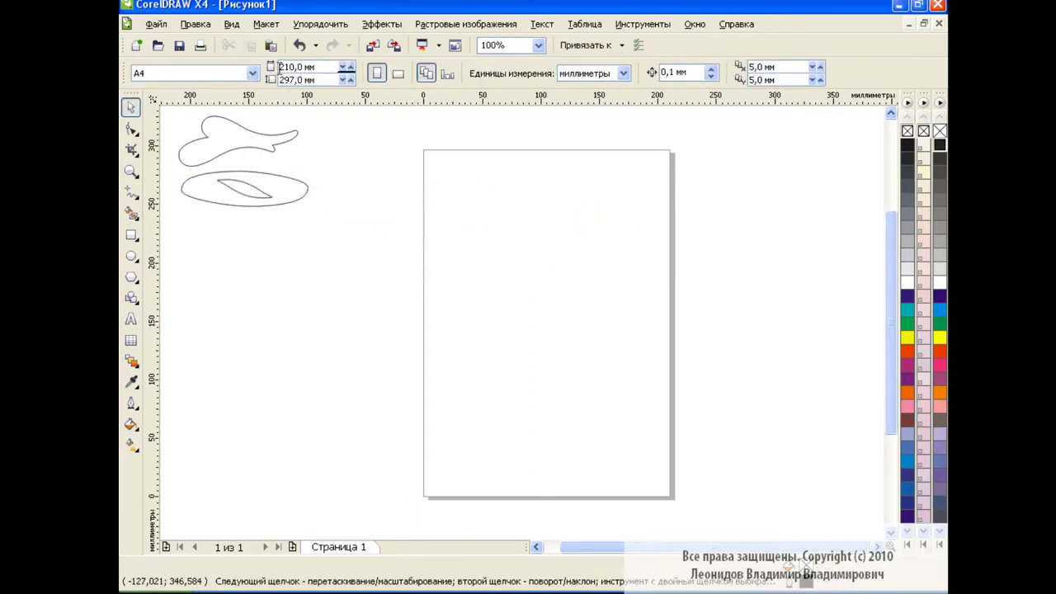
Step: Weld another wavy curve with a vertically flipped copy into a bulb, shrink to 45%, and park it left
{"action": "left_click", "coordinate": [271, 45]}
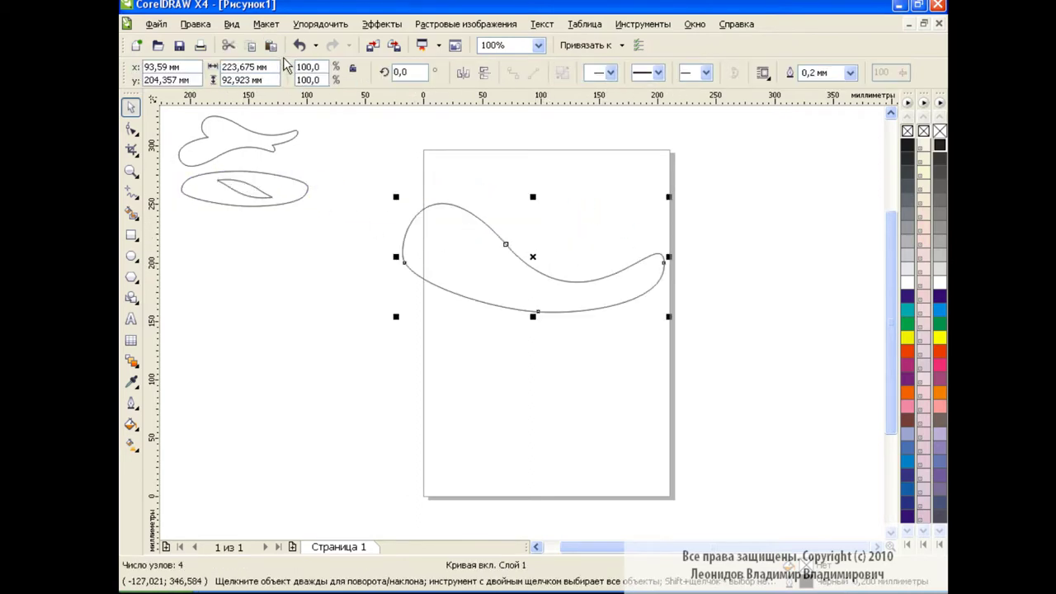
{"action": "key", "text": "KP_Add"}
{"action": "left_click", "coordinate": [485, 75]}
{"action": "left_click", "coordinate": [365, 182]}
{"action": "left_click_drag", "start_coordinate": [365, 182], "coordinate": [680, 335]}
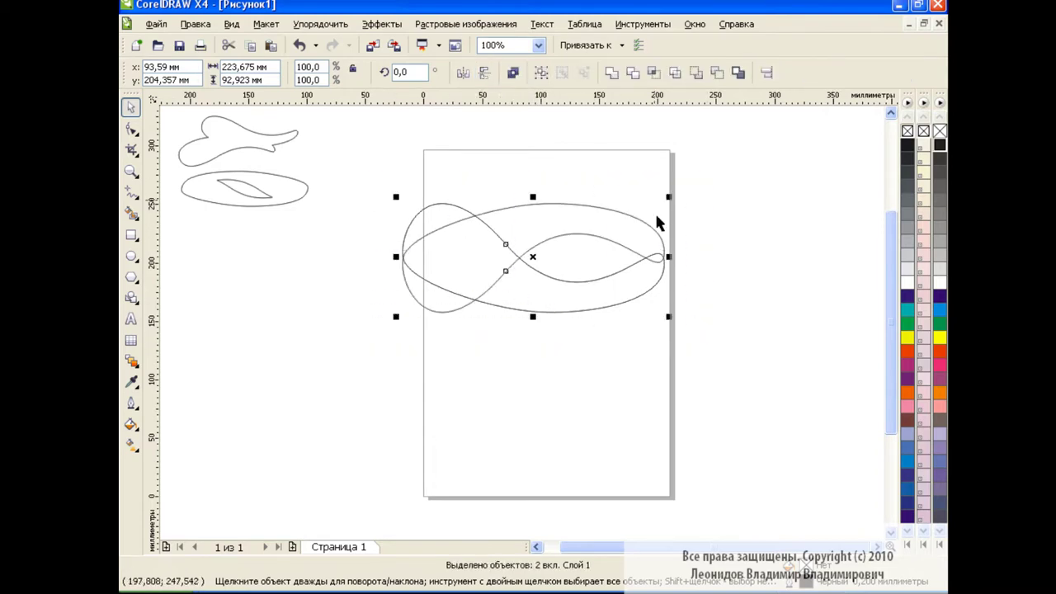
{"action": "left_click", "coordinate": [612, 73]}
{"action": "left_click_drag", "start_coordinate": [668, 197], "coordinate": [528, 263]}
{"action": "left_click_drag", "start_coordinate": [458, 284], "coordinate": [238, 246]}
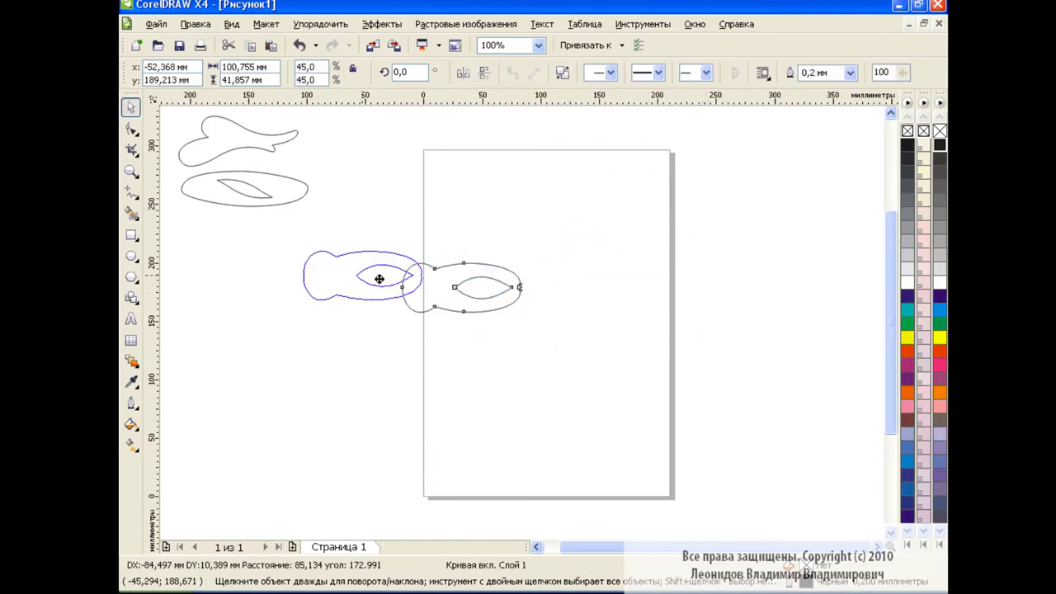
{"action": "left_click", "coordinate": [423, 275]}
Step: Sketch a freehand wavy closed shape, shrink it to about 28%, and put a copy below the left motifs
{"action": "left_click", "coordinate": [131, 191]}
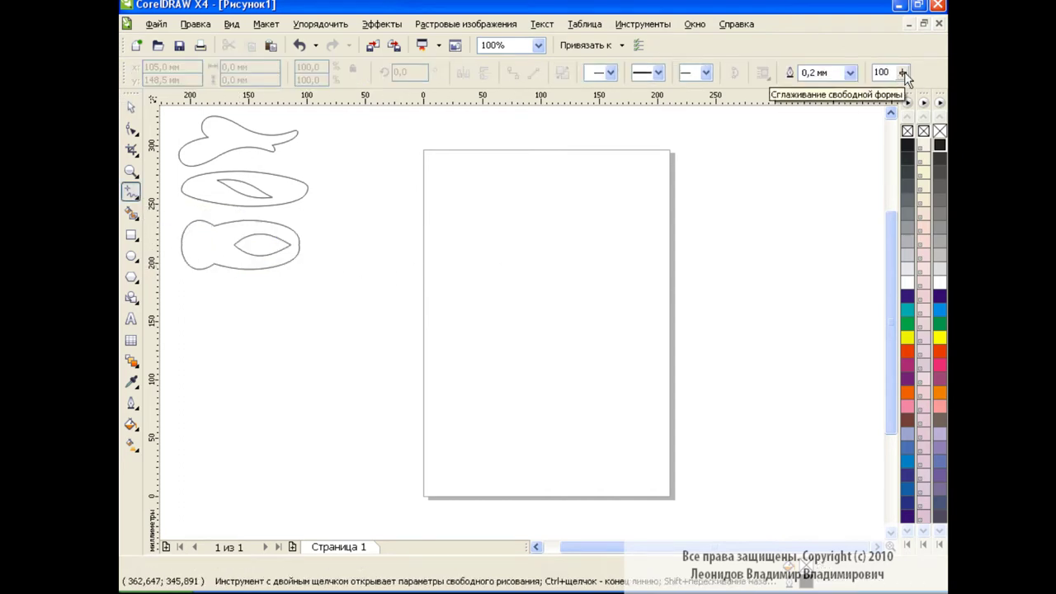
{"action": "mouse_move", "coordinate": [349, 254]}
{"action": "left_mouse_down"}
{"action": "mouse_move", "coordinate": [570, 290]}
{"action": "mouse_move", "coordinate": [867, 292]}
{"action": "mouse_move", "coordinate": [737, 354]}
{"action": "mouse_move", "coordinate": [529, 364]}
{"action": "mouse_move", "coordinate": [327, 295]}
{"action": "mouse_move", "coordinate": [349, 254]}
{"action": "left_mouse_up"}
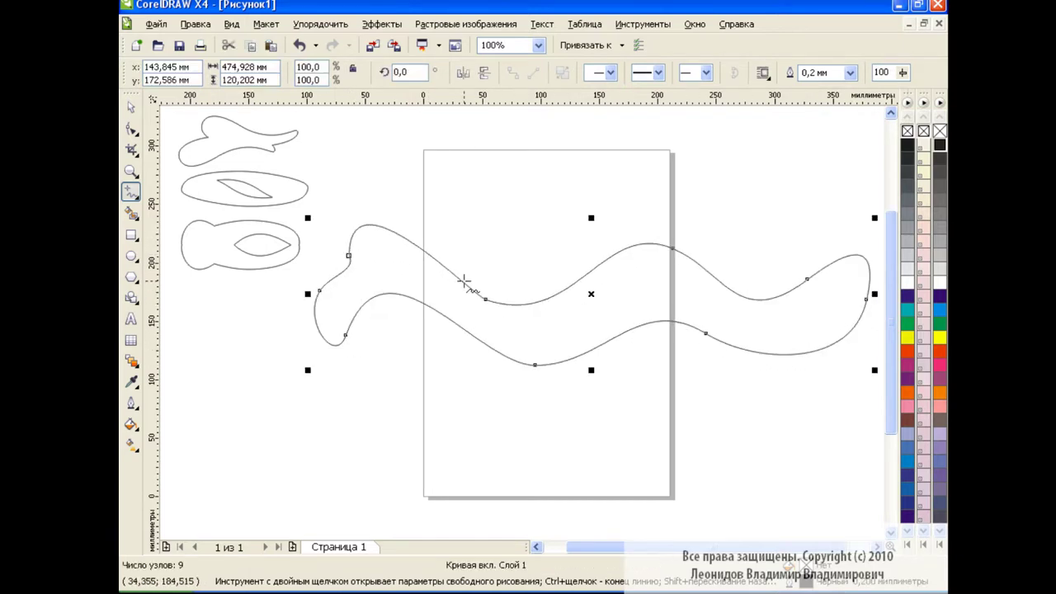
{"action": "left_click", "coordinate": [130, 107]}
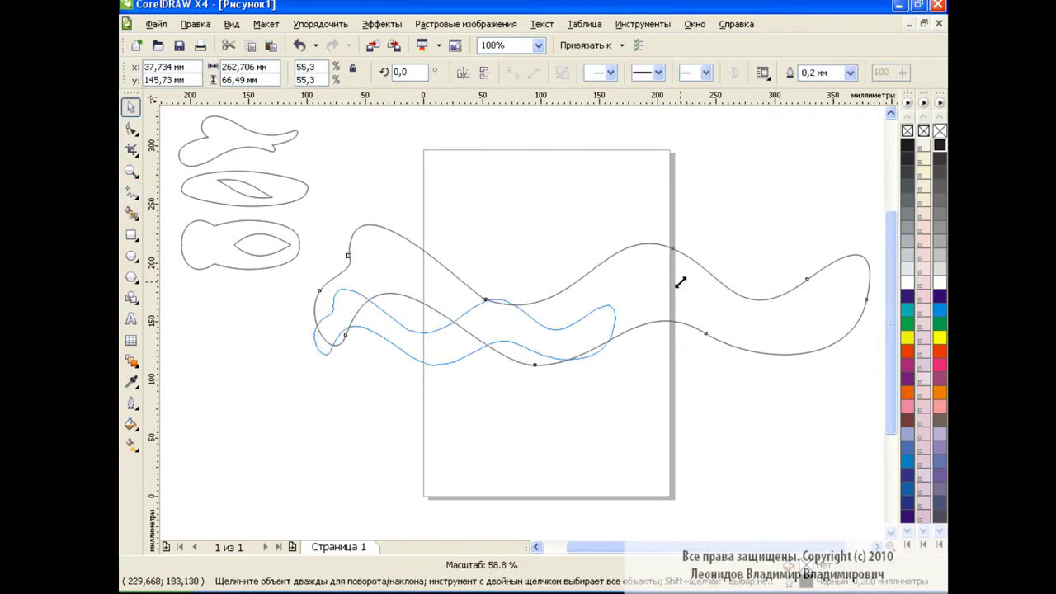
{"action": "left_click_drag", "start_coordinate": [875, 218], "coordinate": [520, 330]}
{"action": "left_click_drag", "start_coordinate": [392, 344], "coordinate": [539, 288]}
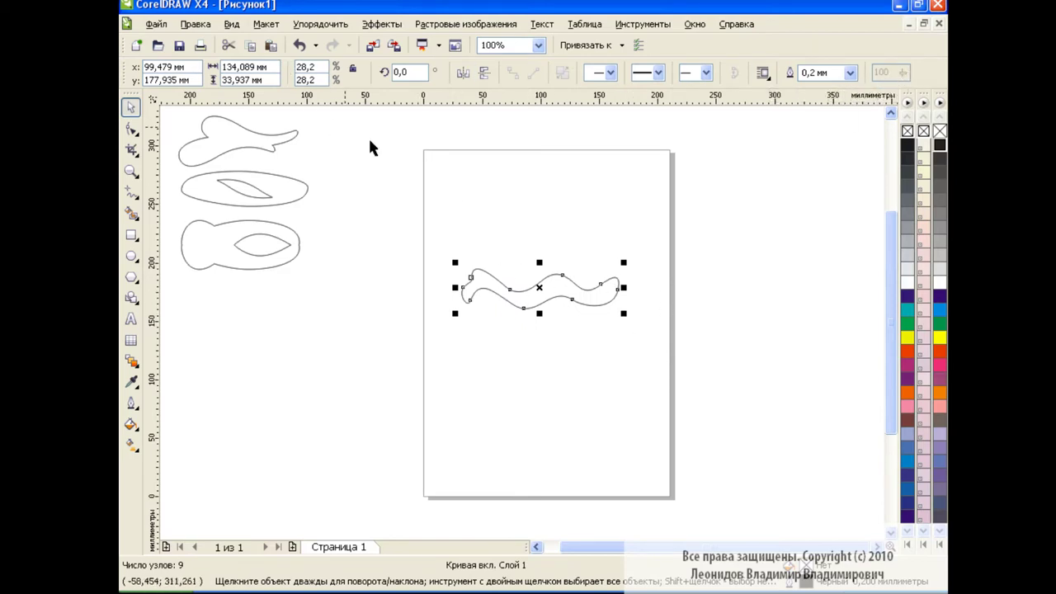
{"action": "left_click", "coordinate": [271, 45]}
{"action": "left_click_drag", "start_coordinate": [623, 304], "coordinate": [307, 315]}
Step: Combine the wavy curve with a vertically mirrored copy, shrink to 82.6%, and park it below the left shapes
{"action": "key", "text": "Tab"}
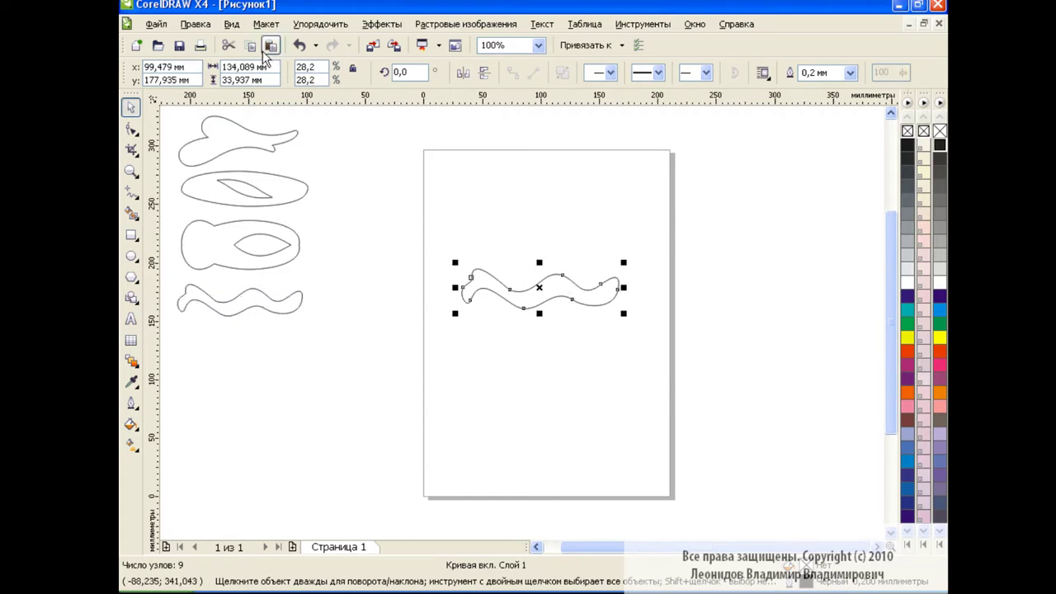
{"action": "left_click", "coordinate": [271, 45]}
{"action": "left_click", "coordinate": [484, 73]}
{"action": "left_click_drag", "start_coordinate": [540, 289], "coordinate": [502, 309]}
{"action": "left_click_drag", "start_coordinate": [397, 247], "coordinate": [625, 351]}
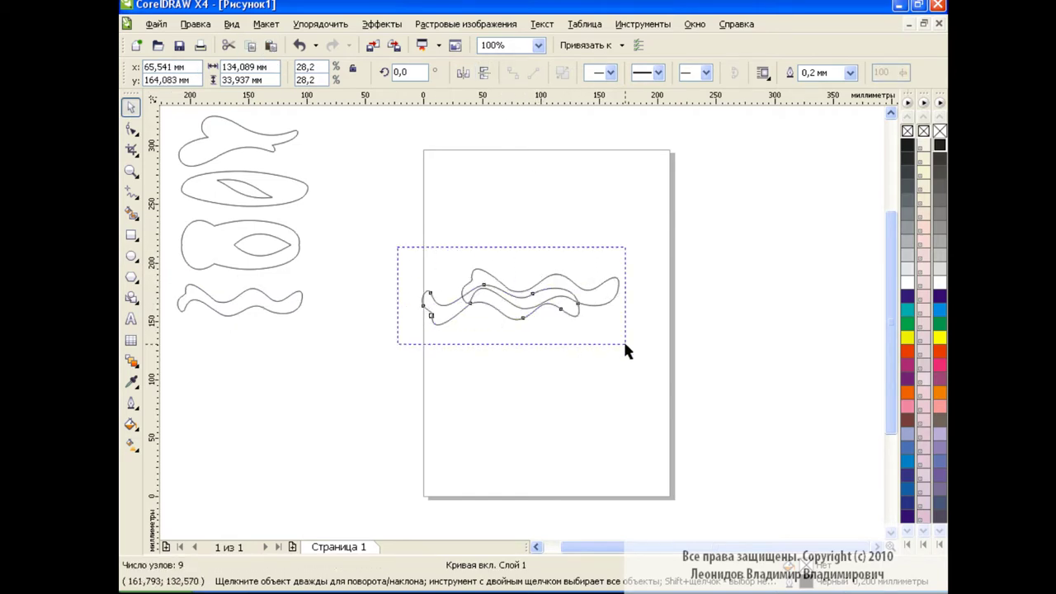
{"action": "left_click", "coordinate": [614, 73]}
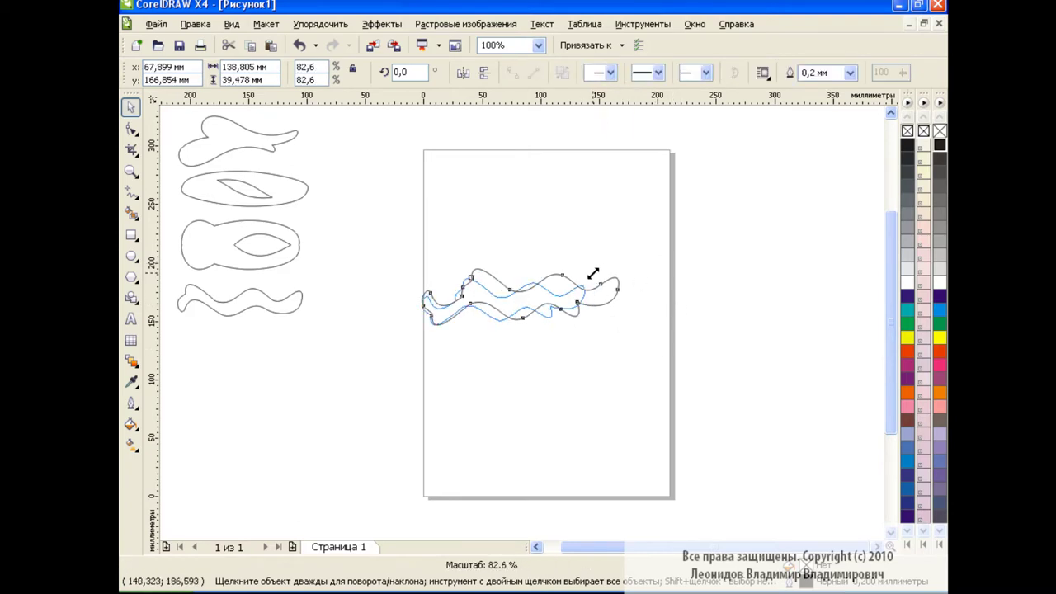
{"action": "left_click_drag", "start_coordinate": [625, 263], "coordinate": [588, 274]}
{"action": "left_click_drag", "start_coordinate": [504, 302], "coordinate": [257, 348]}
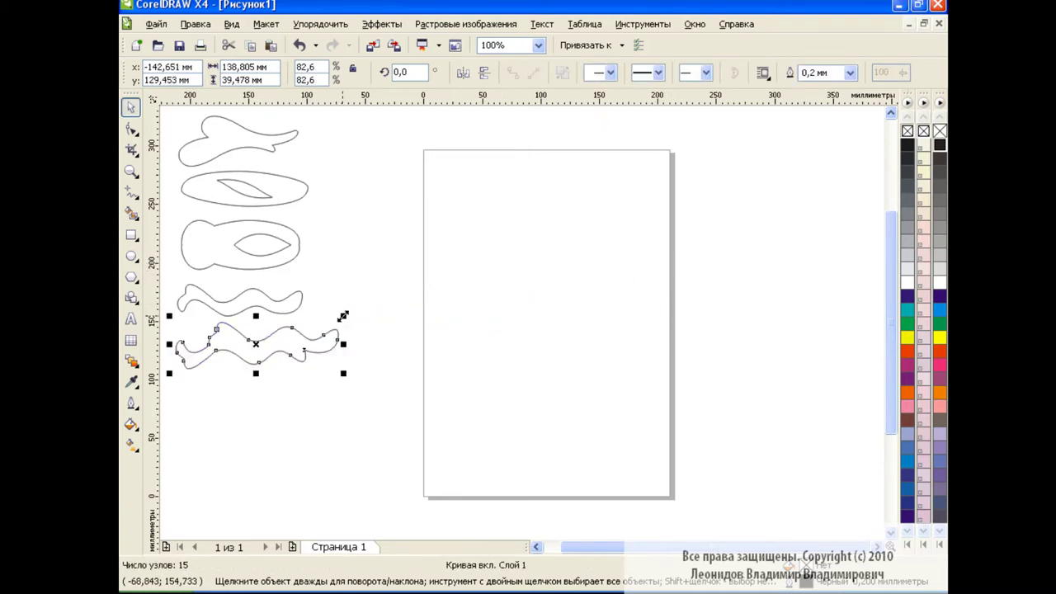
{"action": "left_click_drag", "start_coordinate": [343, 316], "coordinate": [296, 335]}
Step: Combine another wave with a mirrored copy 21 mm lower into a crossed band and park it left
{"action": "left_click", "coordinate": [271, 45]}
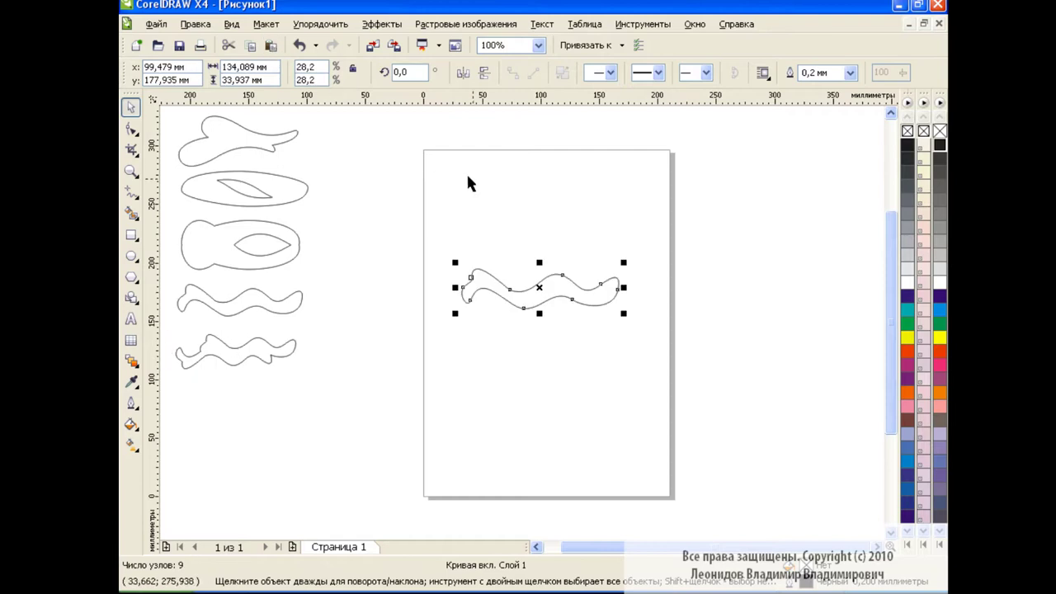
{"action": "left_click", "coordinate": [484, 72]}
{"action": "left_click_drag", "start_coordinate": [539, 287], "coordinate": [539, 309]}
{"action": "left_click", "coordinate": [441, 248]}
{"action": "left_click_drag", "start_coordinate": [440, 248], "coordinate": [640, 347]}
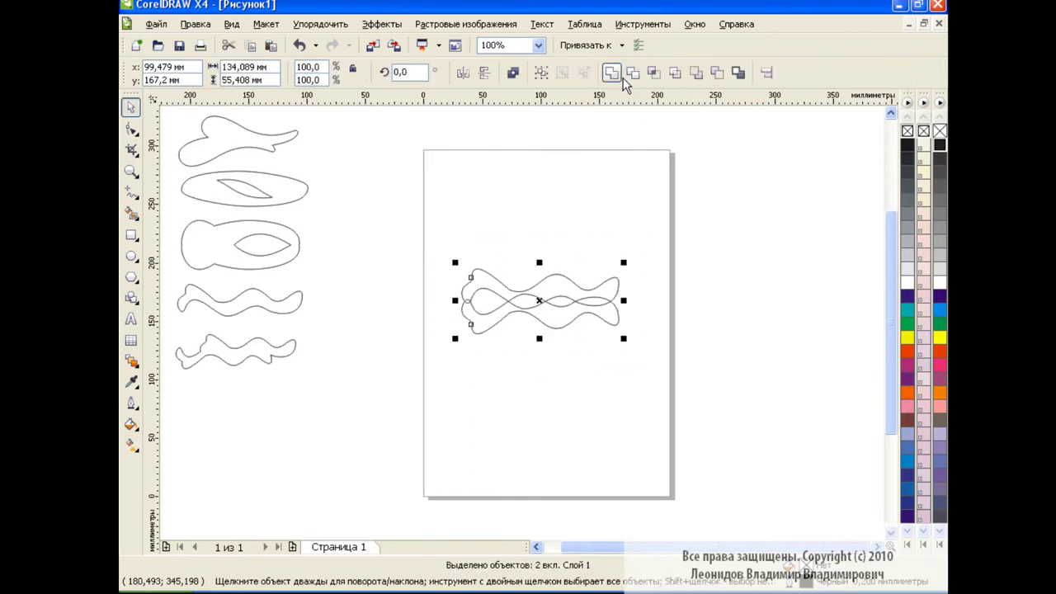
{"action": "left_click", "coordinate": [615, 73]}
{"action": "left_click", "coordinate": [542, 297]}
{"action": "left_click_drag", "start_coordinate": [557, 307], "coordinate": [271, 417]}
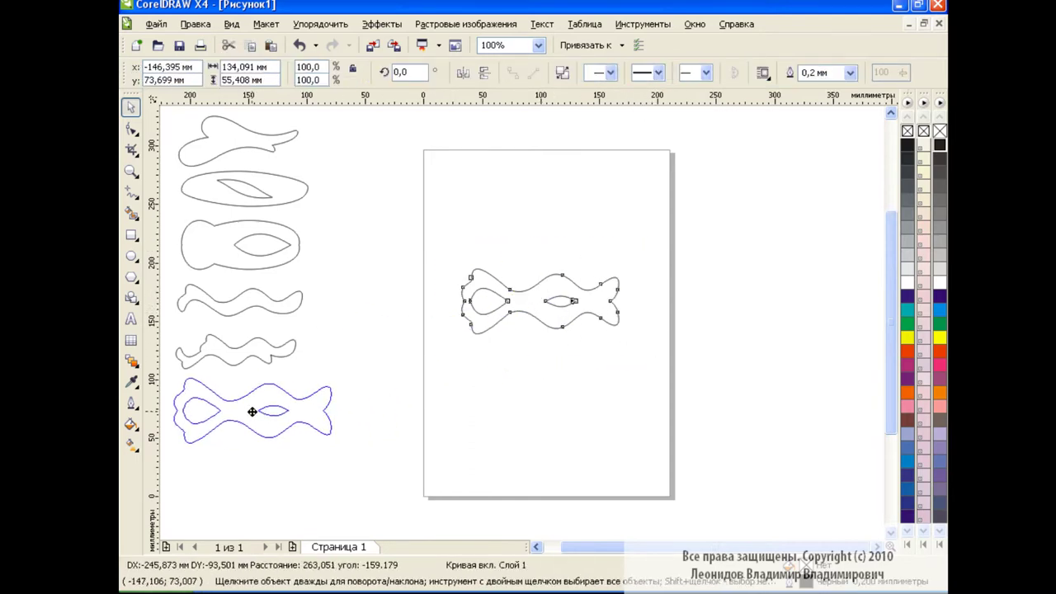
{"action": "left_click_drag", "start_coordinate": [337, 373], "coordinate": [297, 394]}
{"action": "left_click", "coordinate": [483, 295]}
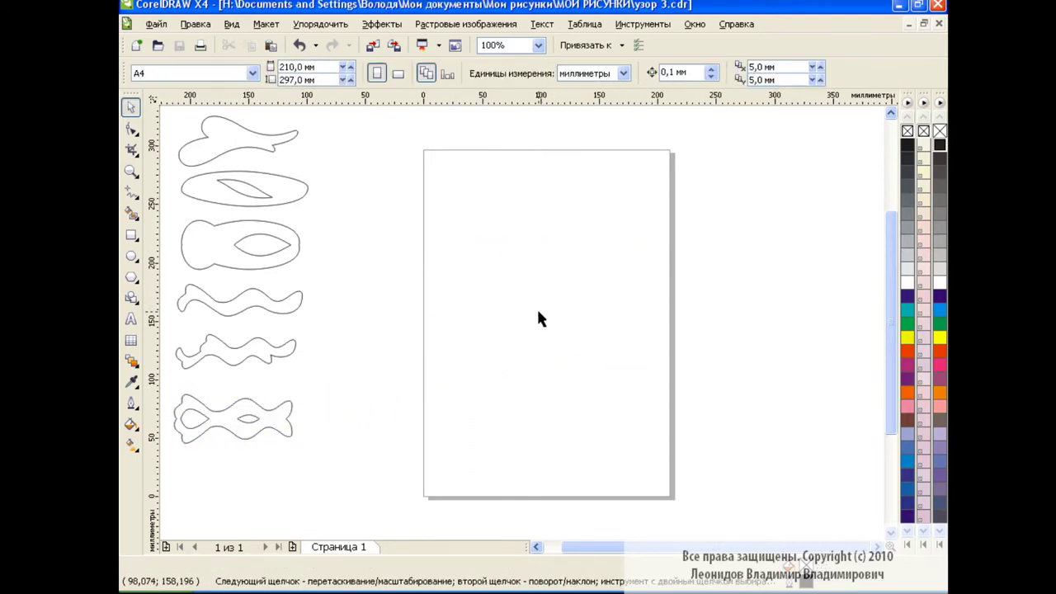
Step: Copy the third rounded shape from the left column onto the page
{"action": "left_click", "coordinate": [224, 232]}
{"action": "left_click", "coordinate": [251, 45]}
{"action": "left_click", "coordinate": [271, 45]}
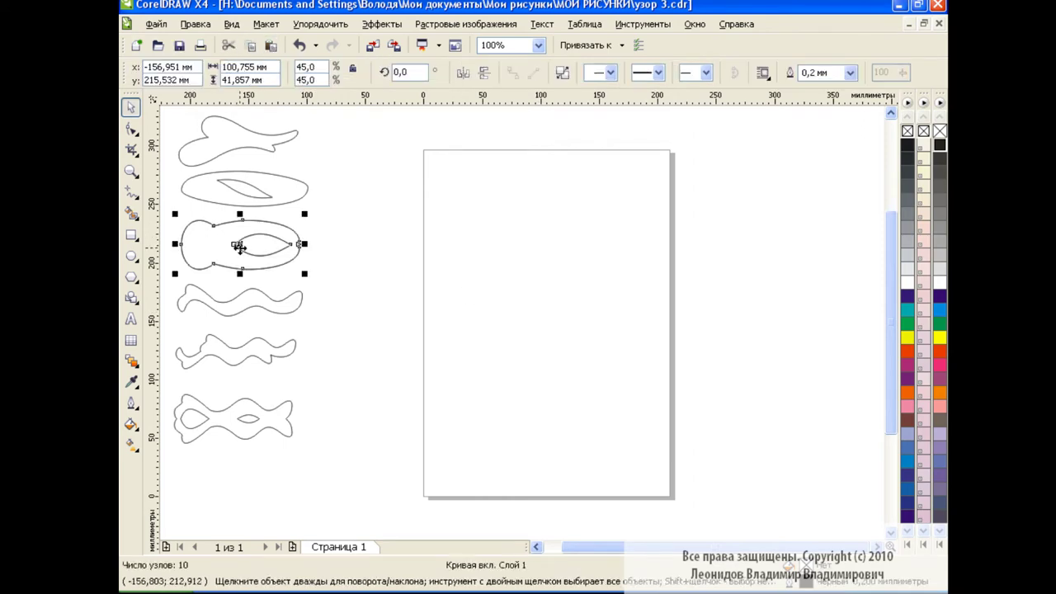
{"action": "left_click_drag", "start_coordinate": [235, 245], "coordinate": [735, 288]}
Step: Cut a long thin ellipse out of the copy with Back minus front
{"action": "left_click", "coordinate": [130, 256]}
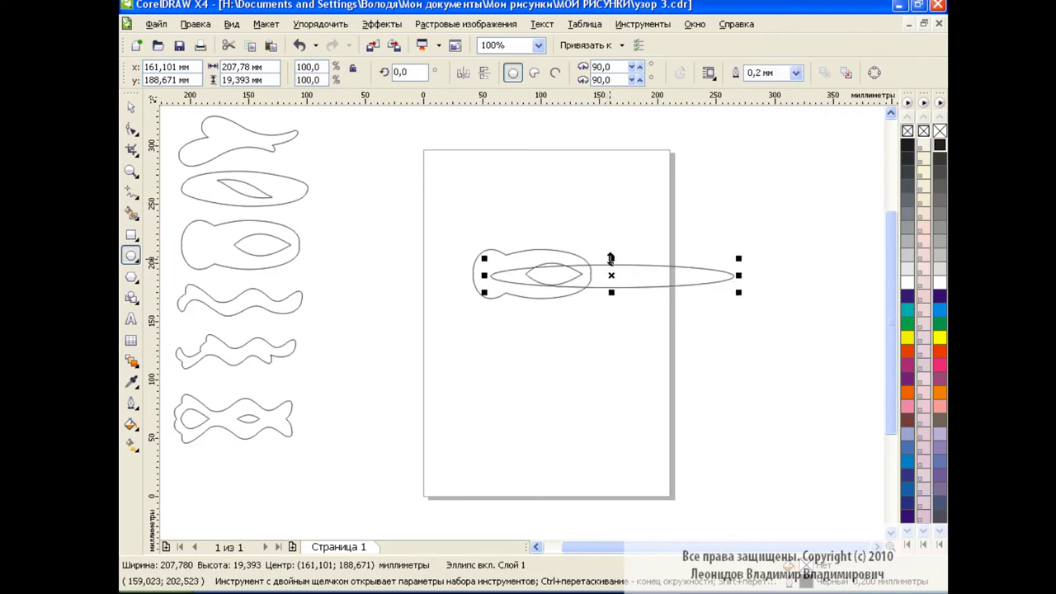
{"action": "left_click_drag", "start_coordinate": [611, 258], "coordinate": [612, 252]}
{"action": "left_click", "coordinate": [128, 109]}
{"action": "left_click_drag", "start_coordinate": [420, 203], "coordinate": [747, 361]}
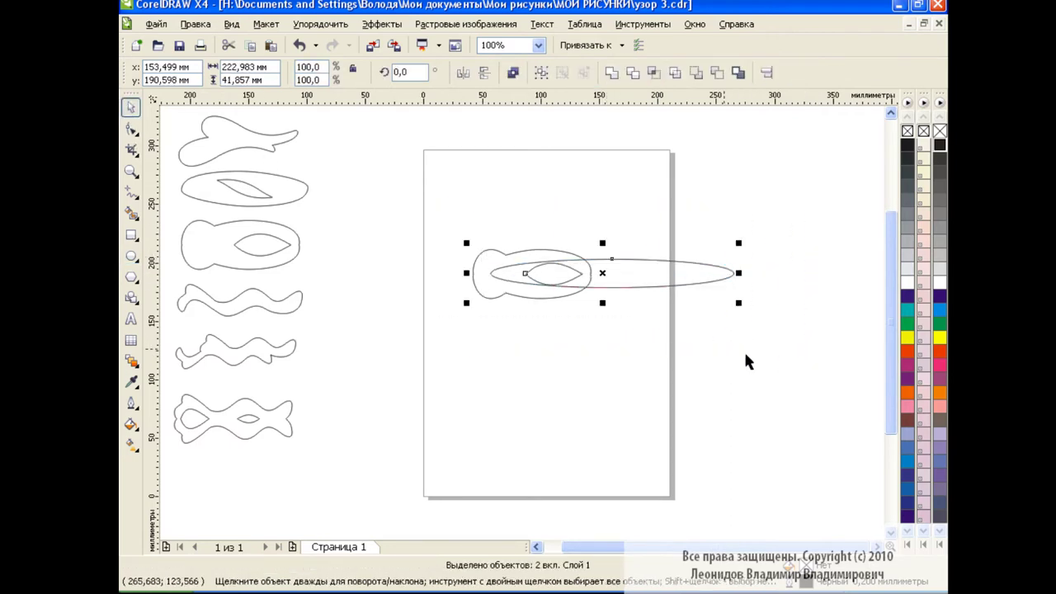
{"action": "left_click", "coordinate": [717, 74]}
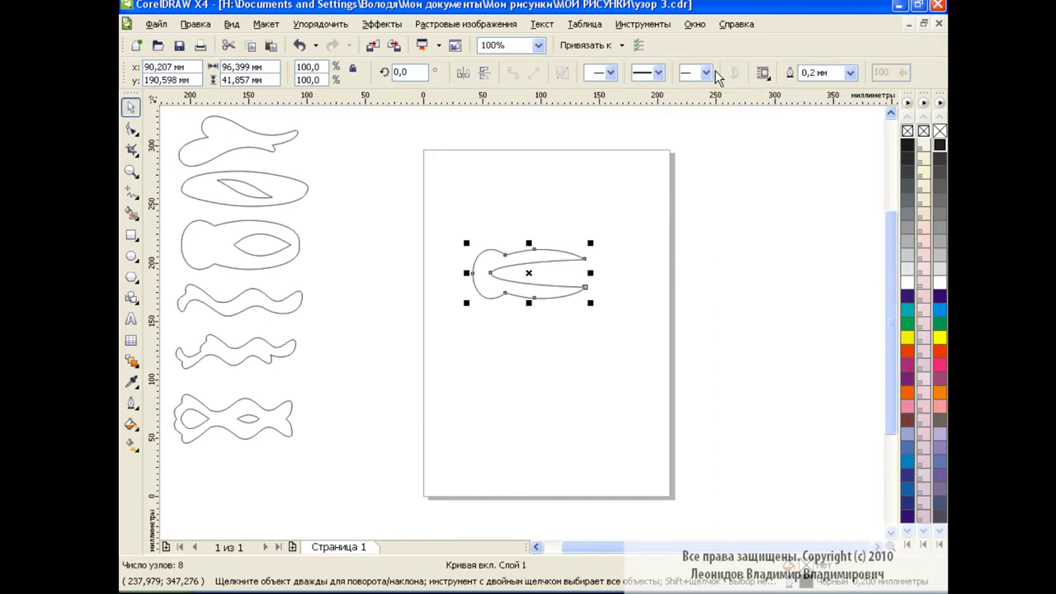
Step: Make the slit's upper and lower end nodes smooth
{"action": "left_click", "coordinate": [130, 129]}
{"action": "left_click", "coordinate": [585, 259]}
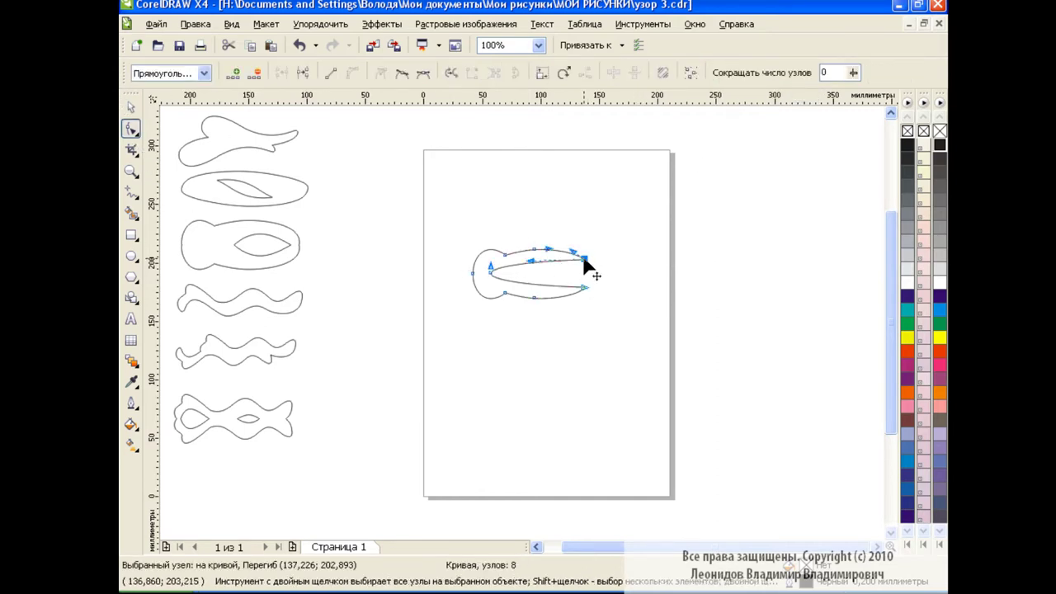
{"action": "left_click", "coordinate": [402, 74]}
{"action": "left_click", "coordinate": [585, 287]}
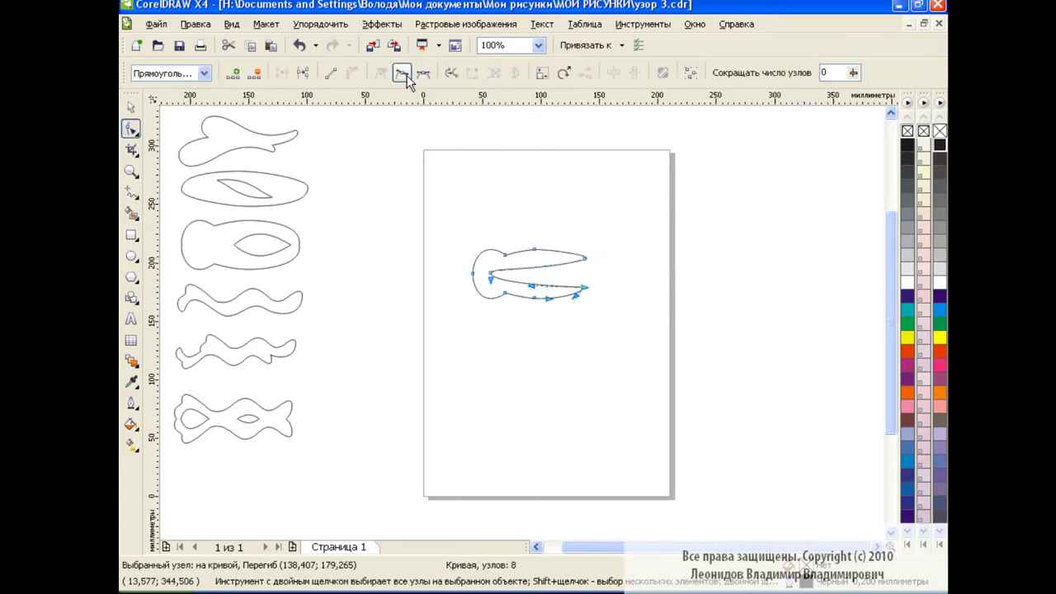
{"action": "left_click", "coordinate": [402, 73]}
{"action": "left_click", "coordinate": [568, 315]}
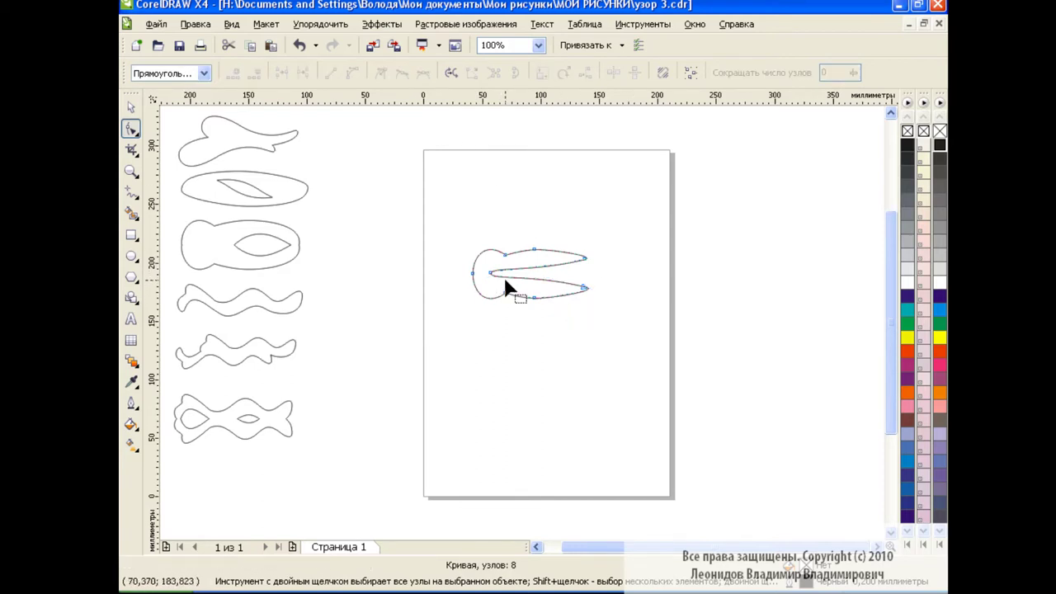
{"action": "key", "text": "space"}
{"action": "key", "text": "Escape"}
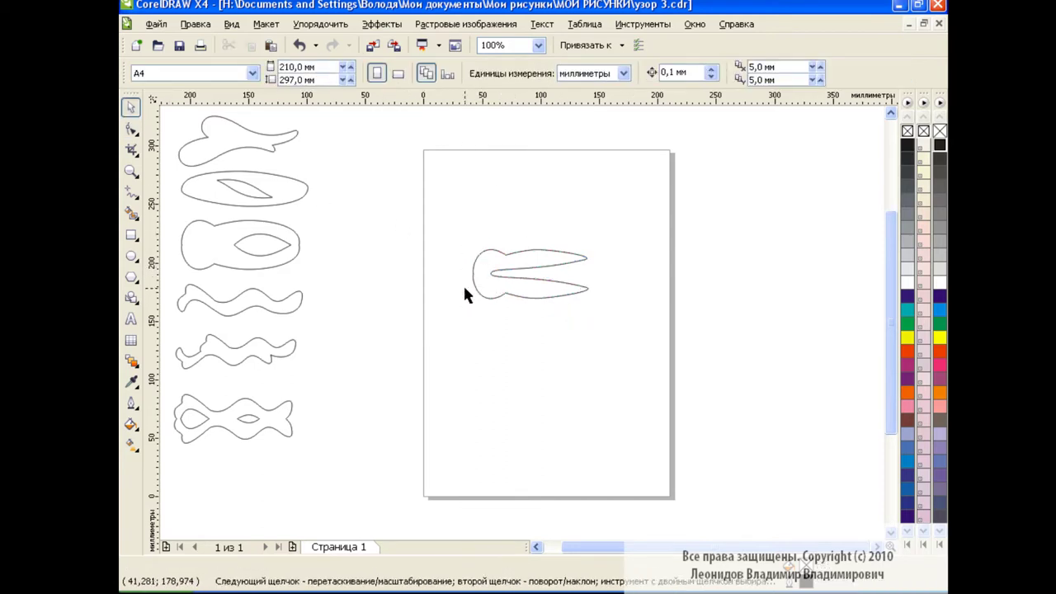
Step: Combine a thin ellipse into the forked shape's left side, shrink to 68.6%, and move it to the column bottom
{"action": "left_click", "coordinate": [131, 256]}
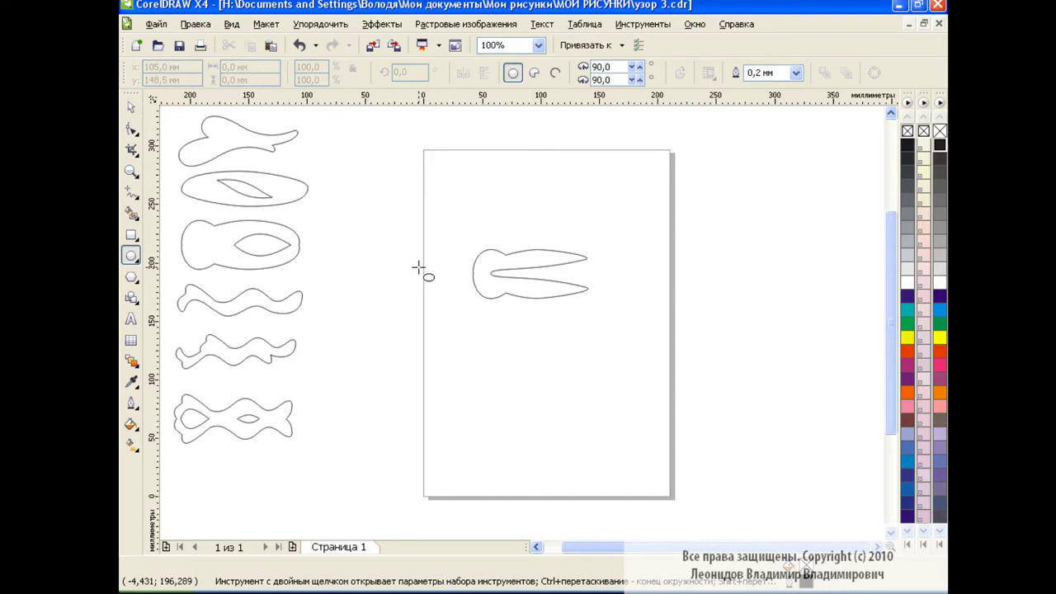
{"action": "left_click_drag", "start_coordinate": [418, 268], "coordinate": [488, 281]}
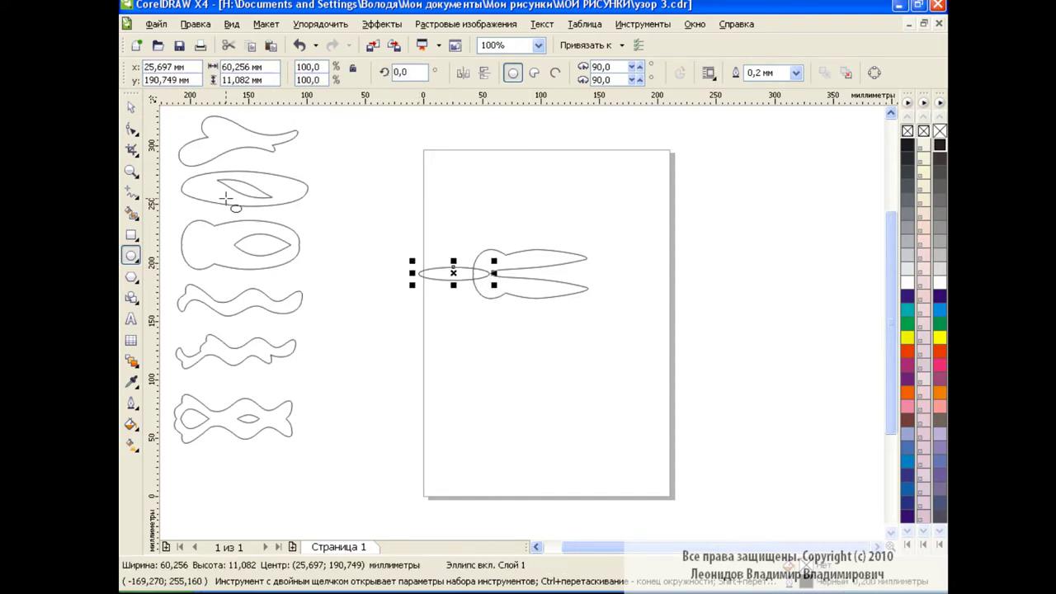
{"action": "left_click", "coordinate": [131, 107]}
{"action": "left_click_drag", "start_coordinate": [388, 224], "coordinate": [649, 331]}
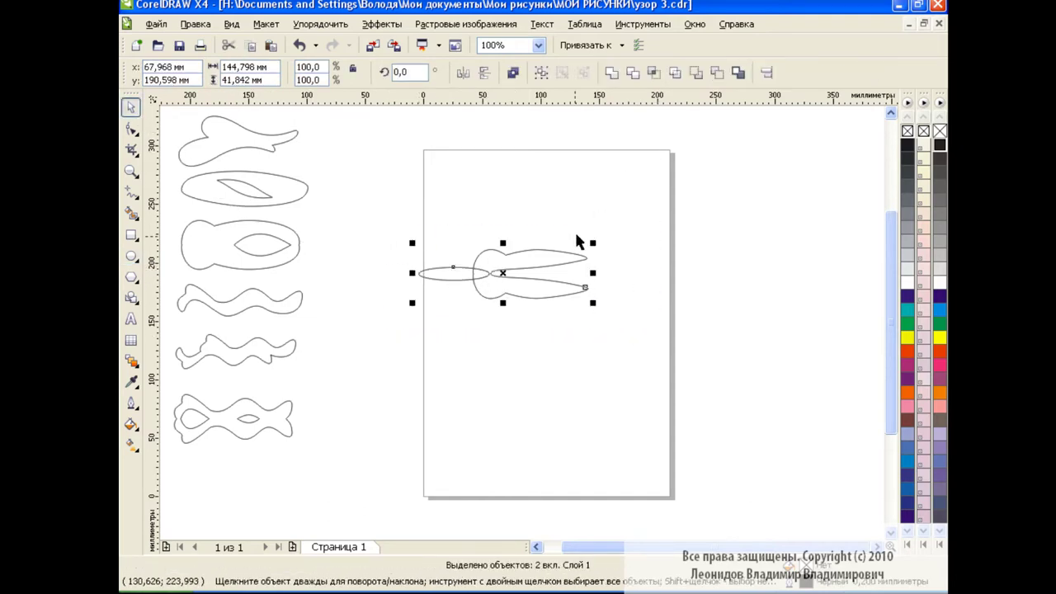
{"action": "left_click", "coordinate": [613, 79]}
{"action": "left_click_drag", "start_coordinate": [592, 243], "coordinate": [536, 262]}
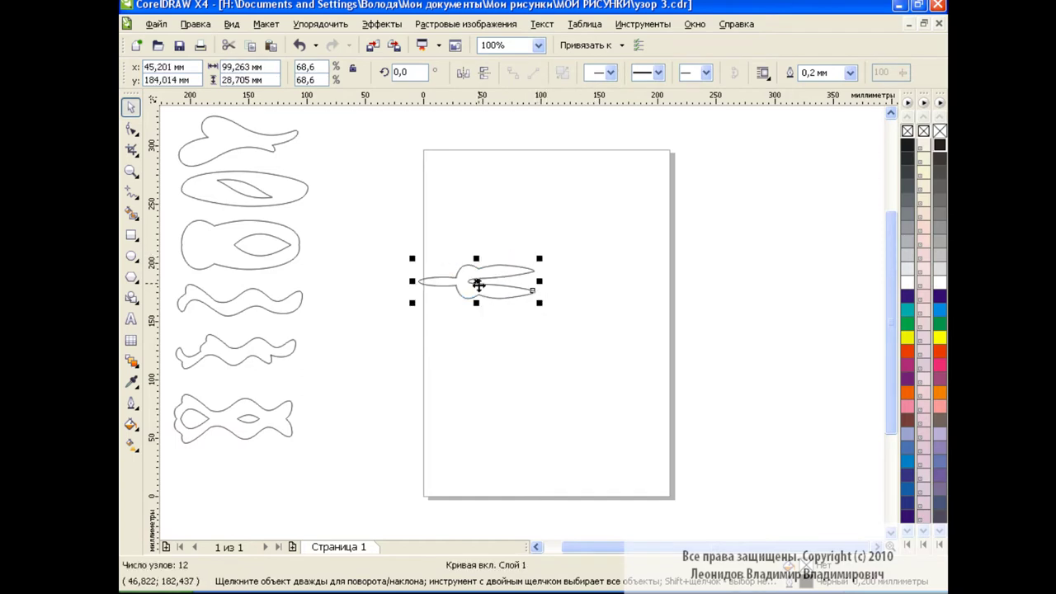
{"action": "left_click_drag", "start_coordinate": [479, 288], "coordinate": [238, 472]}
{"action": "left_click", "coordinate": [523, 352]}
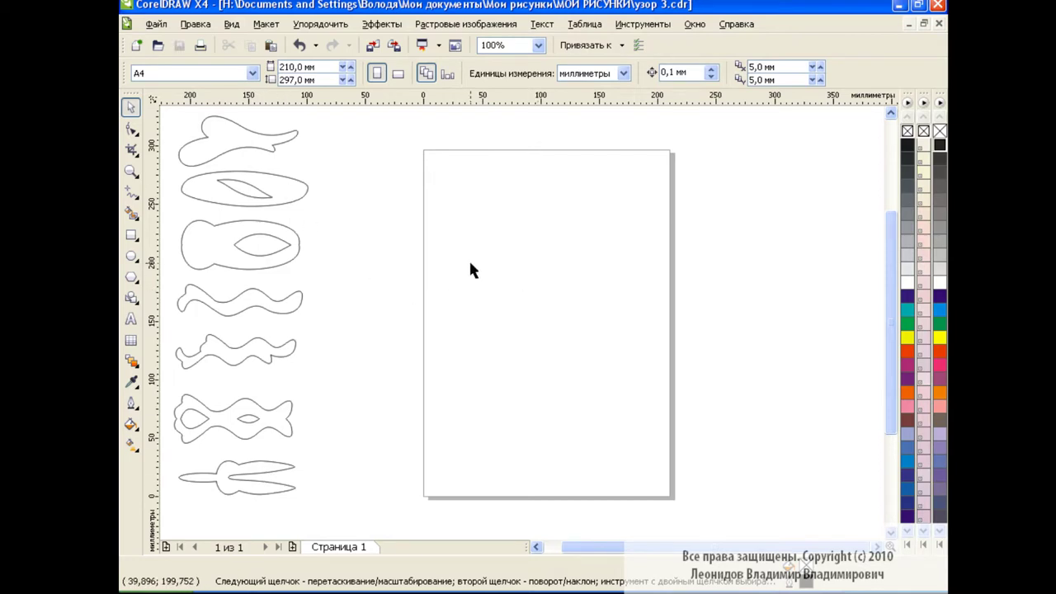
{"action": "left_click", "coordinate": [236, 132]}
Step: Place a shrunk copy of the top motif with a vertically mirrored twin, then duplicate the pair lower down
{"action": "left_click_drag", "start_coordinate": [238, 143], "coordinate": [474, 230]}
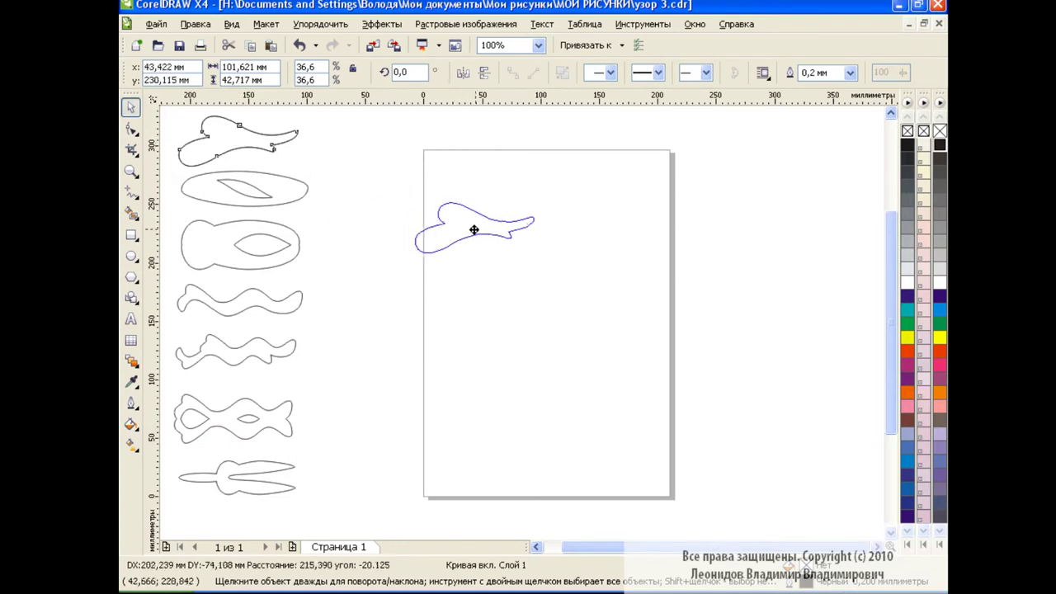
{"action": "left_click_drag", "start_coordinate": [558, 199], "coordinate": [520, 217]}
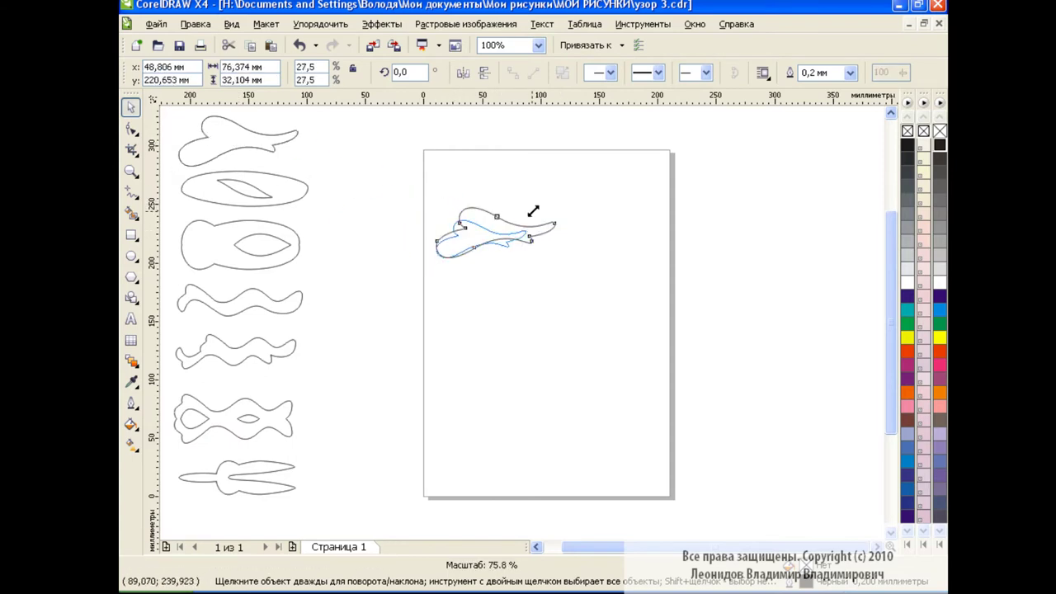
{"action": "left_click", "coordinate": [271, 46]}
{"action": "left_click", "coordinate": [484, 72]}
{"action": "left_click_drag", "start_coordinate": [475, 242], "coordinate": [475, 278]}
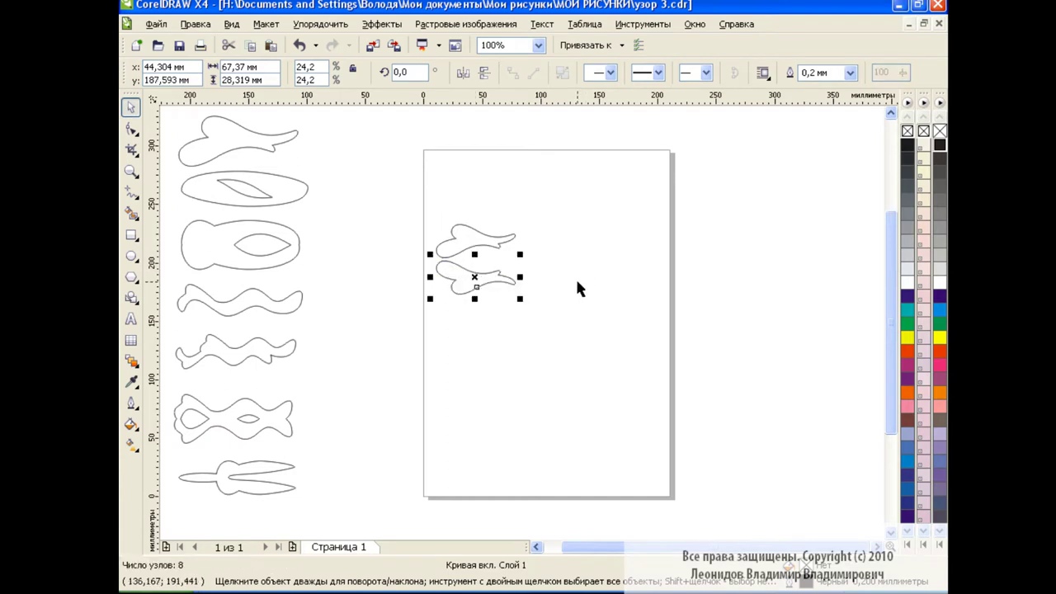
{"action": "left_click_drag", "start_coordinate": [404, 216], "coordinate": [532, 309]}
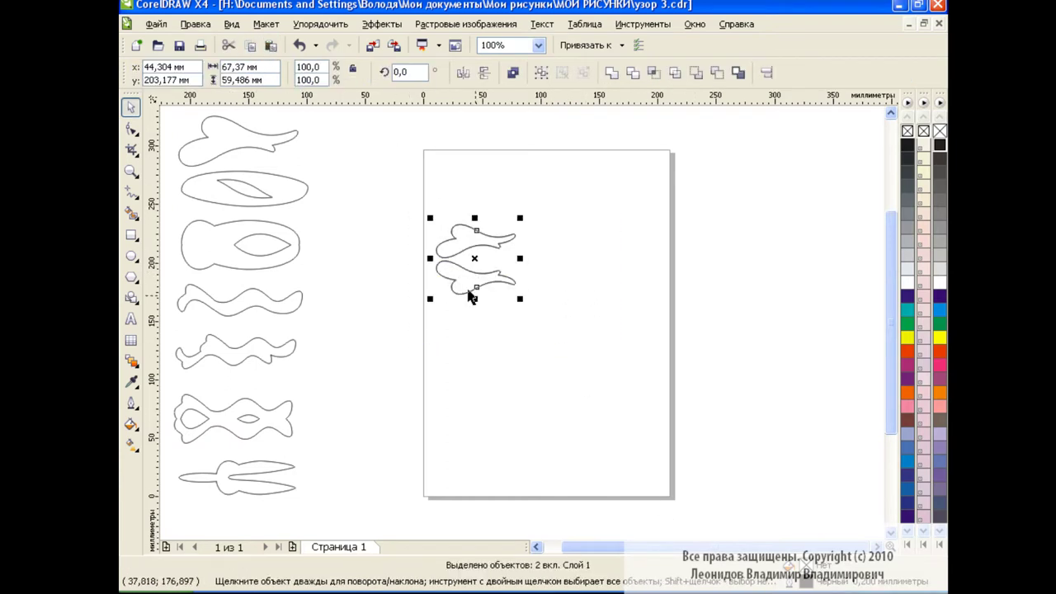
{"action": "left_click_drag", "start_coordinate": [475, 258], "coordinate": [475, 334]}
{"action": "left_click", "coordinate": [600, 316]}
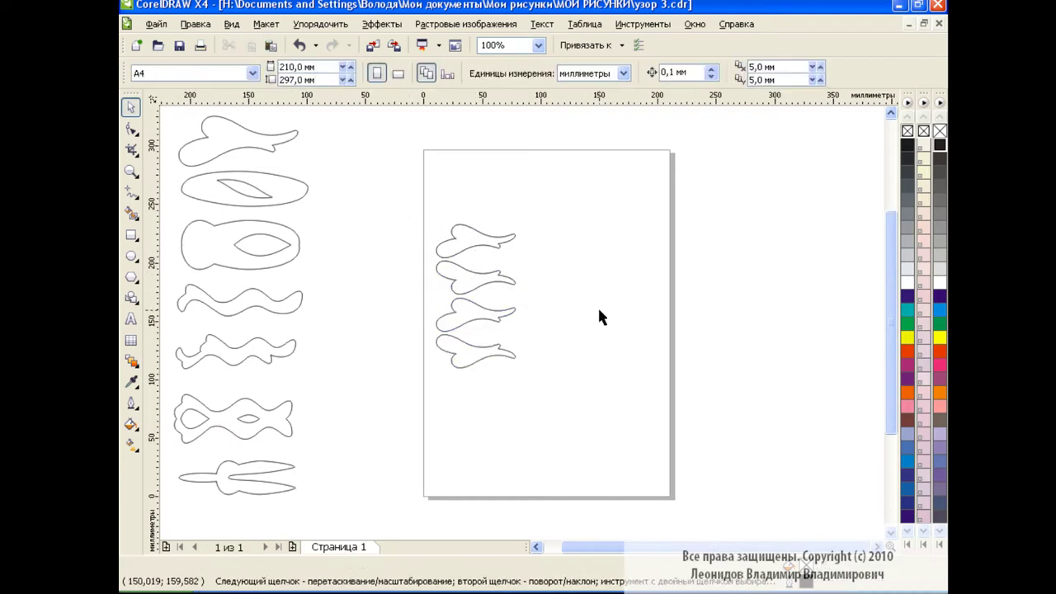
Step: Put horizontally mirrored copies of the forked shape beside the lower and top curl pairs
{"action": "left_click", "coordinate": [281, 462]}
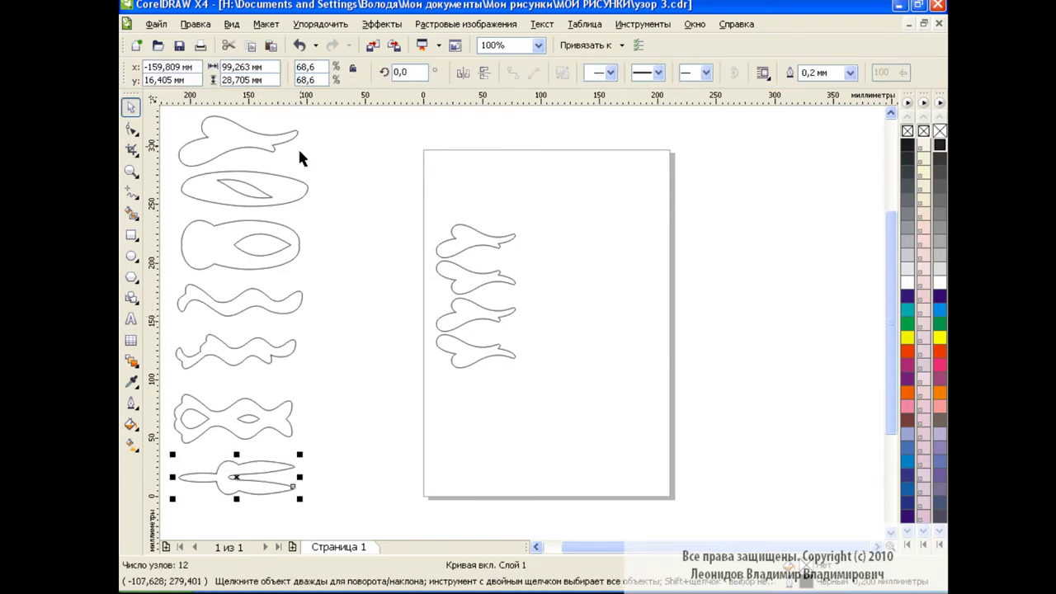
{"action": "left_click", "coordinate": [251, 46]}
{"action": "left_click", "coordinate": [270, 46]}
{"action": "left_click", "coordinate": [462, 73]}
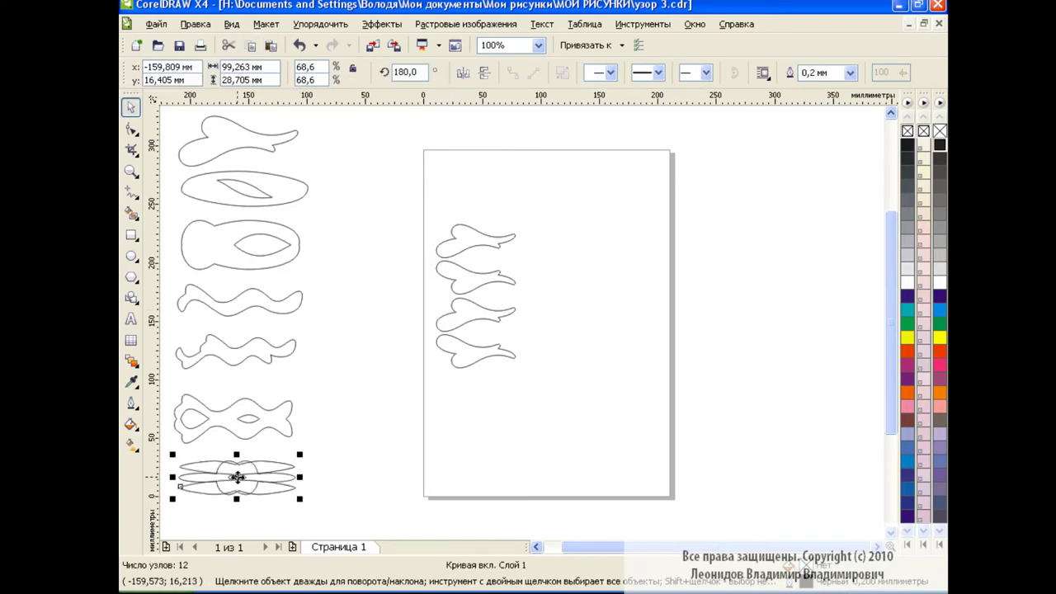
{"action": "left_click_drag", "start_coordinate": [237, 477], "coordinate": [560, 332]}
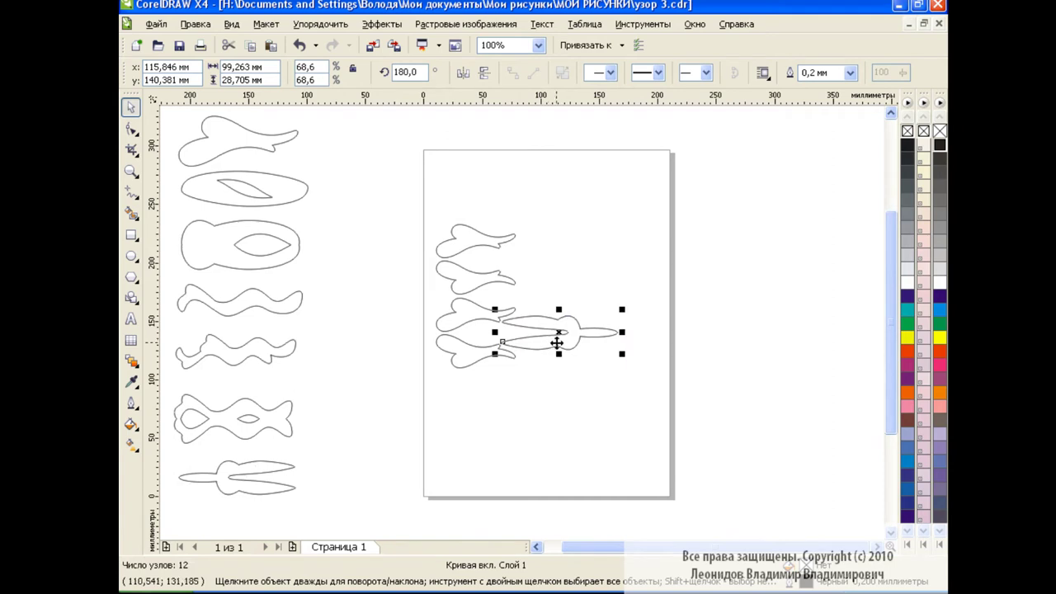
{"action": "left_click", "coordinate": [271, 46]}
{"action": "left_click_drag", "start_coordinate": [558, 335], "coordinate": [561, 259]}
{"action": "left_click", "coordinate": [648, 297]}
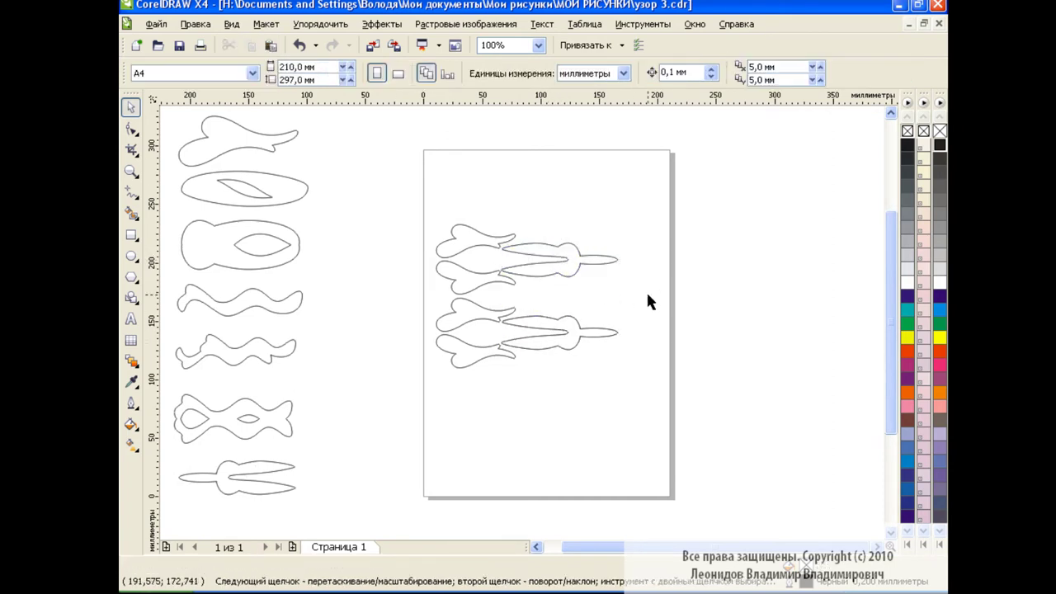
Step: Place a copy of the lens-eyed shape to the right of the rows
{"action": "left_click", "coordinate": [293, 240]}
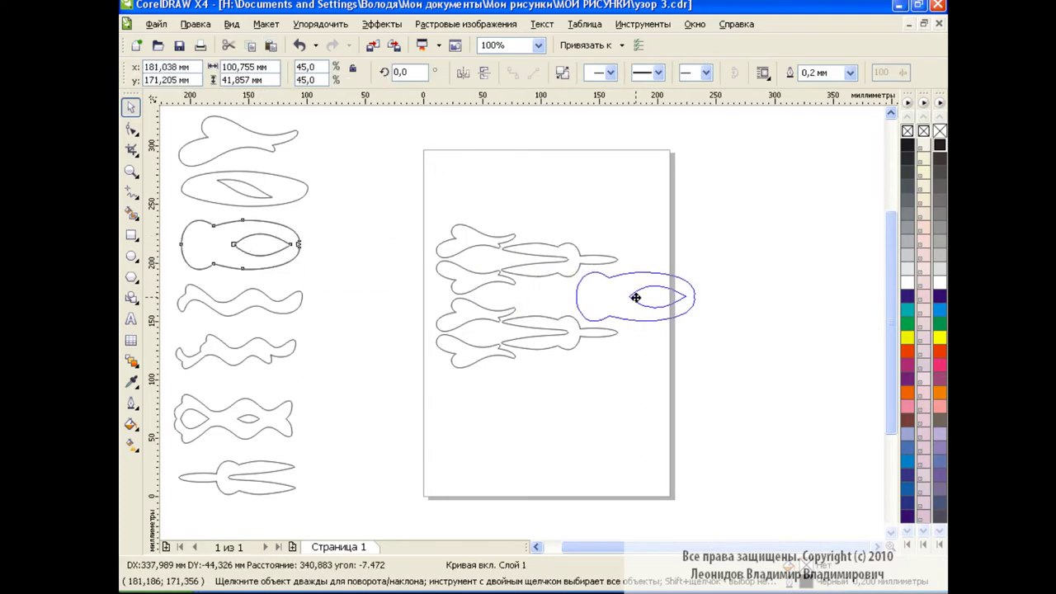
{"action": "left_click_drag", "start_coordinate": [638, 295], "coordinate": [637, 295]}
{"action": "mouse_move", "coordinate": [417, 192]}
{"action": "left_mouse_down"}
{"action": "mouse_move", "coordinate": [534, 322]}
{"action": "mouse_move", "coordinate": [734, 395]}
{"action": "left_mouse_up"}
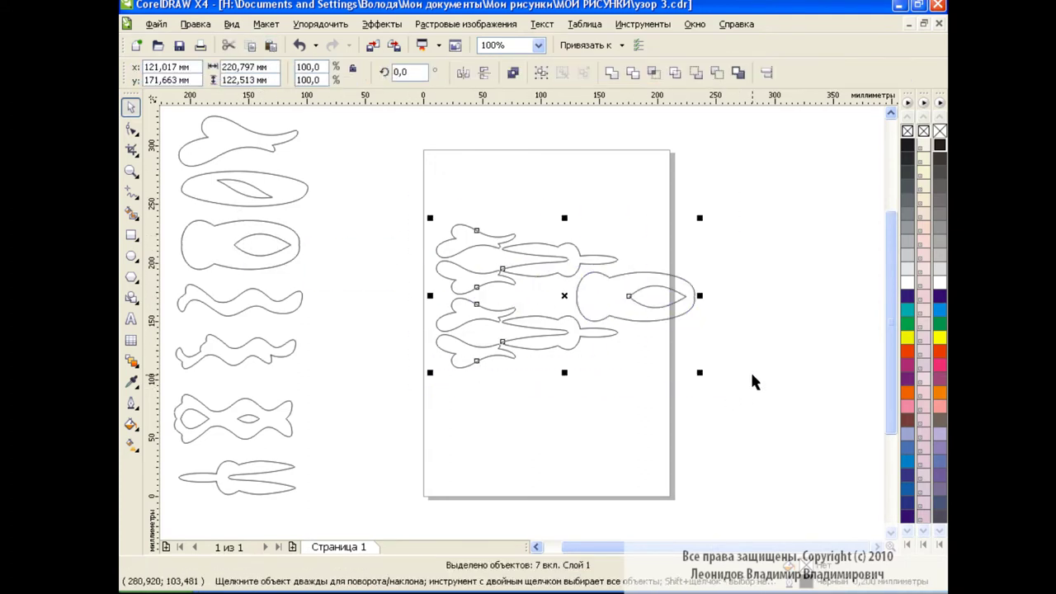
{"action": "left_click", "coordinate": [782, 342]}
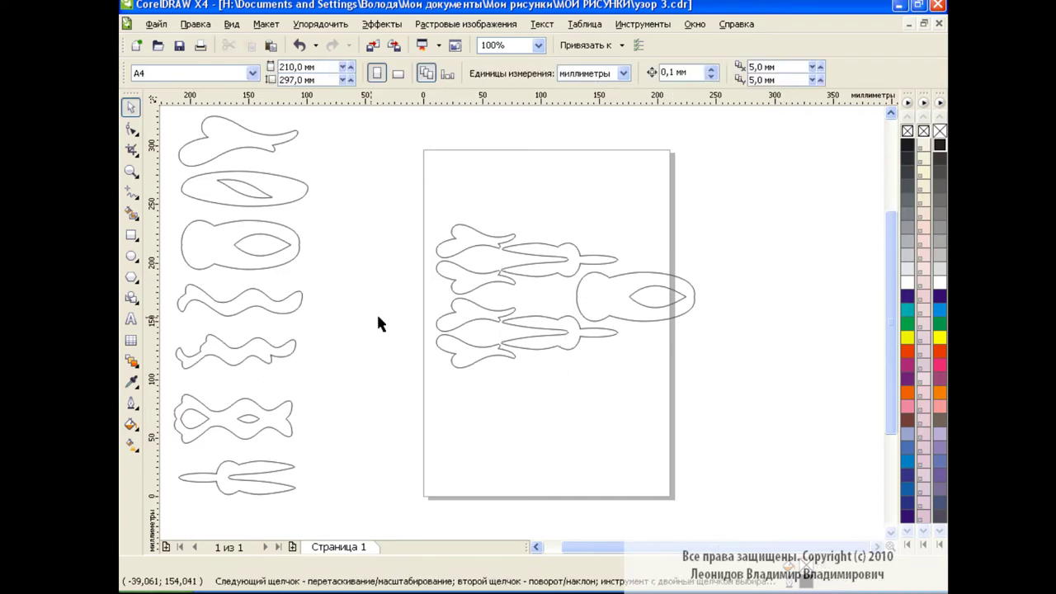
Step: Place a small copy of the second wavy shape in the central gap between the rows
{"action": "left_click", "coordinate": [244, 361]}
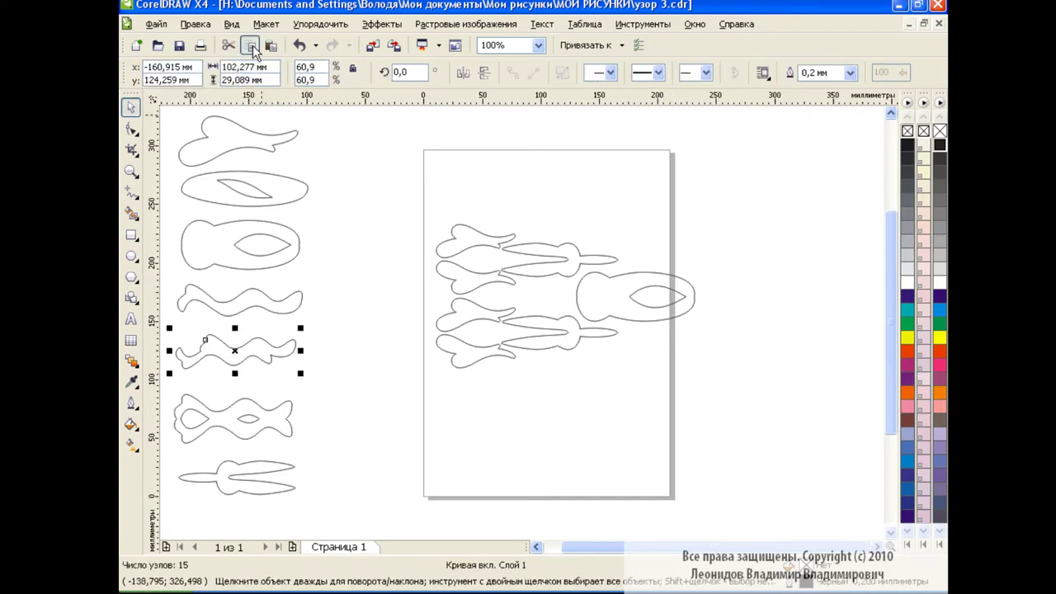
{"action": "mouse_move", "coordinate": [236, 355]}
{"action": "left_mouse_down"}
{"action": "mouse_move", "coordinate": [600, 283]}
{"action": "mouse_move", "coordinate": [540, 296]}
{"action": "left_mouse_up"}
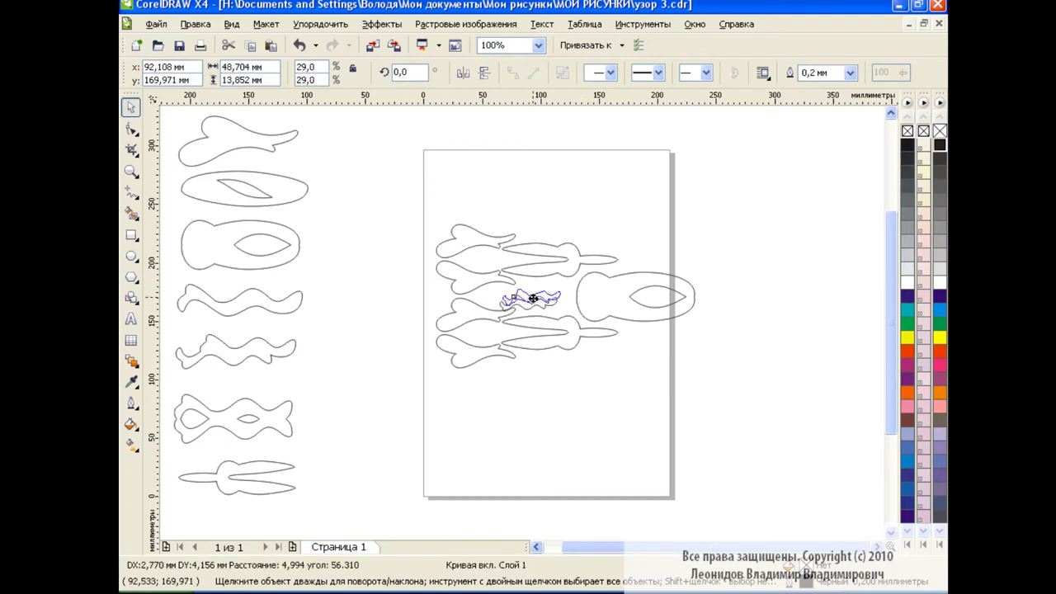
{"action": "left_click", "coordinate": [663, 350]}
Step: Group all eight pieces, shrink the group to 84.879 × 47.097 mm, and park it right of the page
{"action": "left_click_drag", "start_coordinate": [404, 191], "coordinate": [742, 415]}
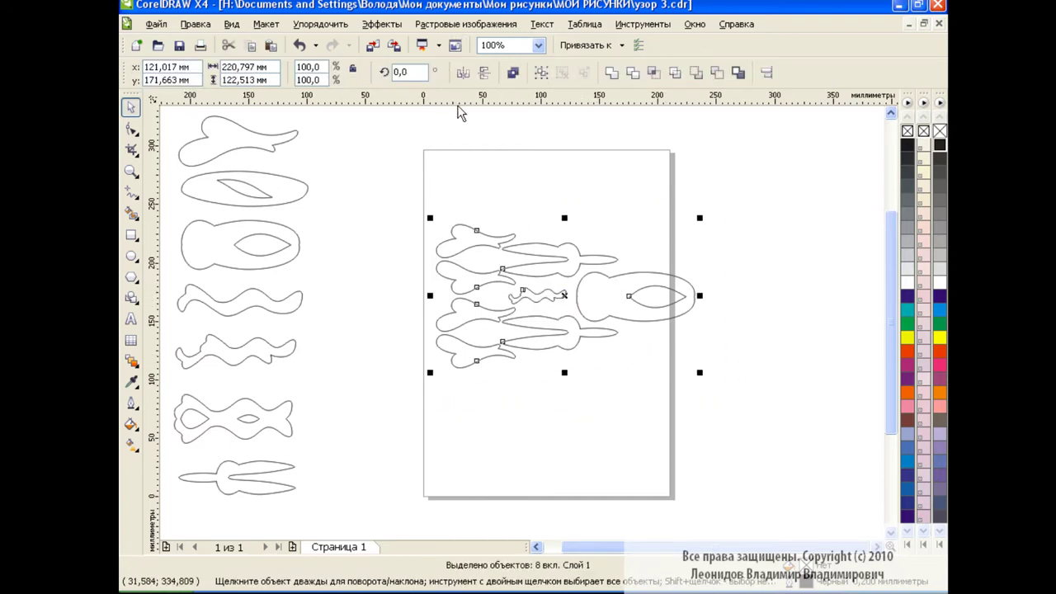
{"action": "left_click", "coordinate": [541, 72]}
{"action": "left_click_drag", "start_coordinate": [700, 218], "coordinate": [547, 306]}
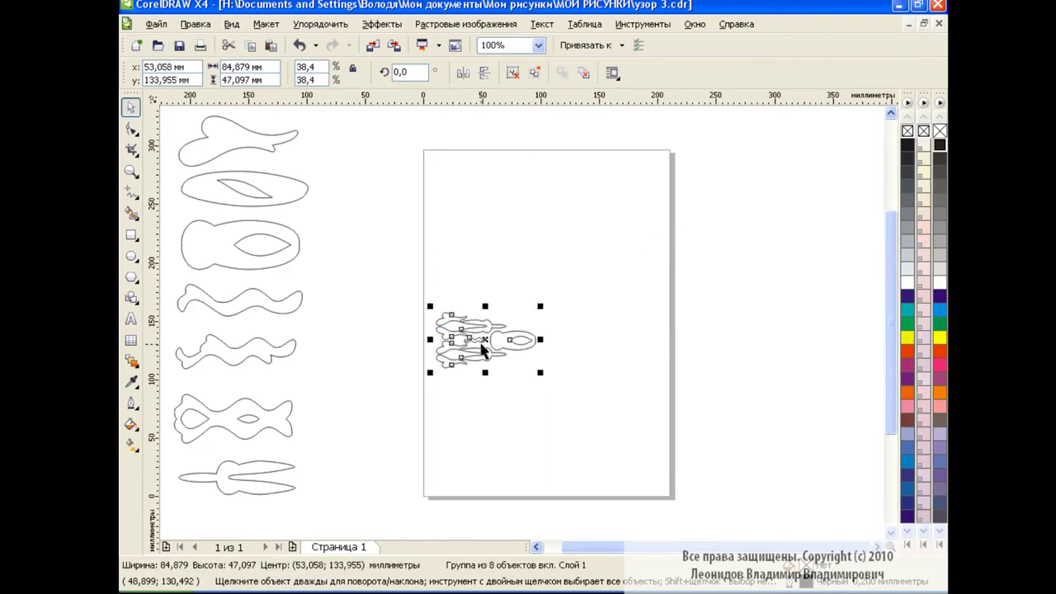
{"action": "left_click_drag", "start_coordinate": [484, 347], "coordinate": [820, 150]}
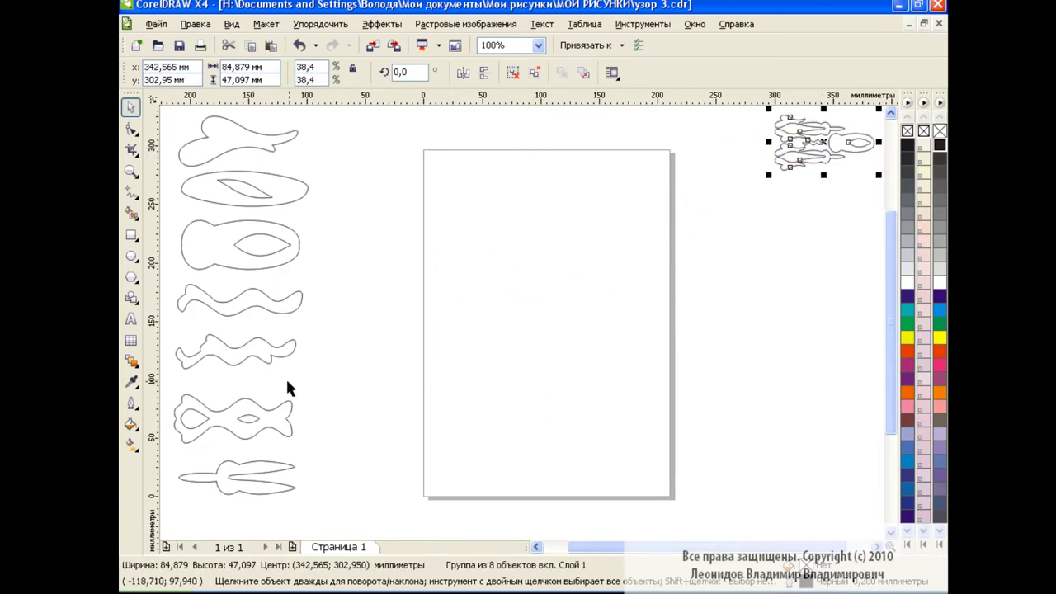
{"action": "left_click", "coordinate": [729, 197]}
{"action": "left_click", "coordinate": [856, 148]}
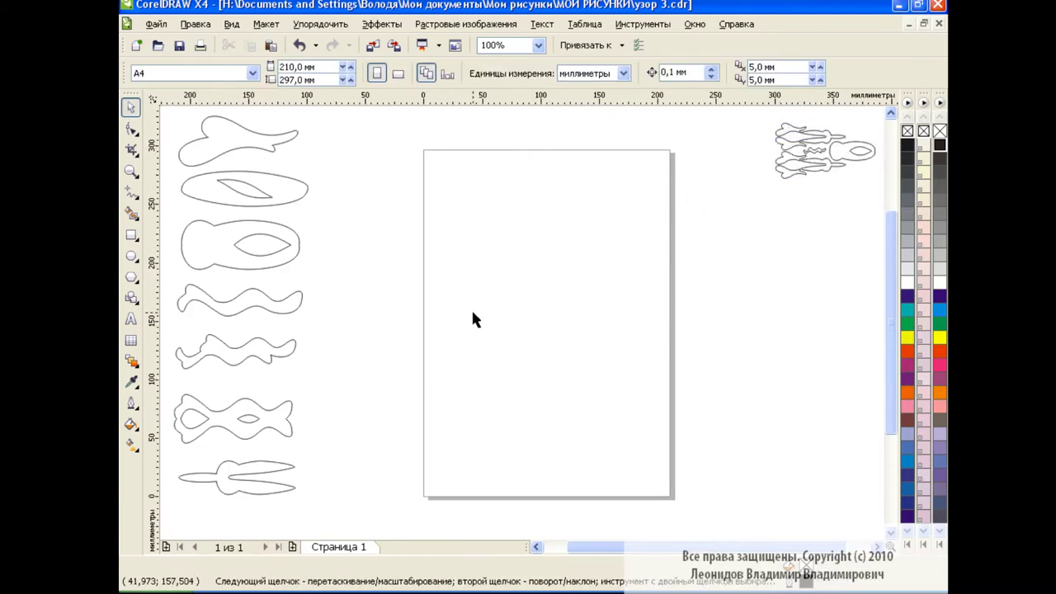
Step: Stack six bow copies on the page, alternating originals with horizontally mirrored duplicates
{"action": "left_click", "coordinate": [227, 420]}
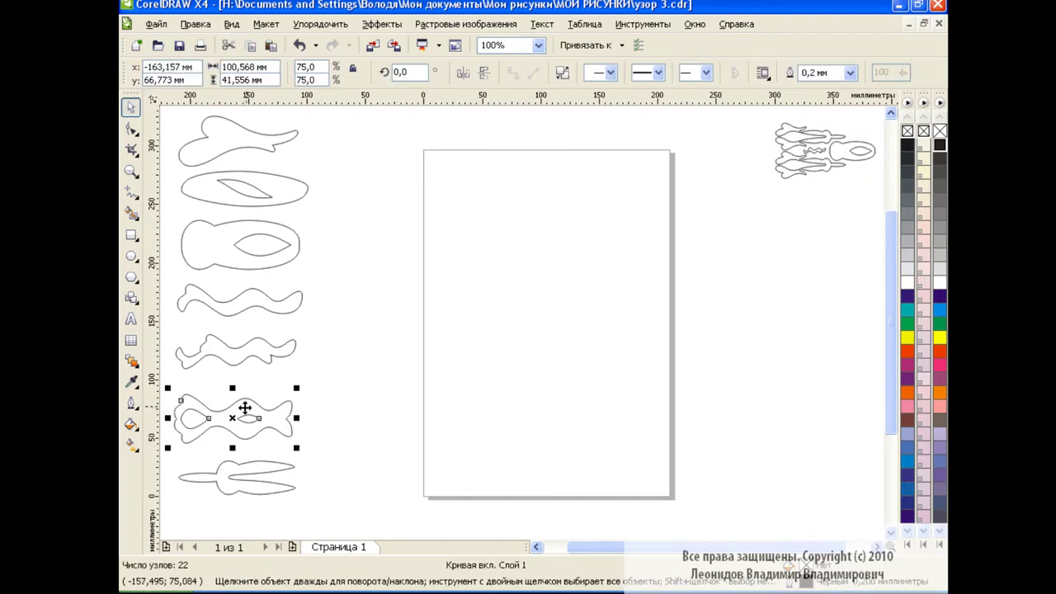
{"action": "left_click_drag", "start_coordinate": [235, 418], "coordinate": [512, 229]}
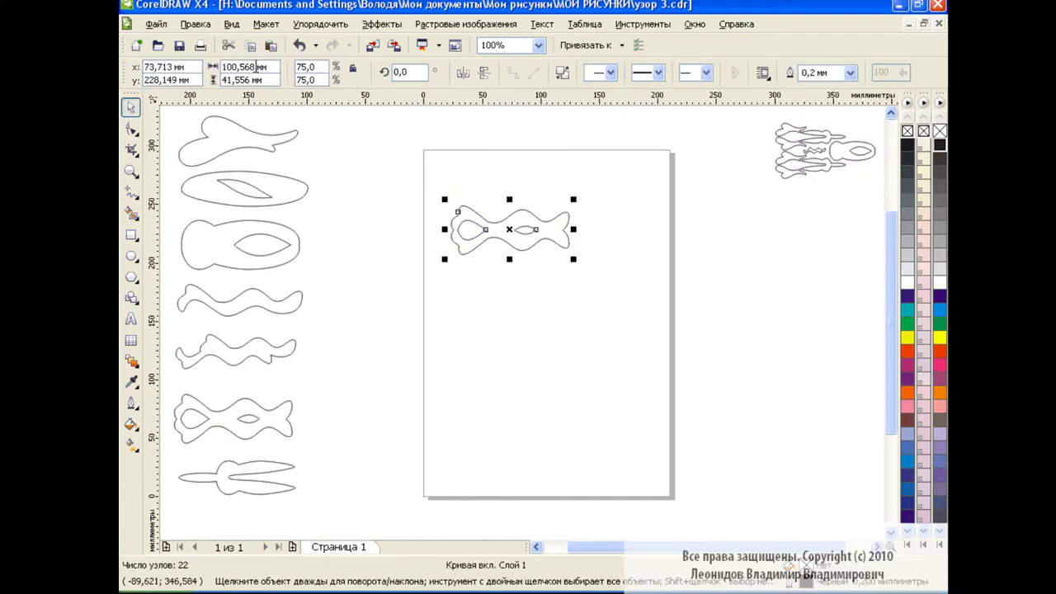
{"action": "left_click", "coordinate": [251, 45]}
{"action": "left_click", "coordinate": [270, 45]}
{"action": "left_click", "coordinate": [464, 73]}
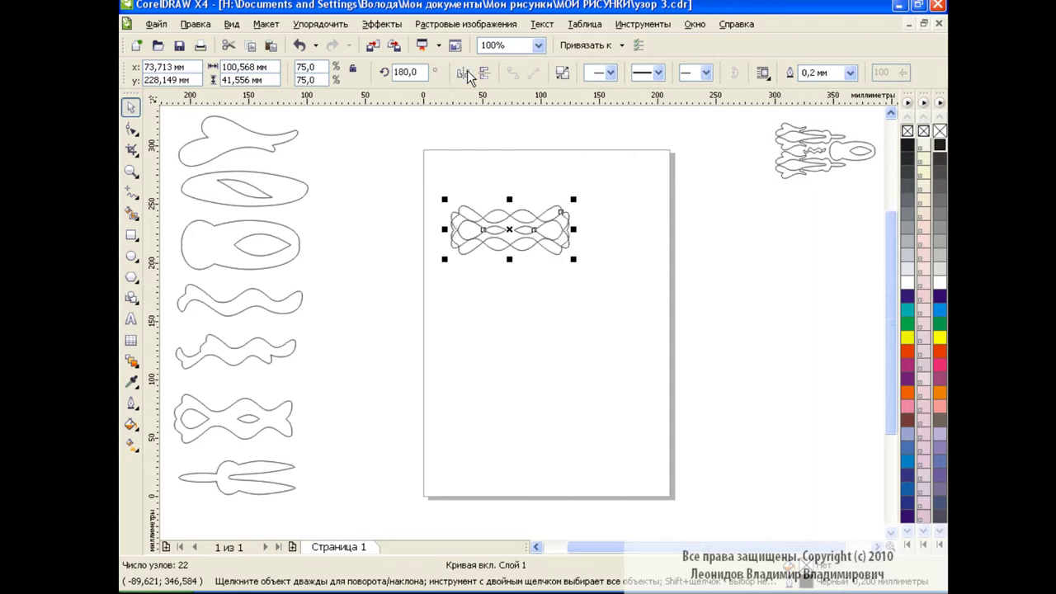
{"action": "left_click_drag", "start_coordinate": [509, 229], "coordinate": [510, 272]}
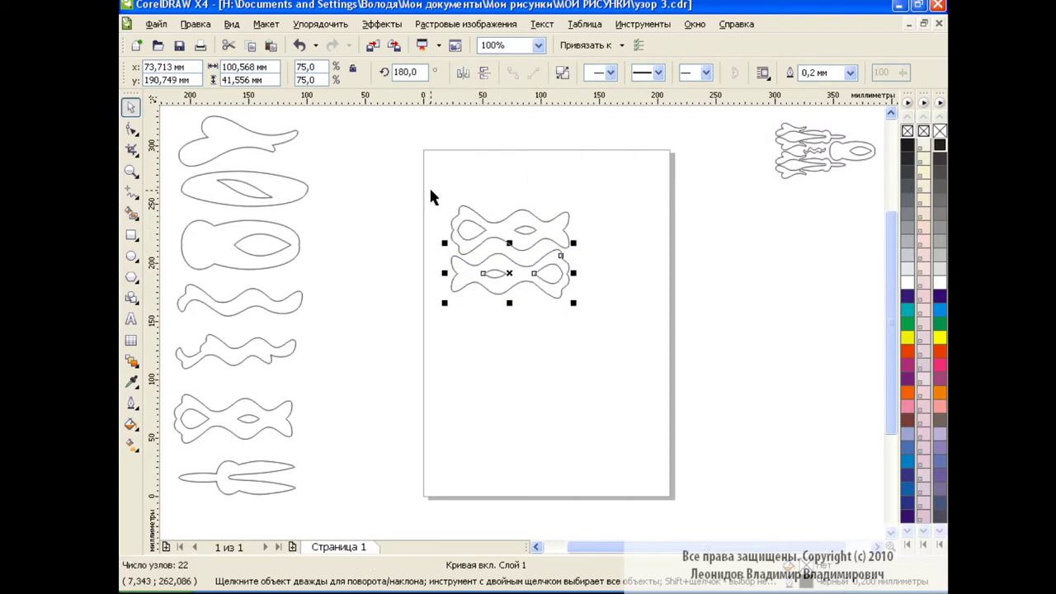
{"action": "left_click_drag", "start_coordinate": [429, 186], "coordinate": [609, 325]}
{"action": "left_click_drag", "start_coordinate": [511, 252], "coordinate": [511, 340]}
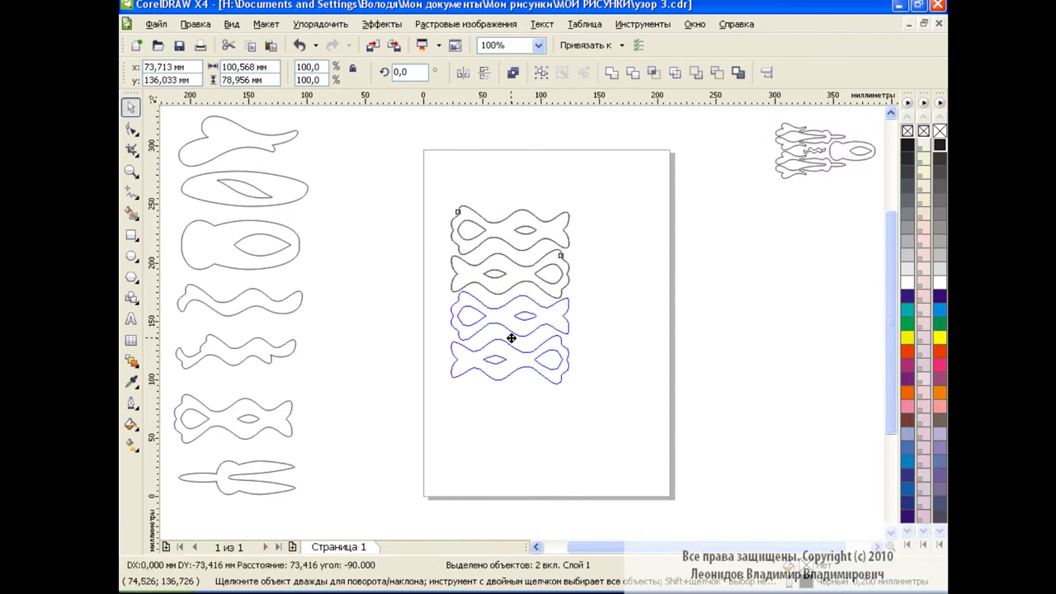
{"action": "left_click", "coordinate": [270, 47]}
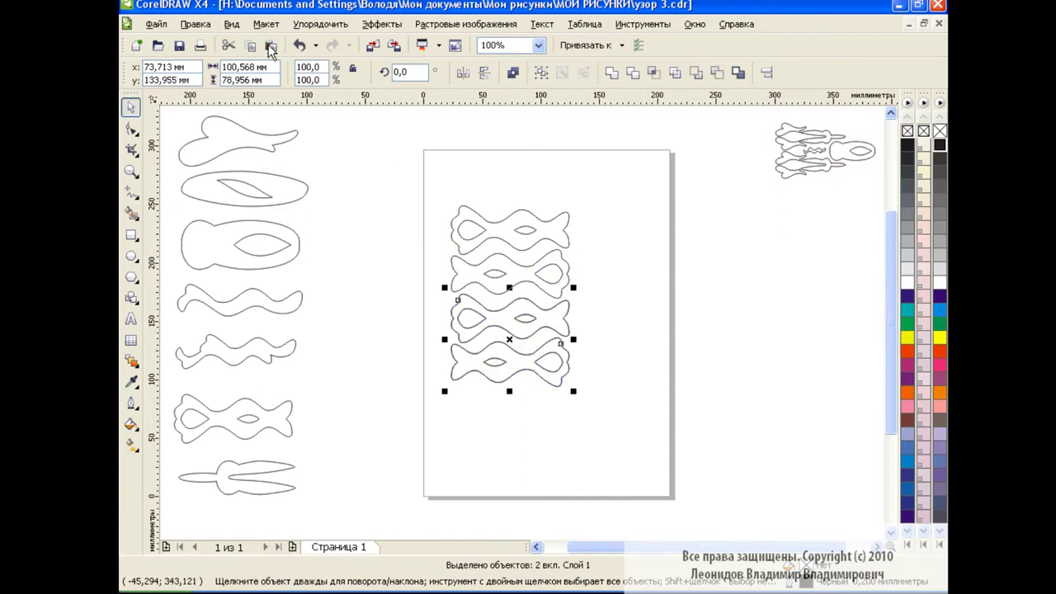
{"action": "left_click_drag", "start_coordinate": [512, 340], "coordinate": [512, 429]}
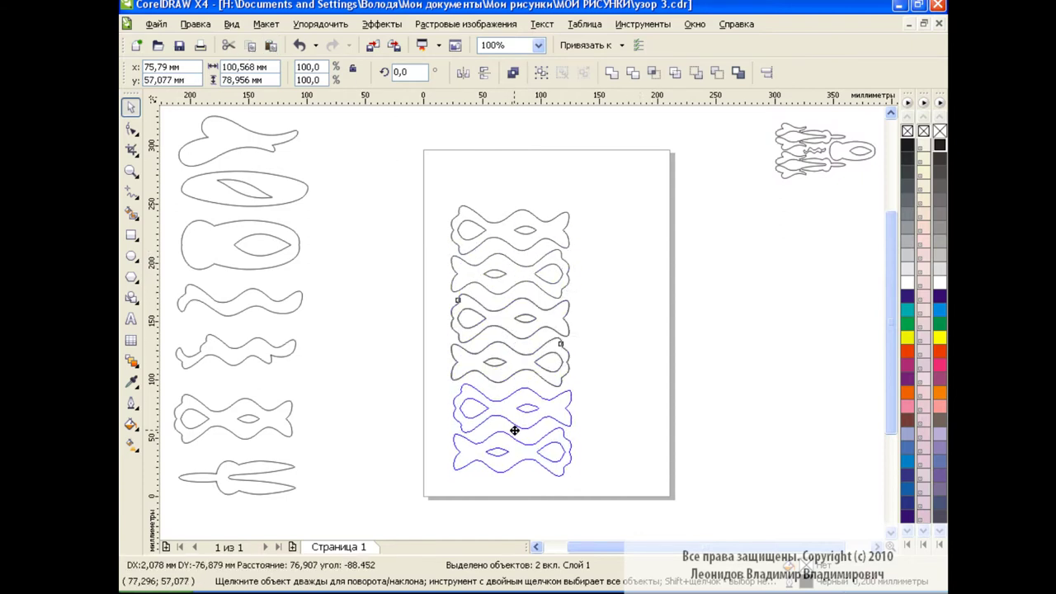
Step: Select all six bows and scale the column down into a small strip
{"action": "left_click", "coordinate": [625, 362]}
{"action": "left_click_drag", "start_coordinate": [418, 185], "coordinate": [634, 501]}
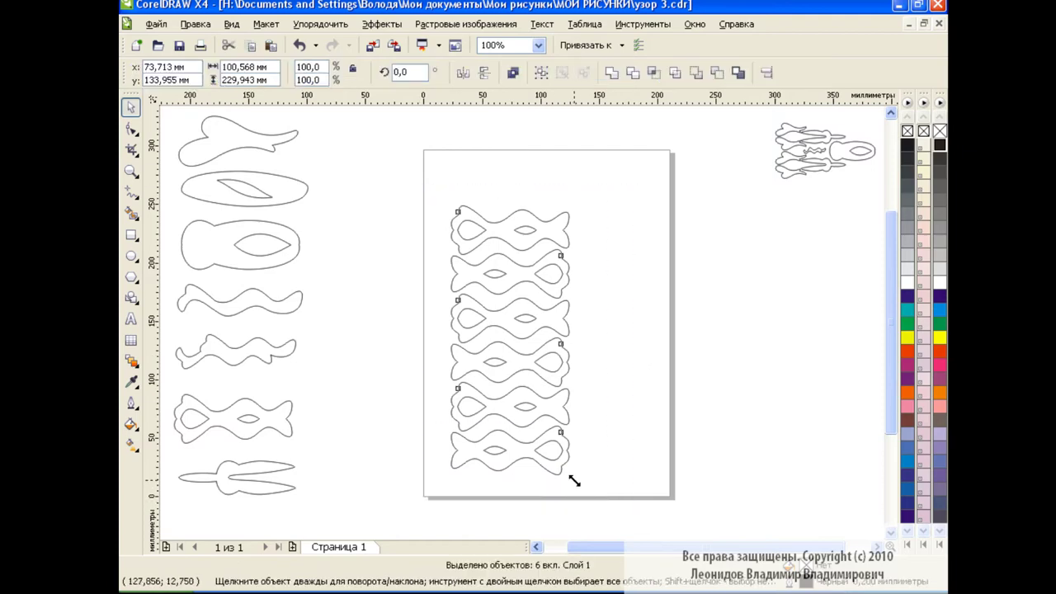
{"action": "left_click_drag", "start_coordinate": [572, 482], "coordinate": [501, 314]}
{"action": "left_click", "coordinate": [582, 320]}
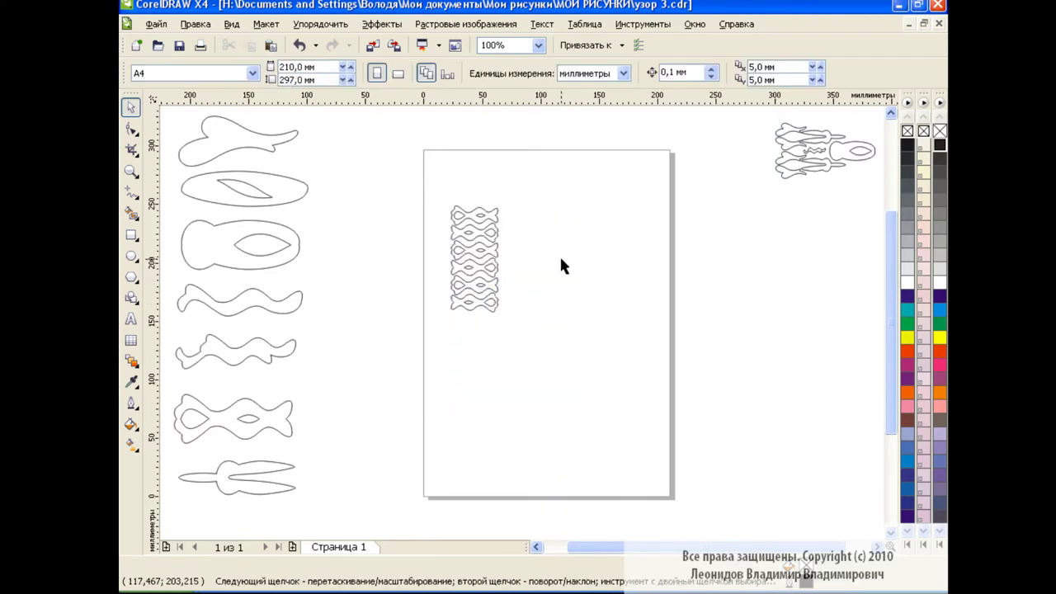
Step: Stack six alternately mirrored wave copies at the page's upper right and group them
{"action": "left_click", "coordinate": [239, 352]}
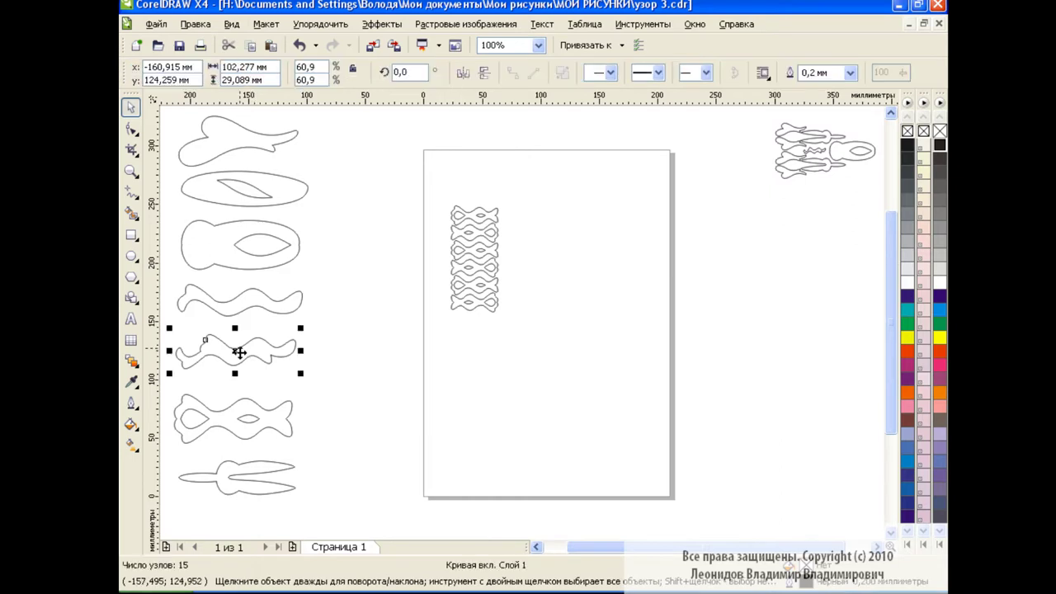
{"action": "left_click", "coordinate": [251, 45]}
{"action": "mouse_move", "coordinate": [237, 351]}
{"action": "left_mouse_down"}
{"action": "mouse_move", "coordinate": [602, 223]}
{"action": "mouse_move", "coordinate": [600, 261]}
{"action": "left_mouse_up"}
{"action": "left_click", "coordinate": [270, 45]}
{"action": "left_click", "coordinate": [464, 72]}
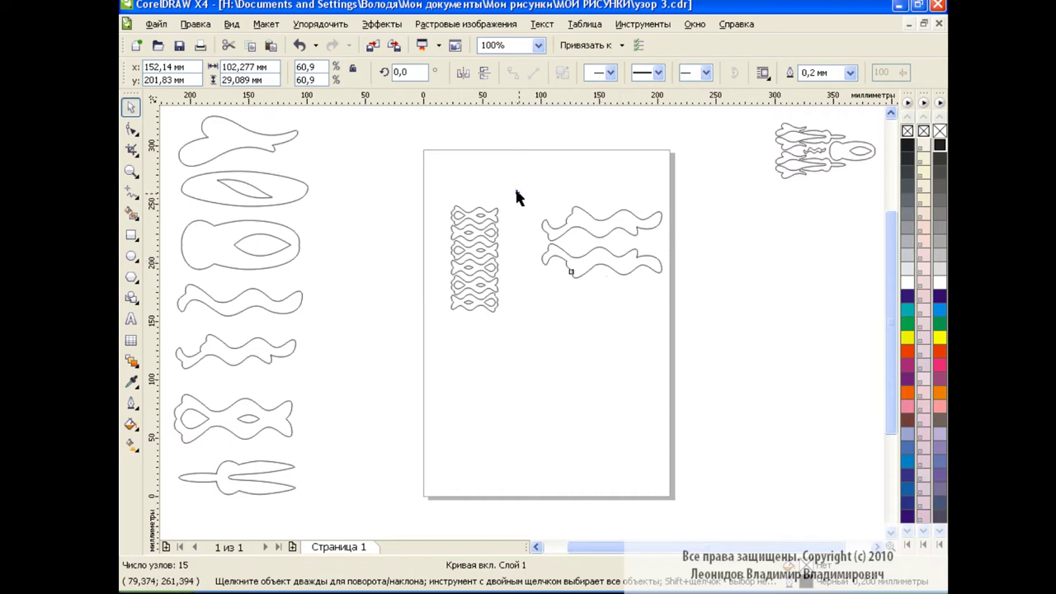
{"action": "left_click_drag", "start_coordinate": [520, 196], "coordinate": [673, 290]}
{"action": "mouse_move", "coordinate": [568, 247]}
{"action": "left_mouse_down"}
{"action": "mouse_move", "coordinate": [605, 285]}
{"action": "mouse_move", "coordinate": [604, 397]}
{"action": "left_mouse_up"}
{"action": "left_click", "coordinate": [250, 46]}
{"action": "left_click_drag", "start_coordinate": [529, 191], "coordinate": [684, 449]}
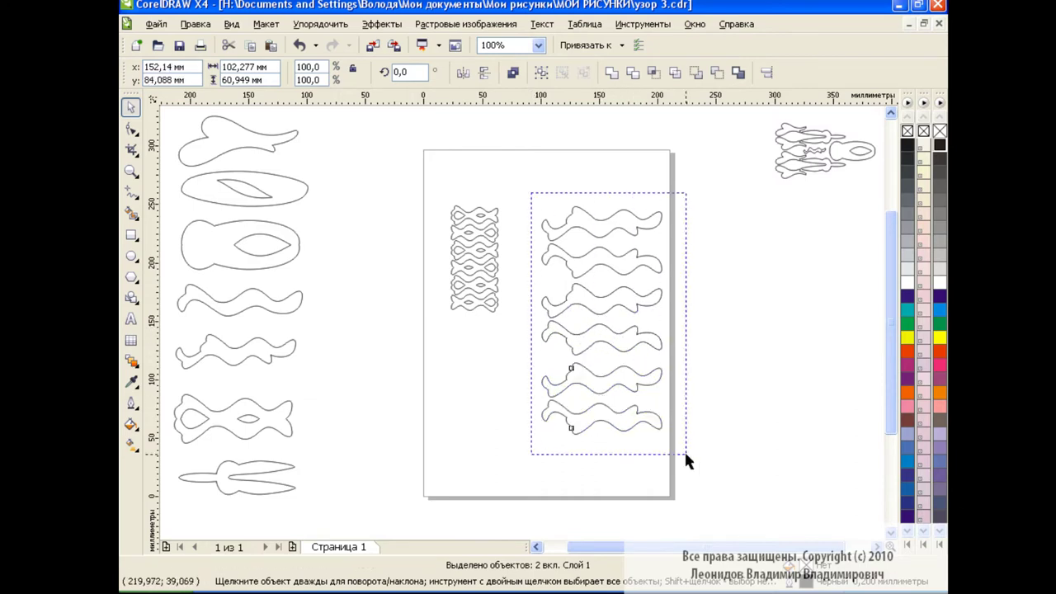
{"action": "left_click", "coordinate": [542, 73]}
Step: Add a horizontally mirrored copy of the wave group beside it, group both, and shrink to 32.4%
{"action": "left_click", "coordinate": [250, 46]}
{"action": "left_click", "coordinate": [271, 45]}
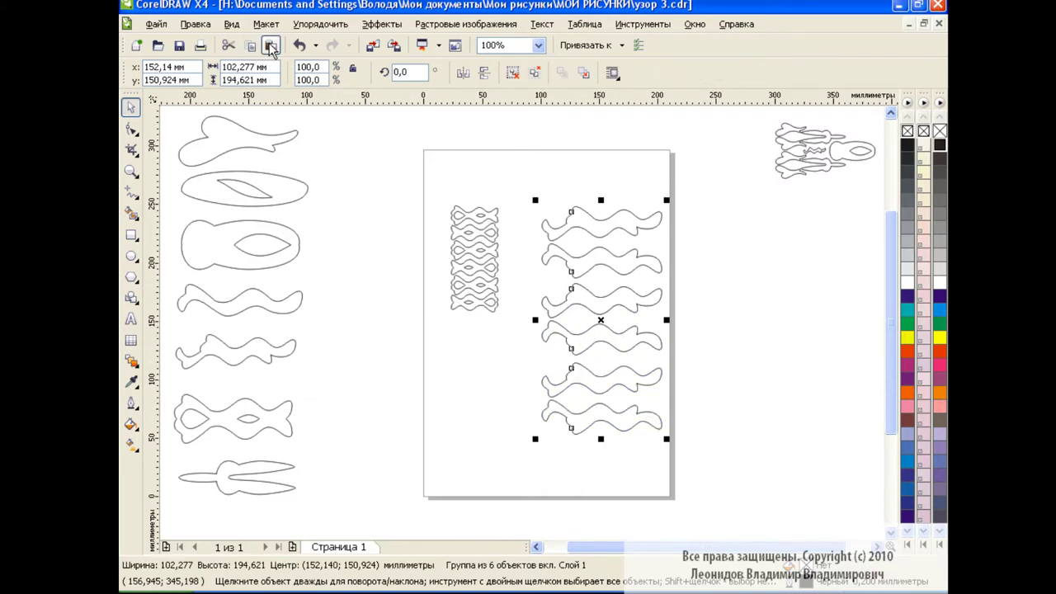
{"action": "left_click", "coordinate": [463, 72]}
{"action": "left_click_drag", "start_coordinate": [604, 322], "coordinate": [729, 322]}
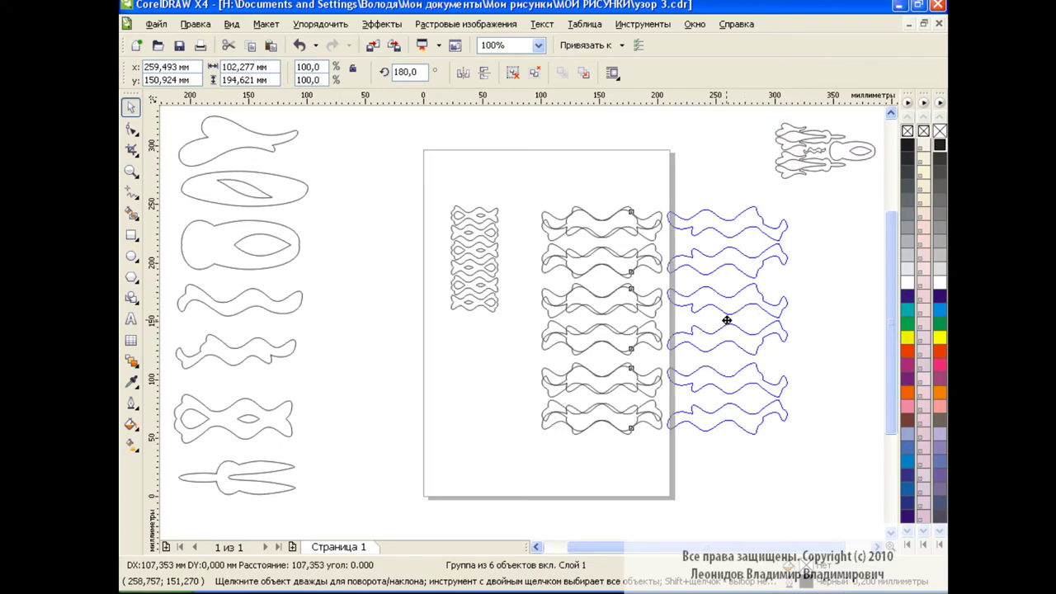
{"action": "left_click_drag", "start_coordinate": [528, 195], "coordinate": [817, 450]}
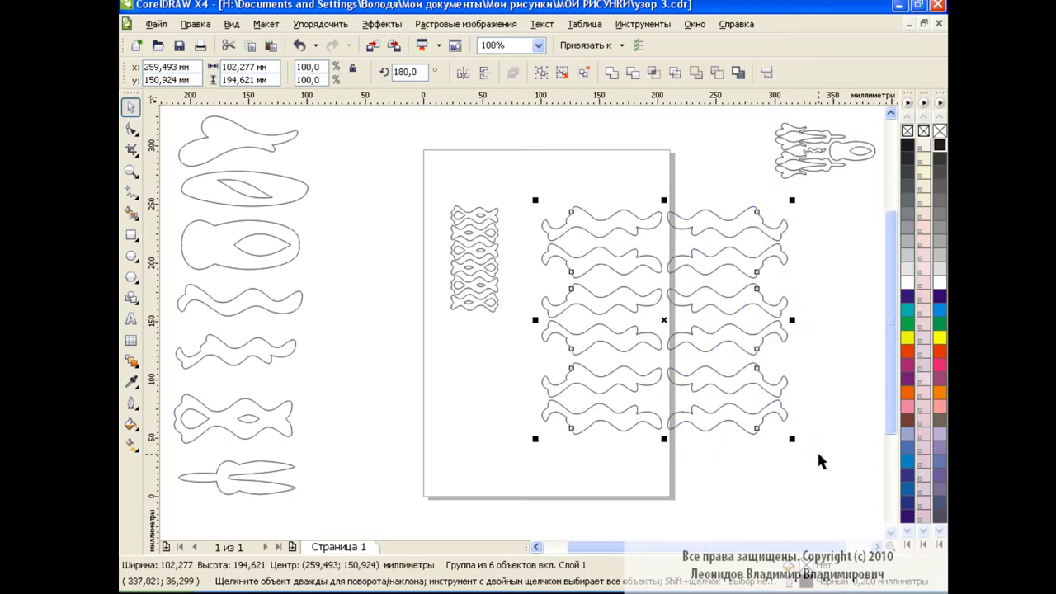
{"action": "left_click", "coordinate": [542, 72]}
{"action": "left_click_drag", "start_coordinate": [794, 202], "coordinate": [646, 355]}
{"action": "left_click_drag", "start_coordinate": [581, 396], "coordinate": [663, 161]}
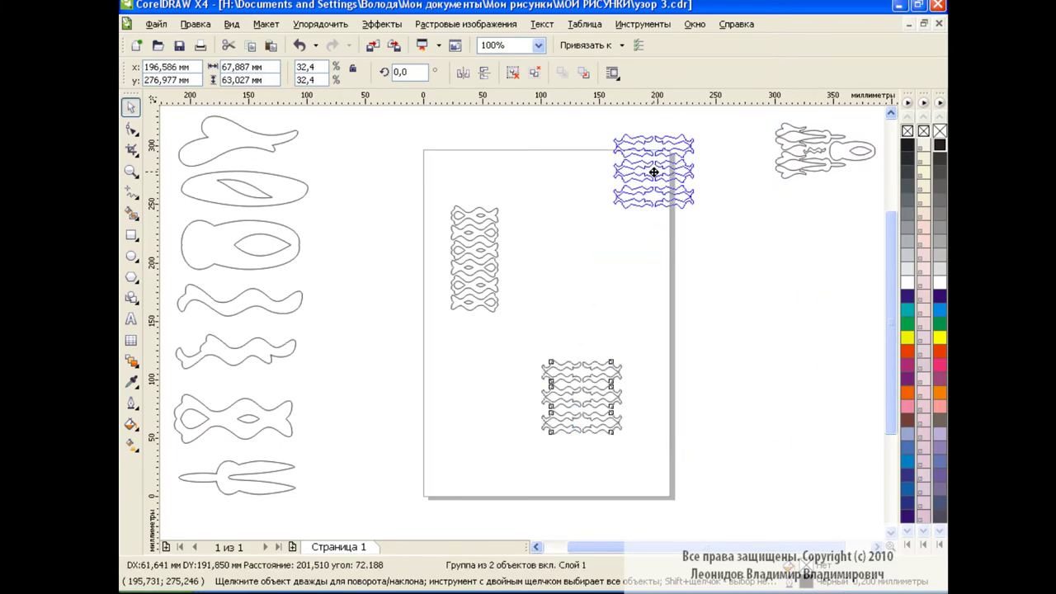
Step: Group the six-piece vertical wave pattern with Ctrl+G and park both wave groups right of the page
{"action": "left_click", "coordinate": [474, 248]}
{"action": "left_click_drag", "start_coordinate": [420, 194], "coordinate": [507, 321]}
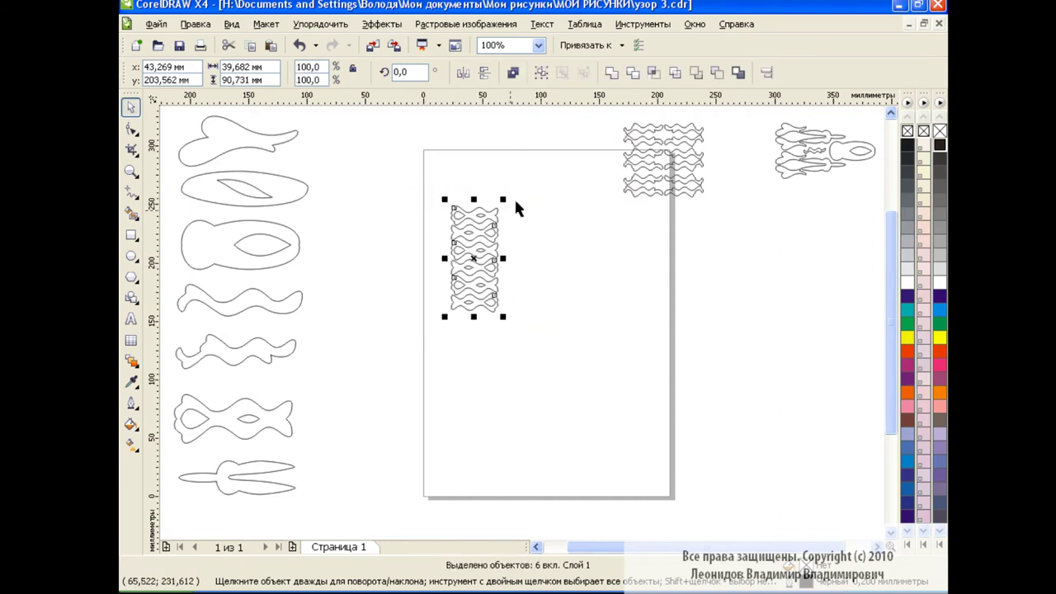
{"action": "key", "text": "ctrl+g"}
{"action": "mouse_move", "coordinate": [474, 260]}
{"action": "left_mouse_down"}
{"action": "mouse_move", "coordinate": [742, 163]}
{"action": "mouse_move", "coordinate": [839, 235]}
{"action": "left_mouse_up"}
{"action": "left_click_drag", "start_coordinate": [667, 160], "coordinate": [829, 339]}
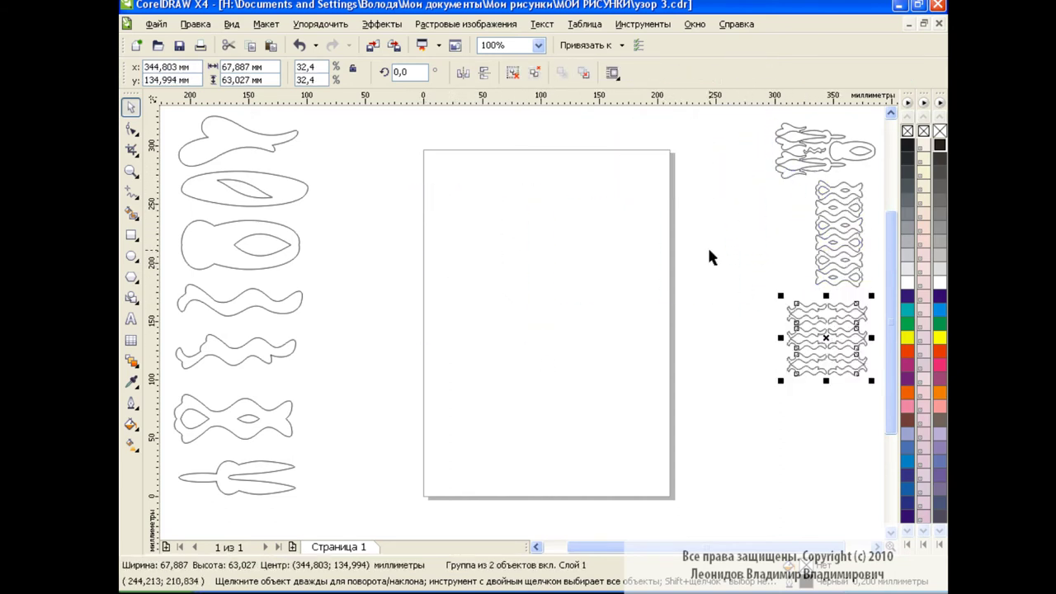
{"action": "left_click", "coordinate": [492, 270]}
{"action": "left_click", "coordinate": [288, 183]}
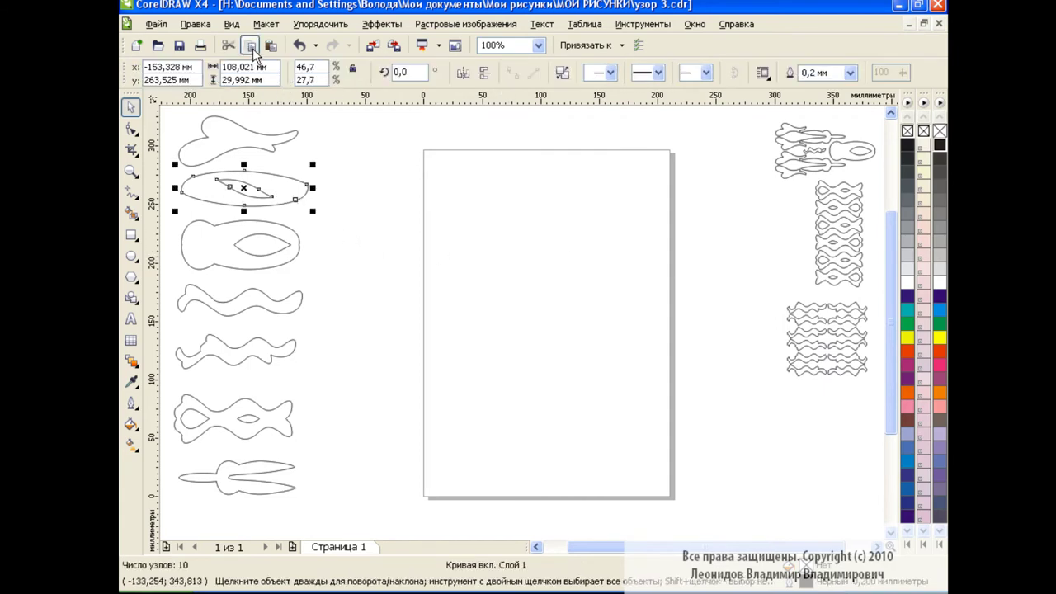
Step: Place copies of the leaf ellipse and the smooth wave, stacked near the page top
{"action": "left_click_drag", "start_coordinate": [247, 187], "coordinate": [512, 196]}
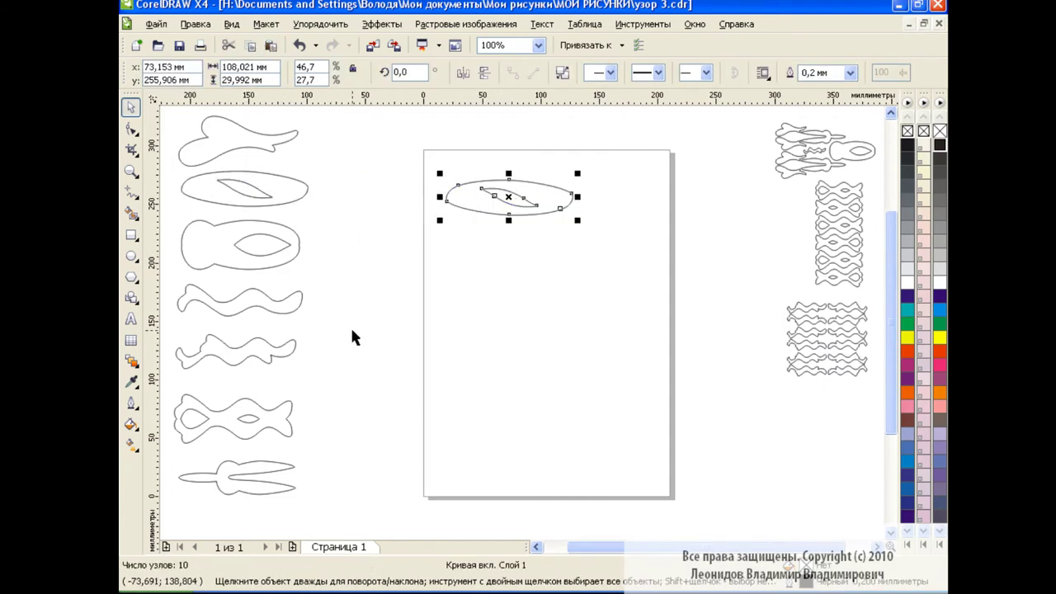
{"action": "left_click", "coordinate": [258, 300]}
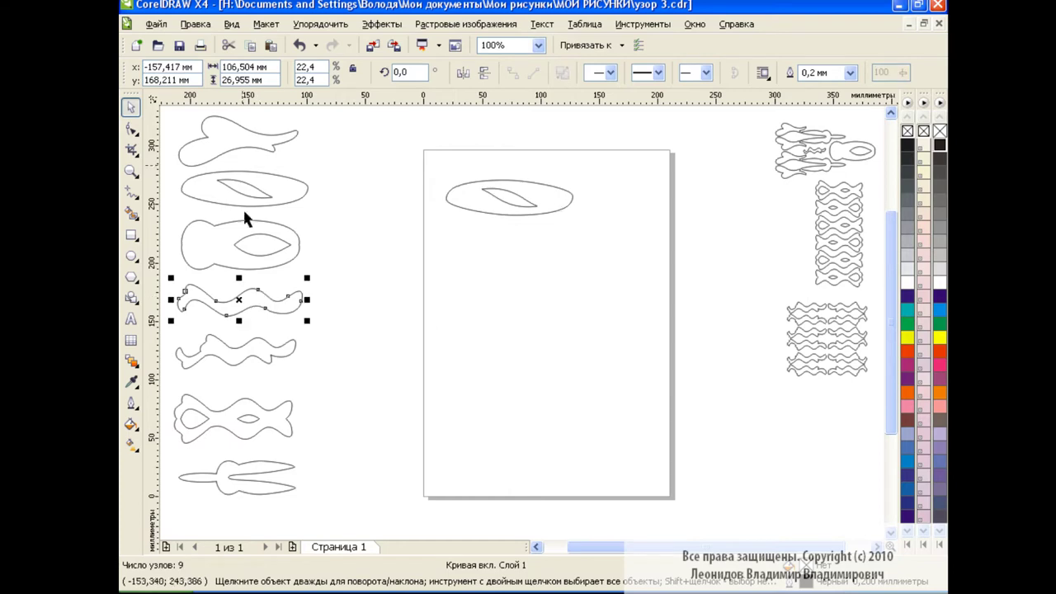
{"action": "left_click", "coordinate": [270, 46]}
{"action": "left_click", "coordinate": [272, 299]}
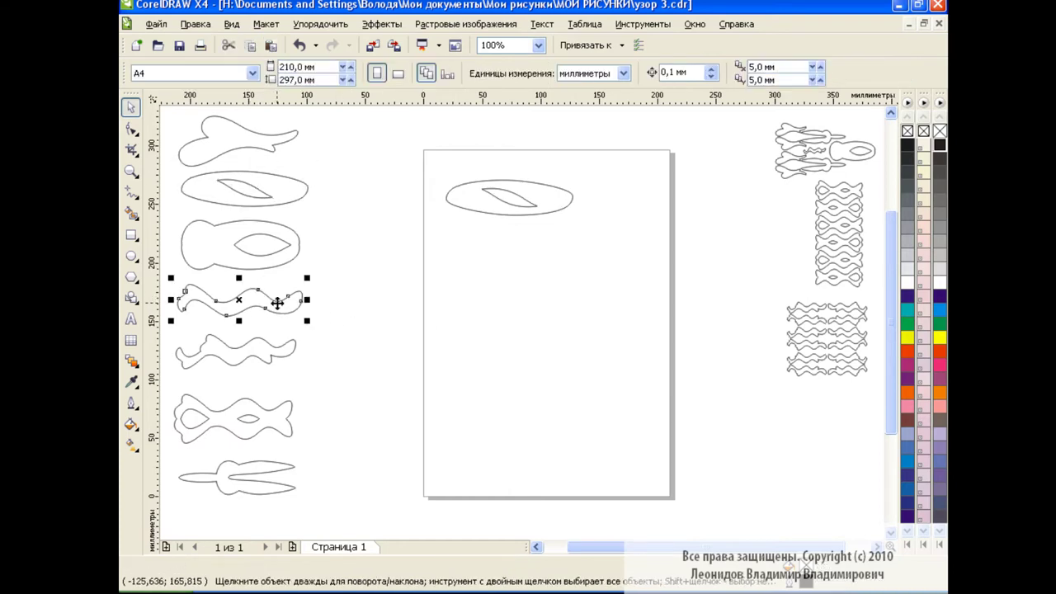
{"action": "left_click_drag", "start_coordinate": [238, 298], "coordinate": [508, 229]}
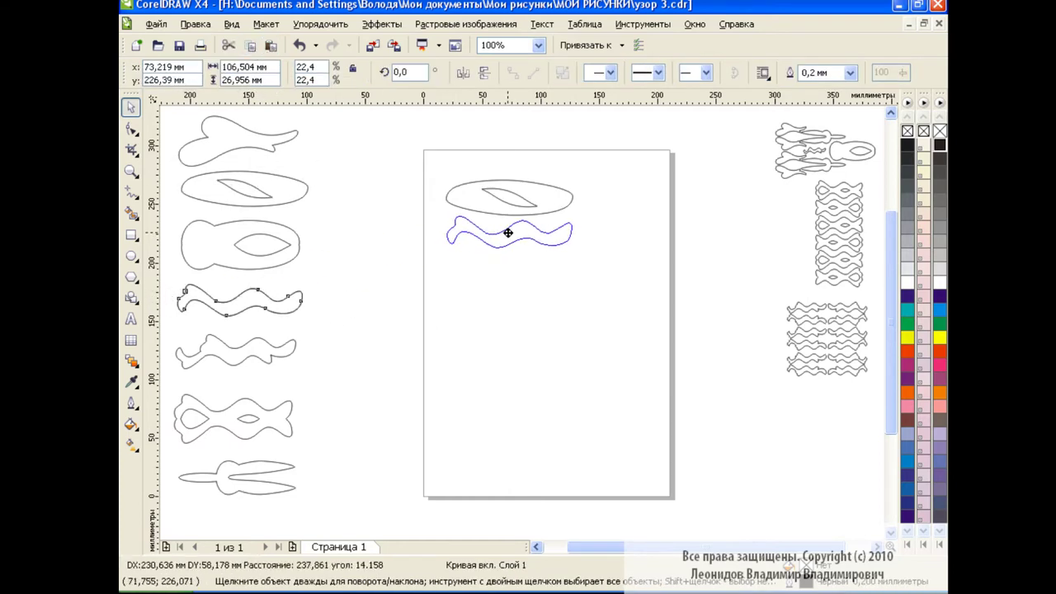
{"action": "left_click_drag", "start_coordinate": [413, 160], "coordinate": [606, 272]}
Step: Extend the ellipse-and-wave pair downward with vertically mirrored copies into a band
{"action": "left_click", "coordinate": [252, 47]}
{"action": "left_click", "coordinate": [270, 45]}
{"action": "left_click", "coordinate": [485, 72]}
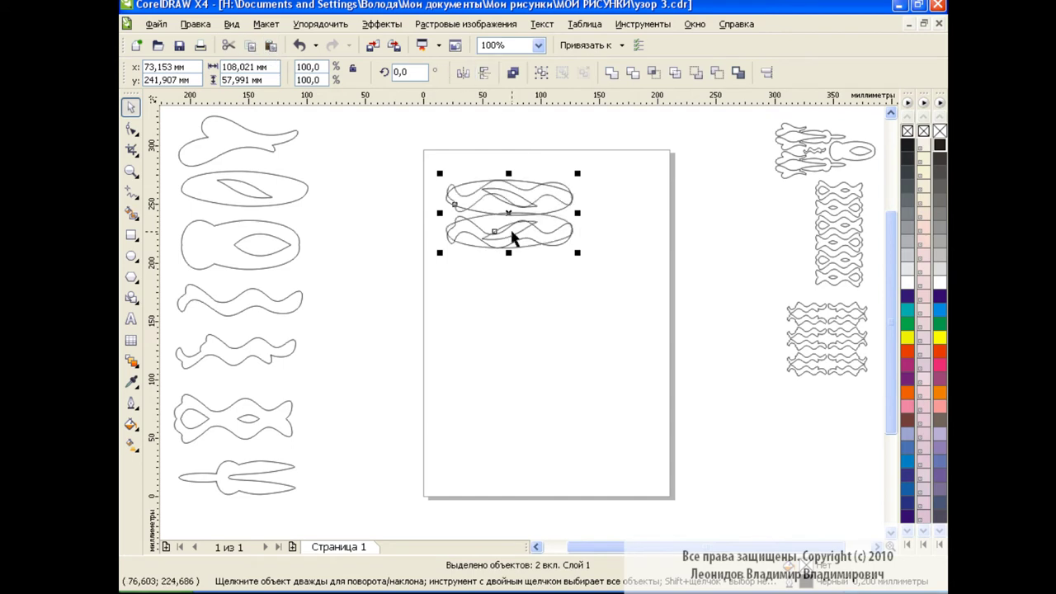
{"action": "left_click_drag", "start_coordinate": [509, 216], "coordinate": [510, 289]}
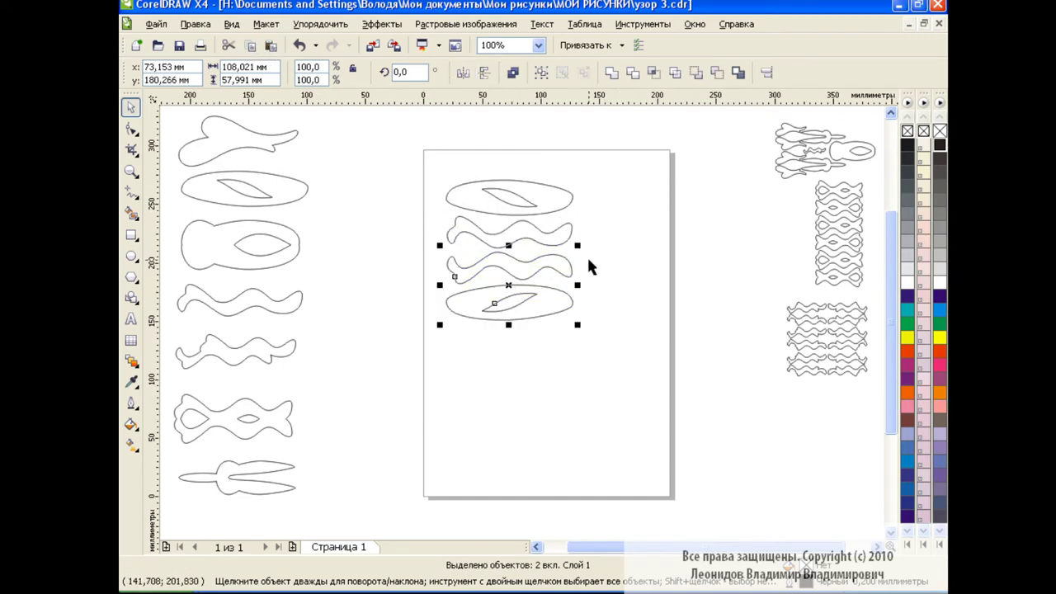
{"action": "left_click", "coordinate": [250, 46]}
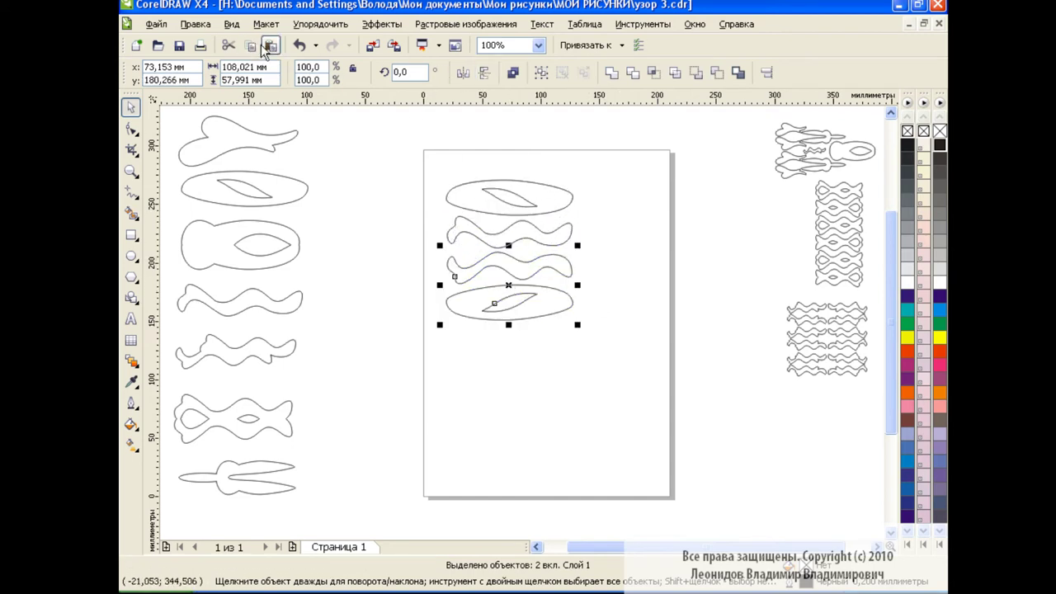
{"action": "left_click", "coordinate": [484, 71]}
{"action": "left_click_drag", "start_coordinate": [508, 285], "coordinate": [509, 359]}
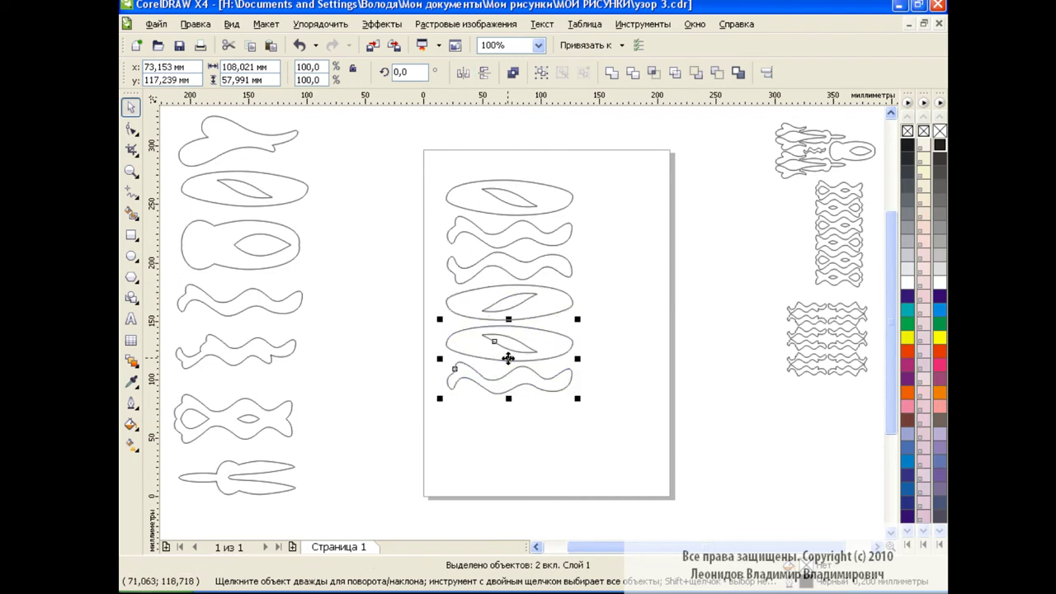
{"action": "left_click", "coordinate": [271, 47]}
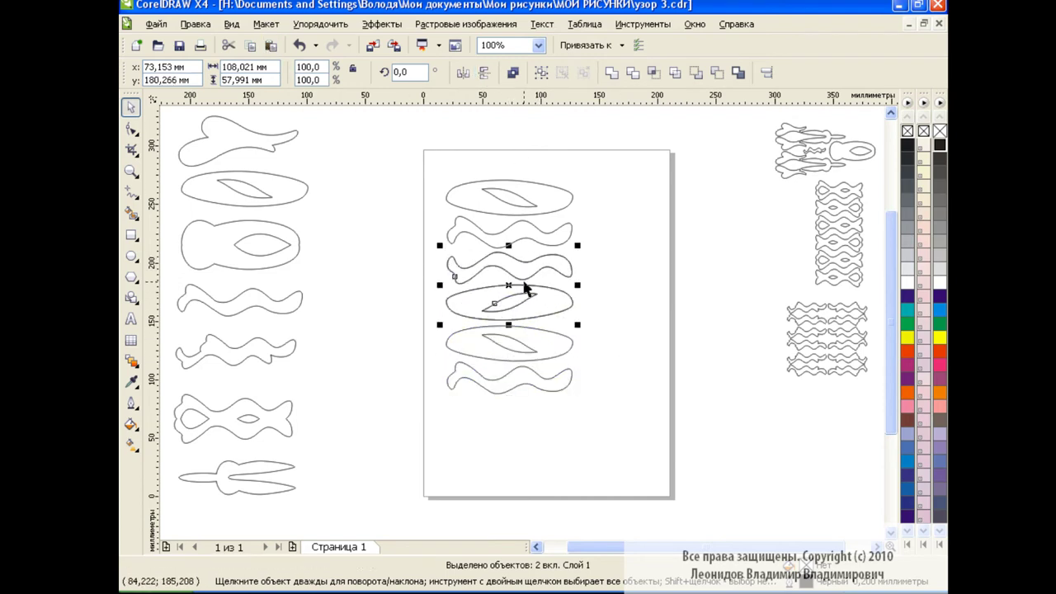
{"action": "left_click_drag", "start_coordinate": [509, 285], "coordinate": [509, 433]}
Step: Group the band, shrink it, and move it right of the page
{"action": "left_click", "coordinate": [418, 186]}
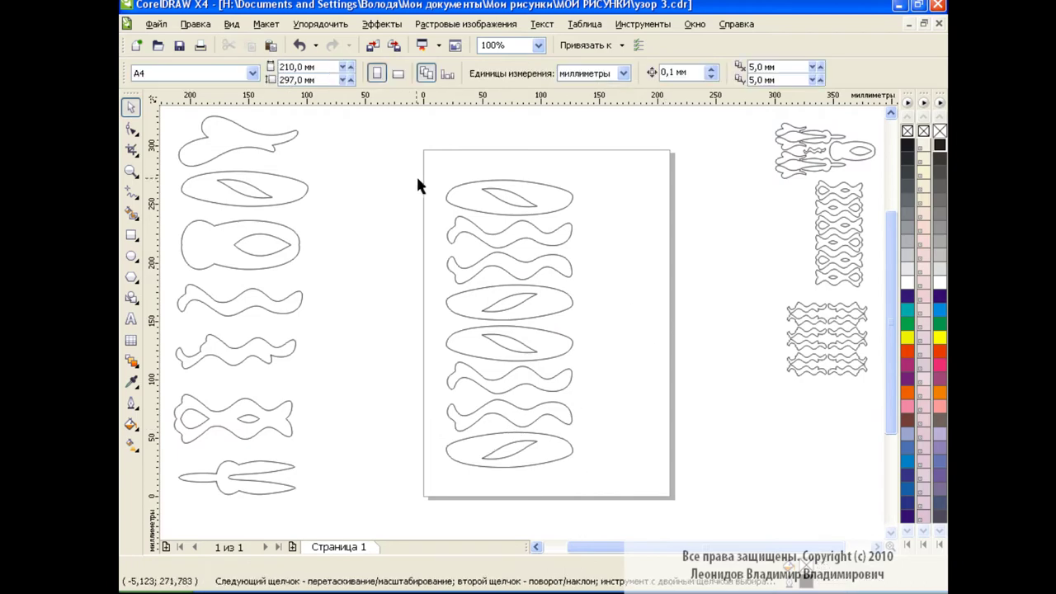
{"action": "mouse_move", "coordinate": [418, 186]}
{"action": "left_mouse_down"}
{"action": "mouse_move", "coordinate": [615, 493]}
{"action": "mouse_move", "coordinate": [520, 299]}
{"action": "left_mouse_up"}
{"action": "left_click", "coordinate": [540, 72]}
{"action": "left_click_drag", "start_coordinate": [471, 236], "coordinate": [756, 239]}
{"action": "left_click", "coordinate": [734, 351]}
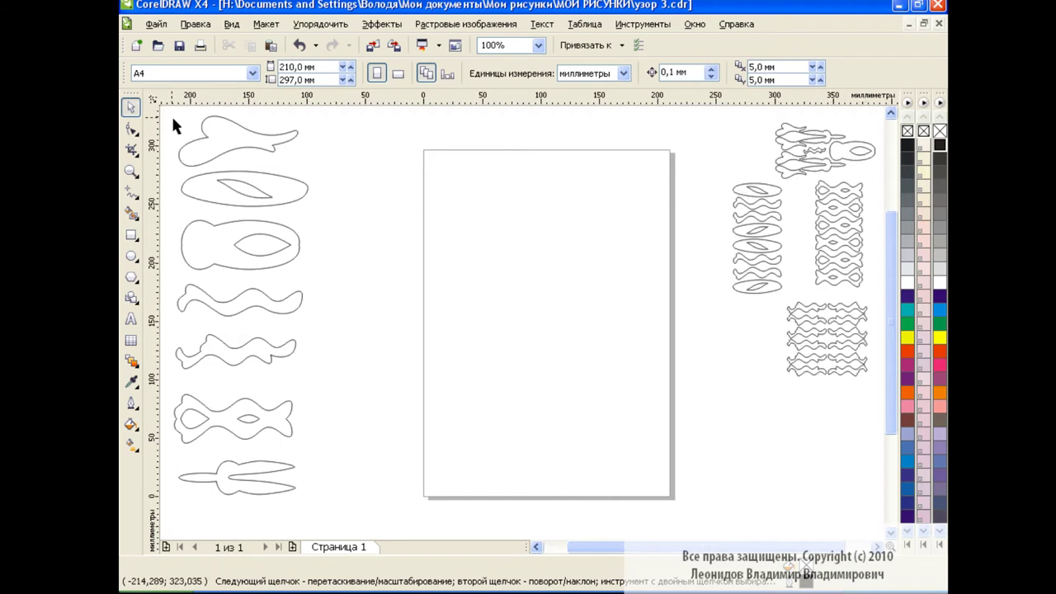
Step: Shrink the left source shapes to 28.1% and move the fish group beside the page's left edge
{"action": "left_click_drag", "start_coordinate": [173, 120], "coordinate": [349, 483]}
{"action": "left_click_drag", "start_coordinate": [310, 117], "coordinate": [250, 388]}
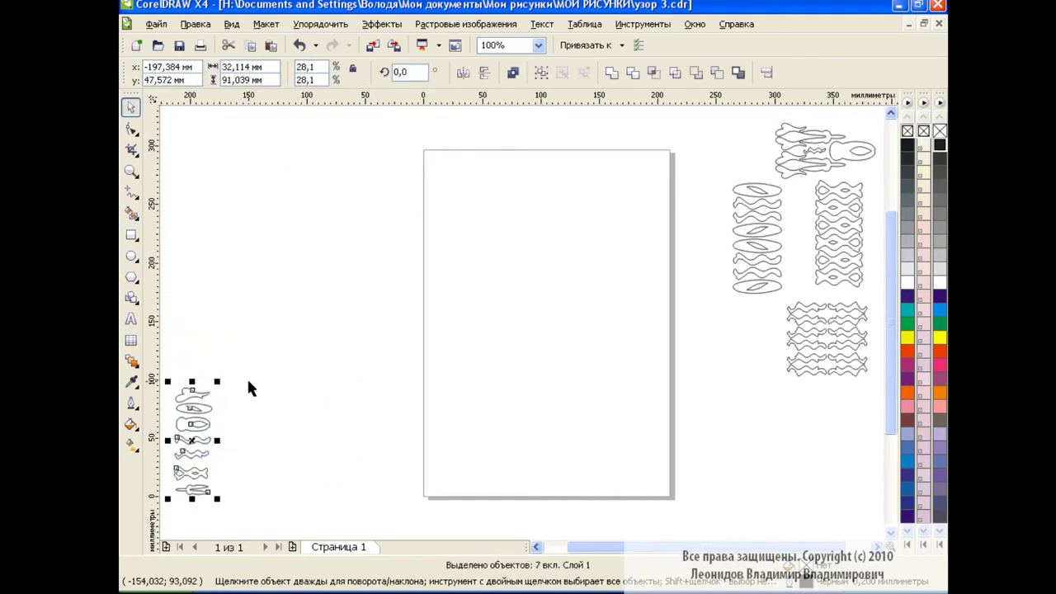
{"action": "left_click", "coordinate": [245, 383]}
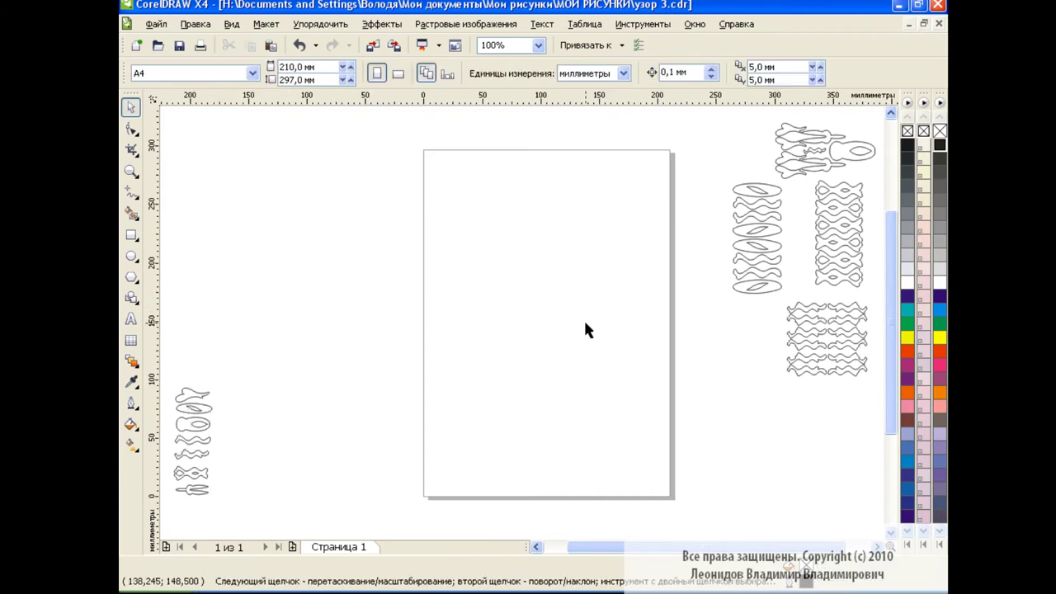
{"action": "mouse_move", "coordinate": [830, 151]}
{"action": "left_mouse_down"}
{"action": "mouse_move", "coordinate": [381, 276]}
{"action": "mouse_move", "coordinate": [270, 281]}
{"action": "left_mouse_up"}
Step: Rotate the fish group 180° and move the leaf-and-wave band next to it
{"action": "left_click", "coordinate": [463, 72]}
{"action": "left_click", "coordinate": [485, 72]}
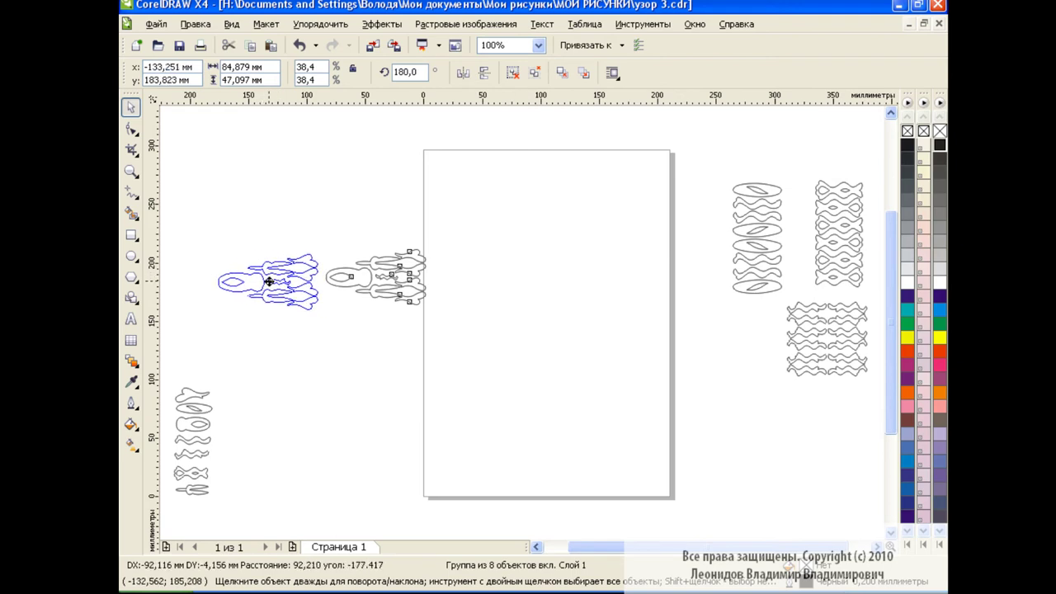
{"action": "left_click", "coordinate": [680, 247]}
{"action": "left_click", "coordinate": [765, 238]}
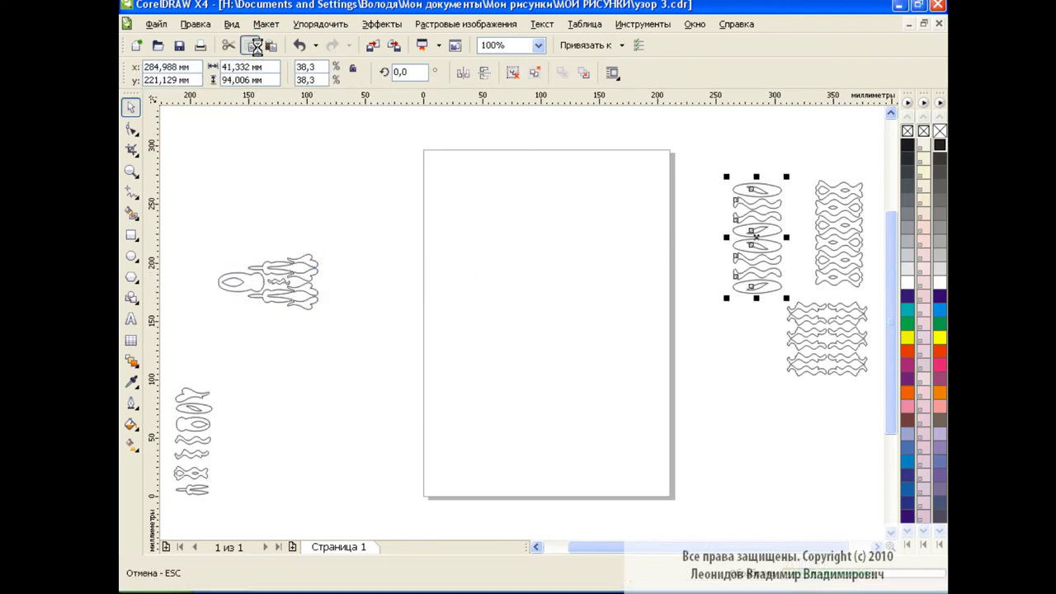
{"action": "left_click_drag", "start_coordinate": [774, 244], "coordinate": [362, 288]}
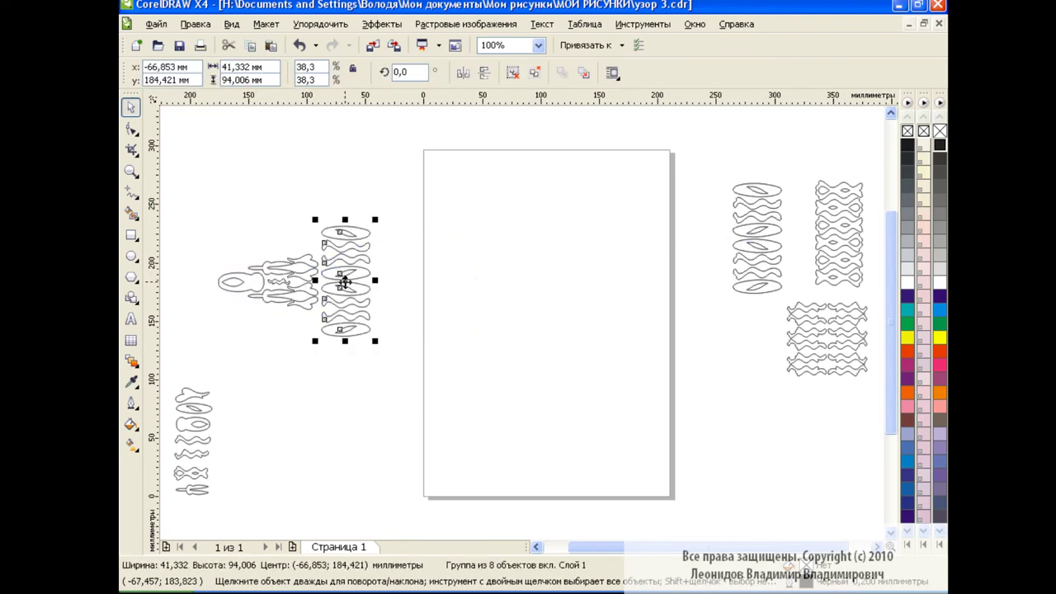
Step: Mirror the fish group, add a copy, and shift both fish groups and the band onto the page edge
{"action": "left_click", "coordinate": [287, 277]}
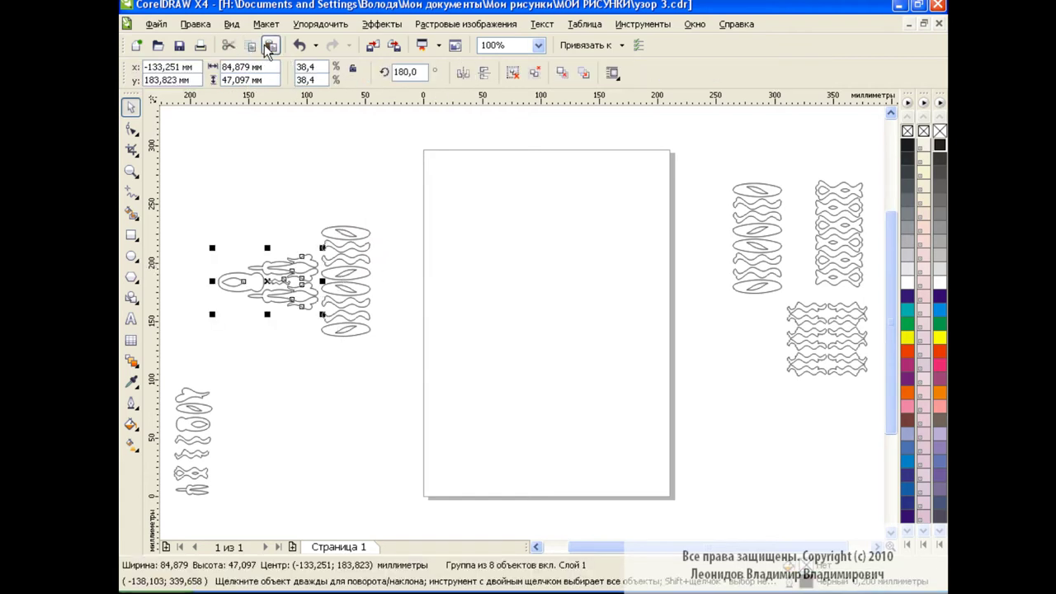
{"action": "left_click", "coordinate": [467, 76]}
{"action": "mouse_move", "coordinate": [268, 281]}
{"action": "left_mouse_down"}
{"action": "mouse_move", "coordinate": [266, 239]}
{"action": "mouse_move", "coordinate": [300, 326]}
{"action": "left_mouse_up"}
{"action": "left_click", "coordinate": [251, 46]}
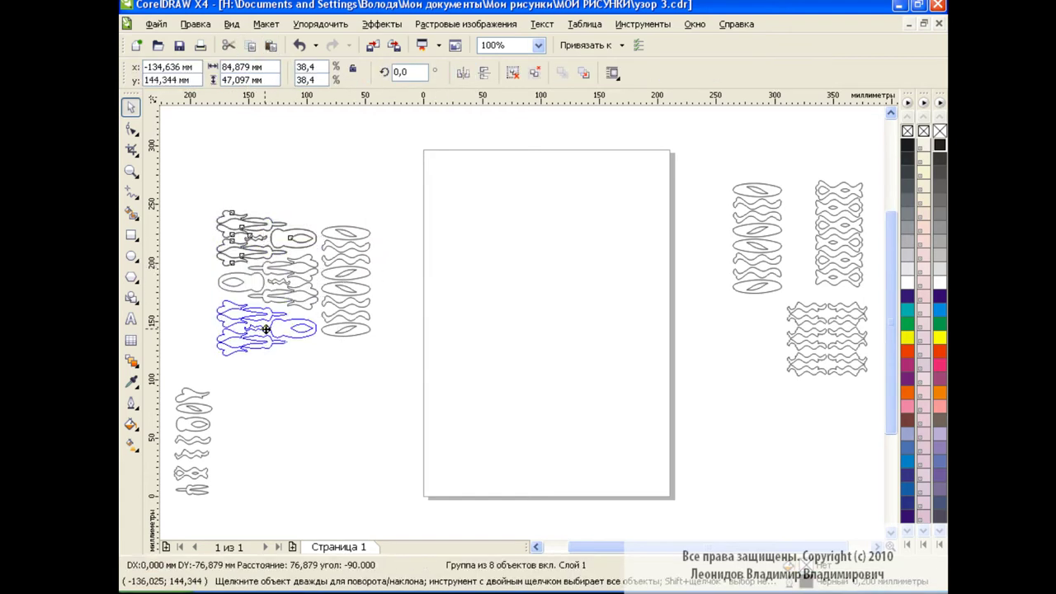
{"action": "left_click_drag", "start_coordinate": [193, 201], "coordinate": [428, 367]}
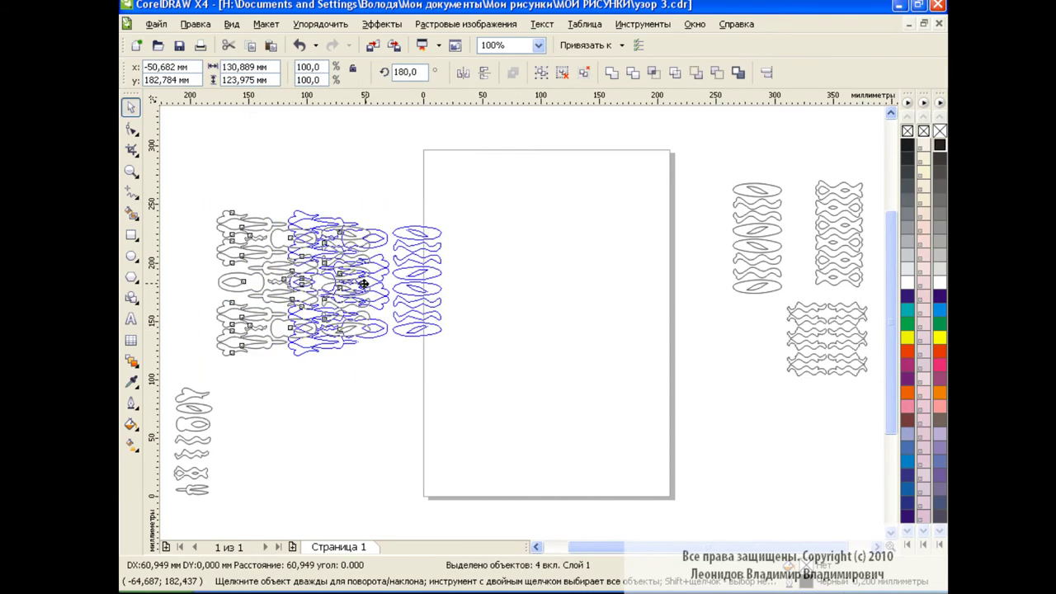
{"action": "left_click_drag", "start_coordinate": [302, 280], "coordinate": [401, 281]}
{"action": "left_click", "coordinate": [413, 290]}
Step: Place a horizontally mirrored copy of the middle fish group right of the band
{"action": "left_click", "coordinate": [391, 288]}
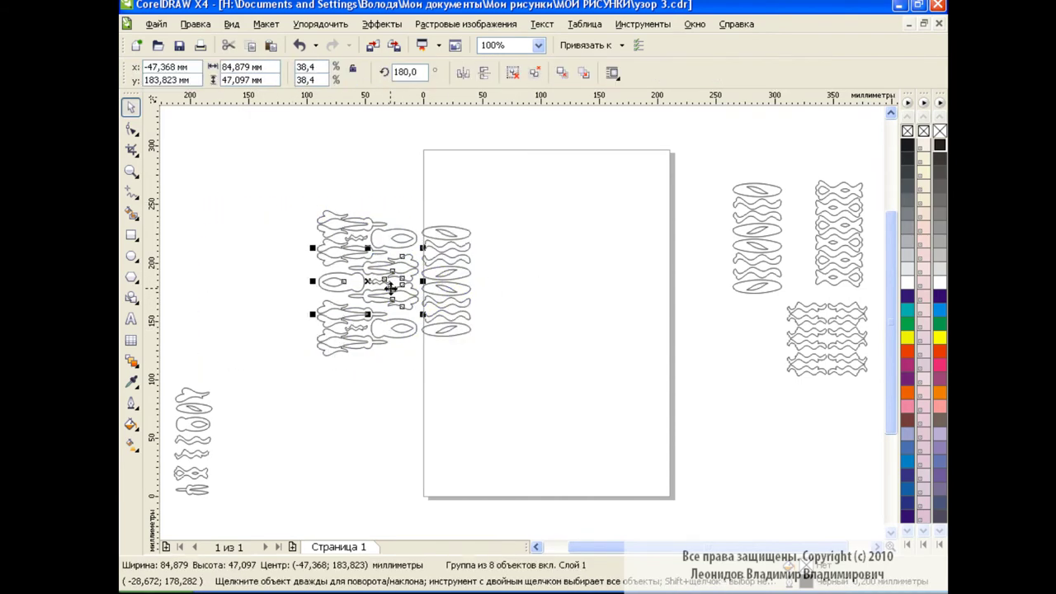
{"action": "left_click", "coordinate": [251, 45]}
{"action": "left_click", "coordinate": [271, 46]}
{"action": "left_click", "coordinate": [463, 72]}
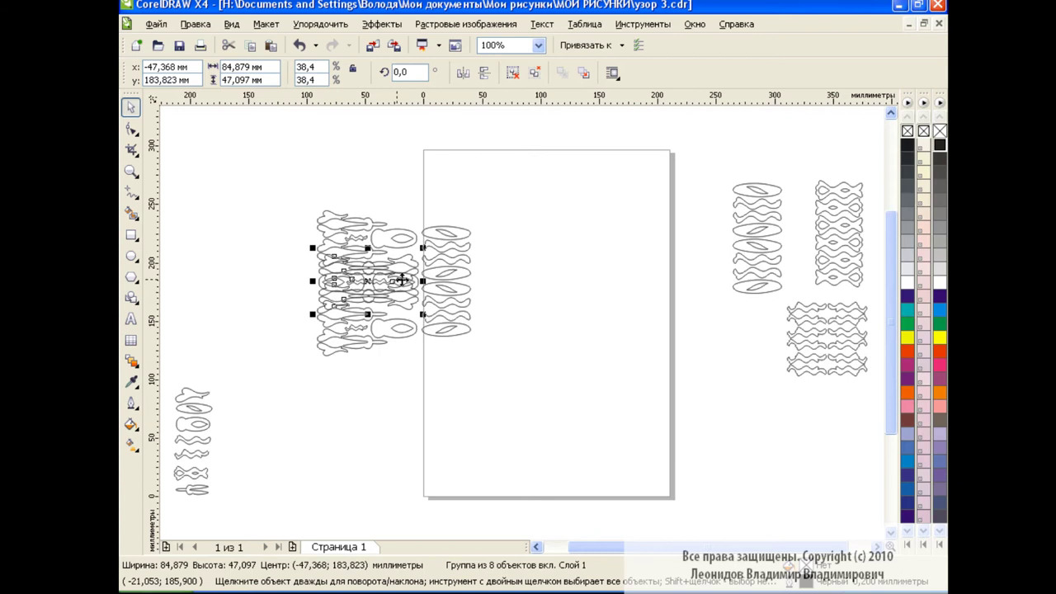
{"action": "left_click", "coordinate": [510, 273]}
{"action": "left_click_drag", "start_coordinate": [386, 287], "coordinate": [540, 287]}
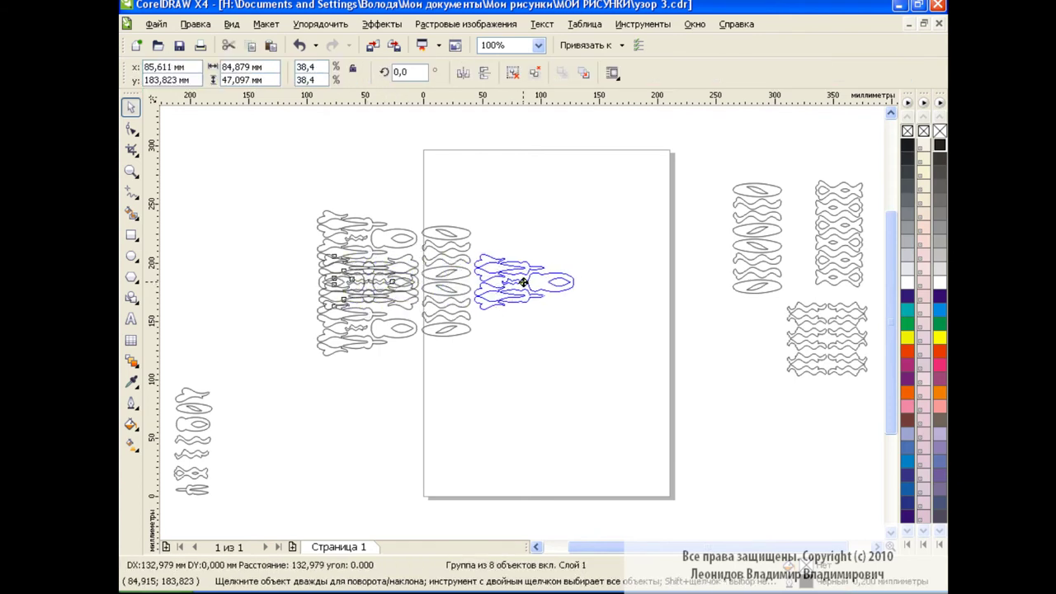
{"action": "left_click", "coordinate": [583, 338]}
Step: Move the fish-motif group right into the cluster and the right wavy pattern to its left
{"action": "left_click_drag", "start_coordinate": [284, 181], "coordinate": [631, 412]}
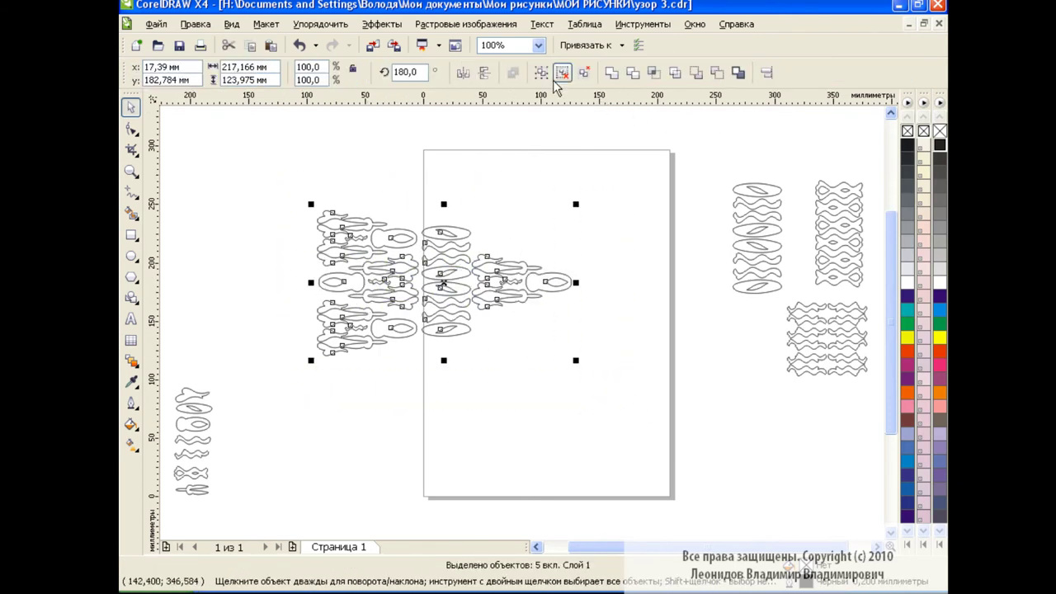
{"action": "left_click_drag", "start_coordinate": [454, 293], "coordinate": [604, 293]}
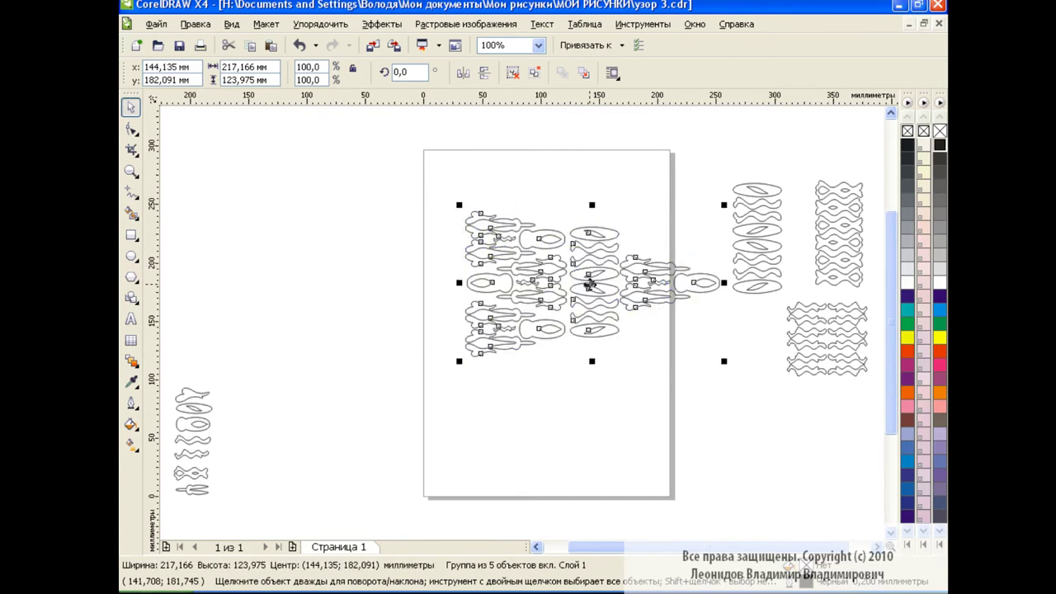
{"action": "left_click", "coordinate": [828, 340]}
{"action": "mouse_move", "coordinate": [827, 340]}
{"action": "left_mouse_down"}
{"action": "mouse_move", "coordinate": [422, 246]}
{"action": "mouse_move", "coordinate": [420, 323]}
{"action": "mouse_move", "coordinate": [421, 259]}
{"action": "mouse_move", "coordinate": [421, 309]}
{"action": "left_mouse_up"}
Step: Duplicate the wavy pattern below itself and flatten the upper and lower copies vertically
{"action": "left_click", "coordinate": [251, 47]}
{"action": "key", "text": "ctrl+v"}
{"action": "key", "text": "Escape"}
{"action": "left_click", "coordinate": [419, 245]}
{"action": "left_click", "coordinate": [422, 330]}
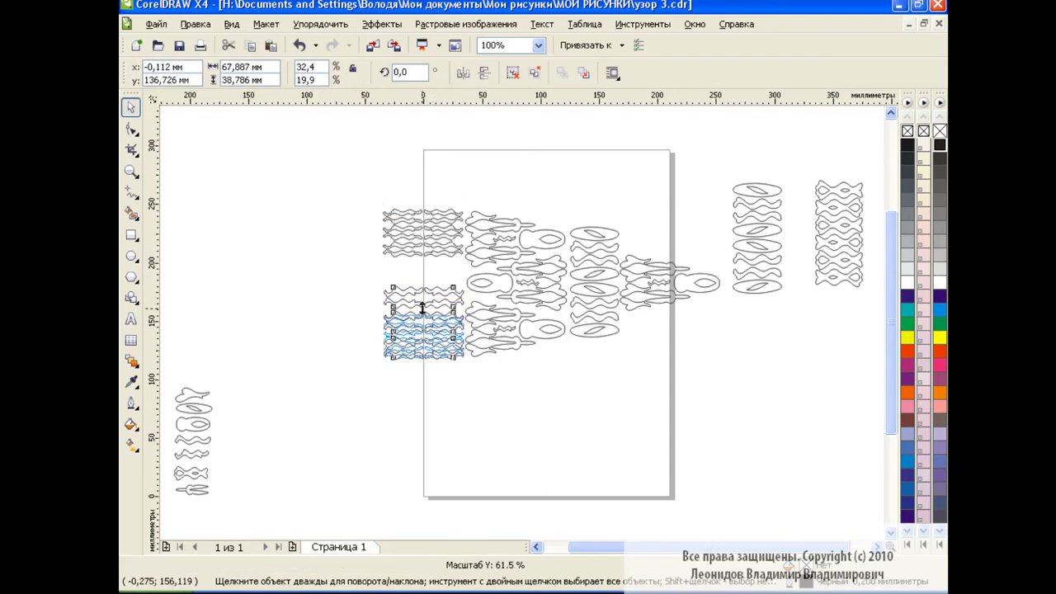
{"action": "left_click", "coordinate": [753, 355]}
Step: Add a copy of the vertical wave group rotated 90°, placed between the flattened copies
{"action": "left_click", "coordinate": [841, 235]}
{"action": "left_click", "coordinate": [252, 47]}
{"action": "left_click", "coordinate": [271, 45]}
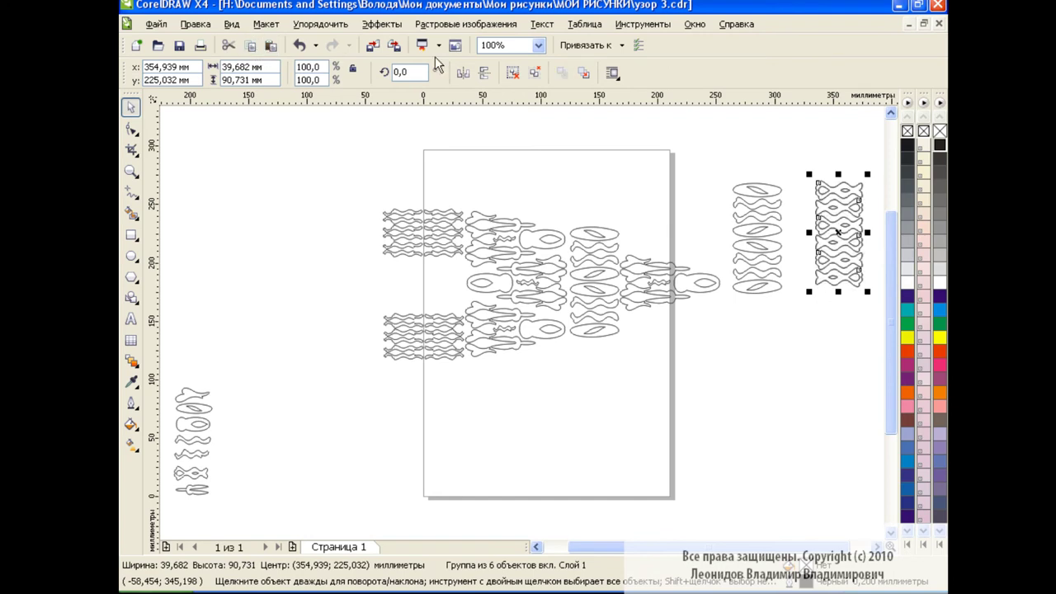
{"action": "type", "text": "9"}
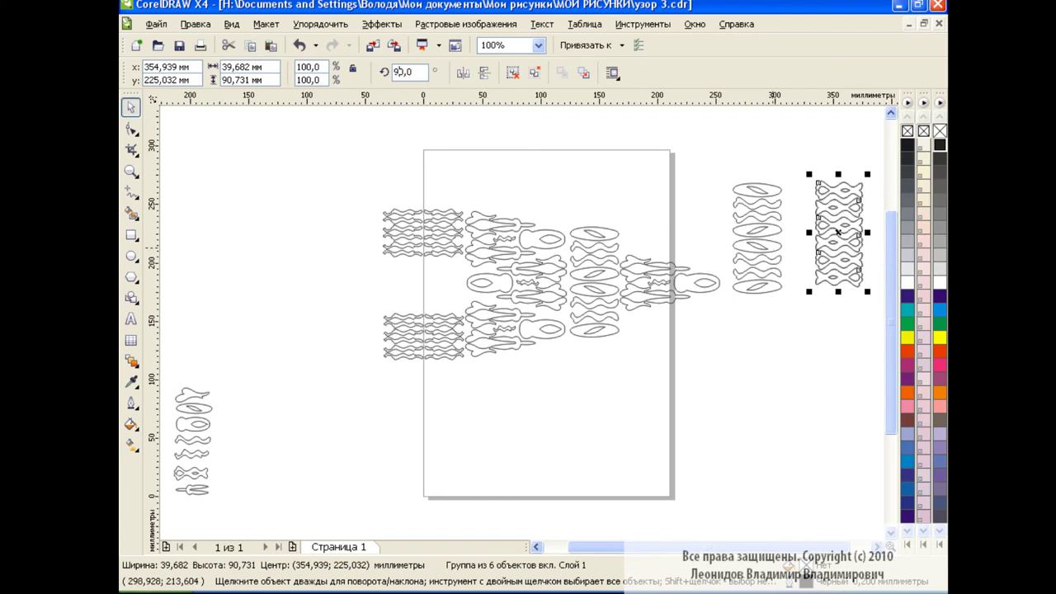
{"action": "key", "text": "Return"}
{"action": "left_click_drag", "start_coordinate": [839, 233], "coordinate": [412, 282]}
{"action": "left_click", "coordinate": [643, 388]}
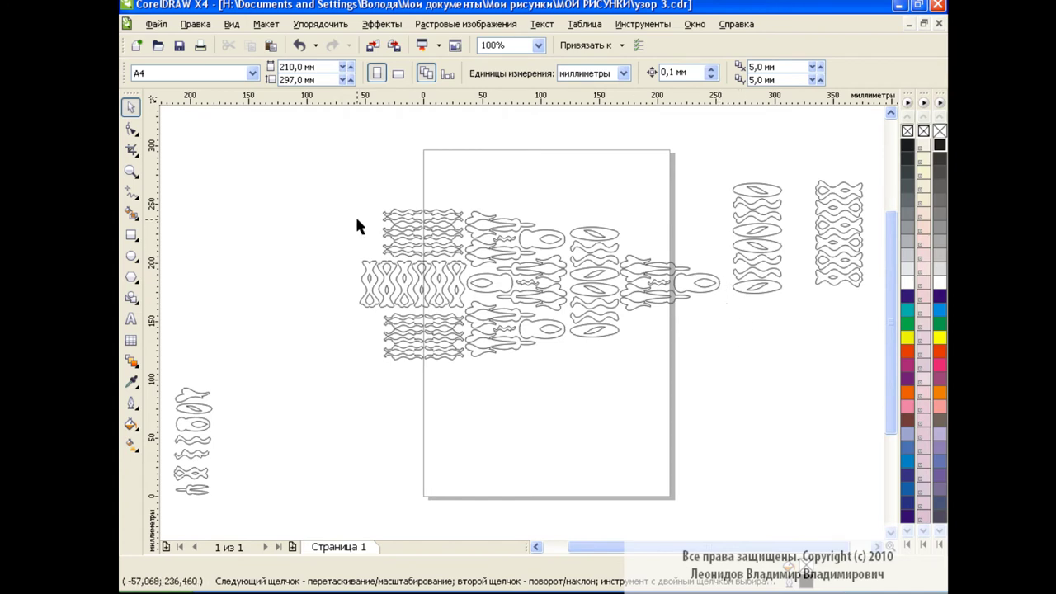
{"action": "left_click", "coordinate": [758, 249]}
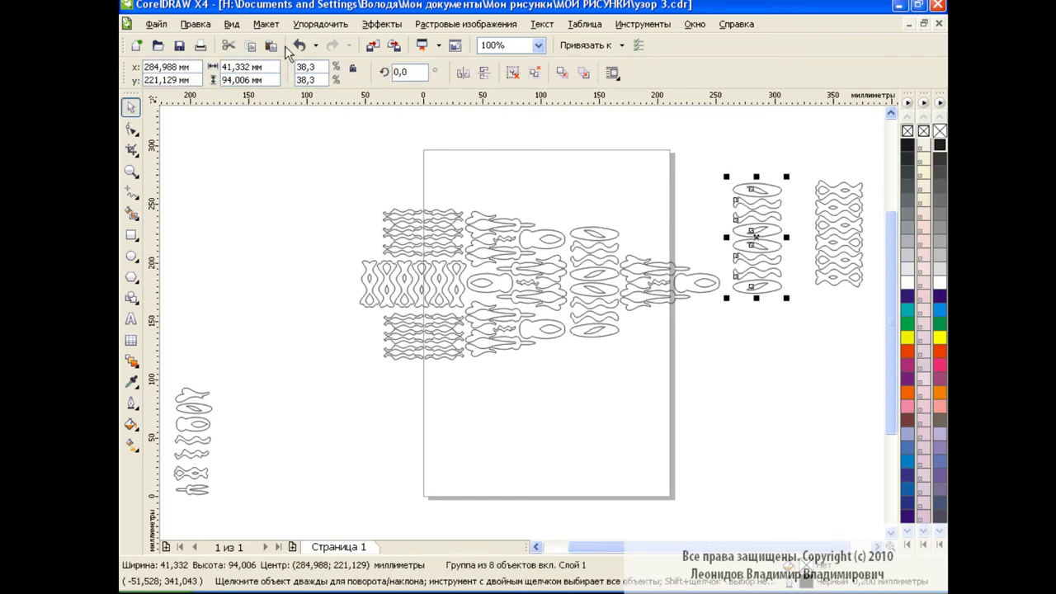
Step: Add an oval group copy at the band's left end and a wavy group copy scaled to 72.5%
{"action": "left_click_drag", "start_coordinate": [760, 240], "coordinate": [339, 283]}
{"action": "left_click", "coordinate": [583, 405]}
{"action": "left_click", "coordinate": [840, 235]}
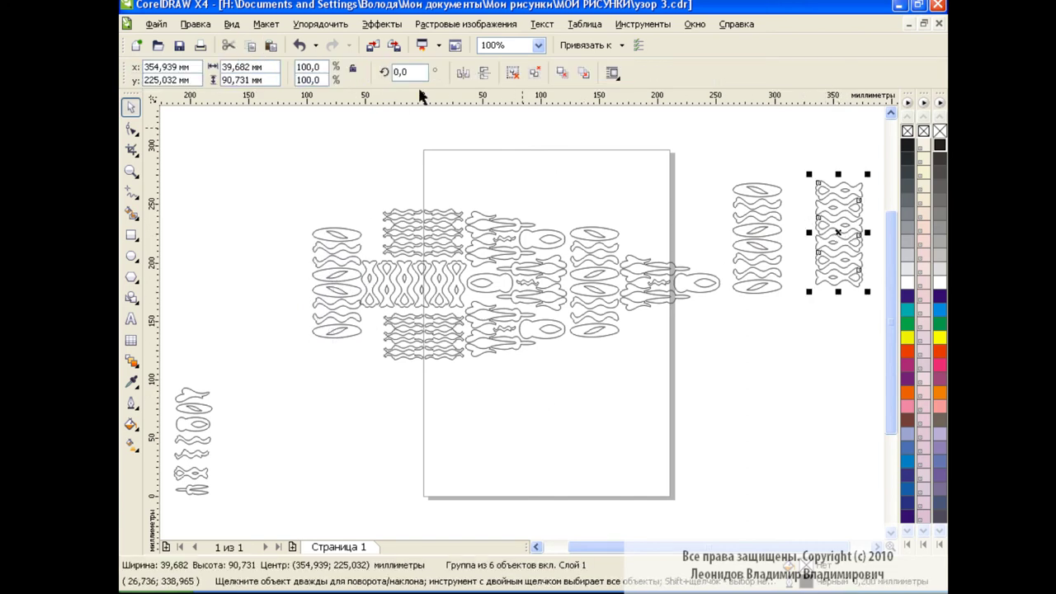
{"action": "left_click_drag", "start_coordinate": [838, 232], "coordinate": [280, 280]}
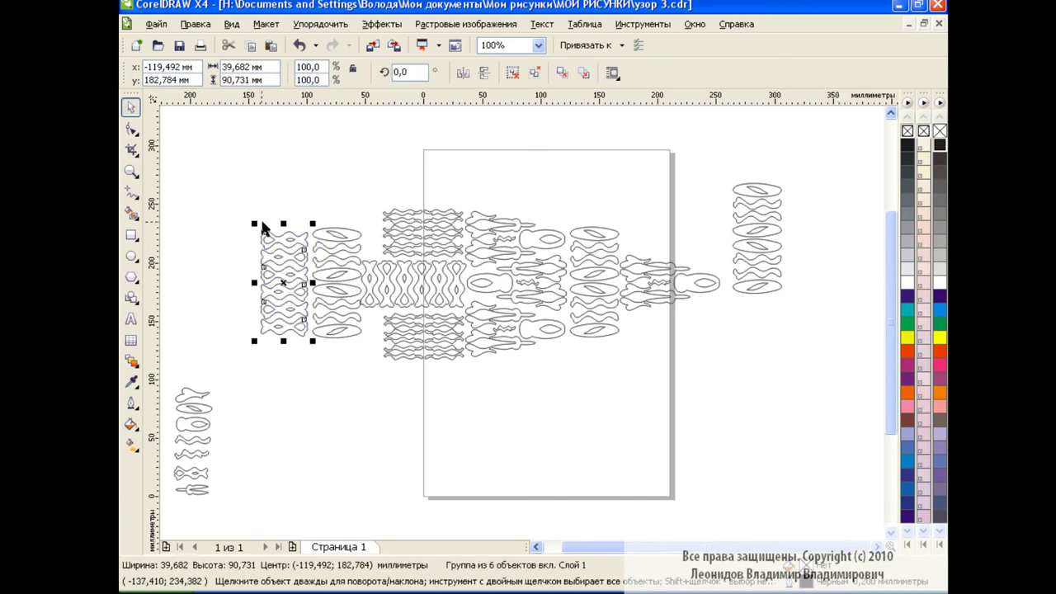
{"action": "left_click_drag", "start_coordinate": [251, 224], "coordinate": [292, 283]}
{"action": "left_click", "coordinate": [345, 370]}
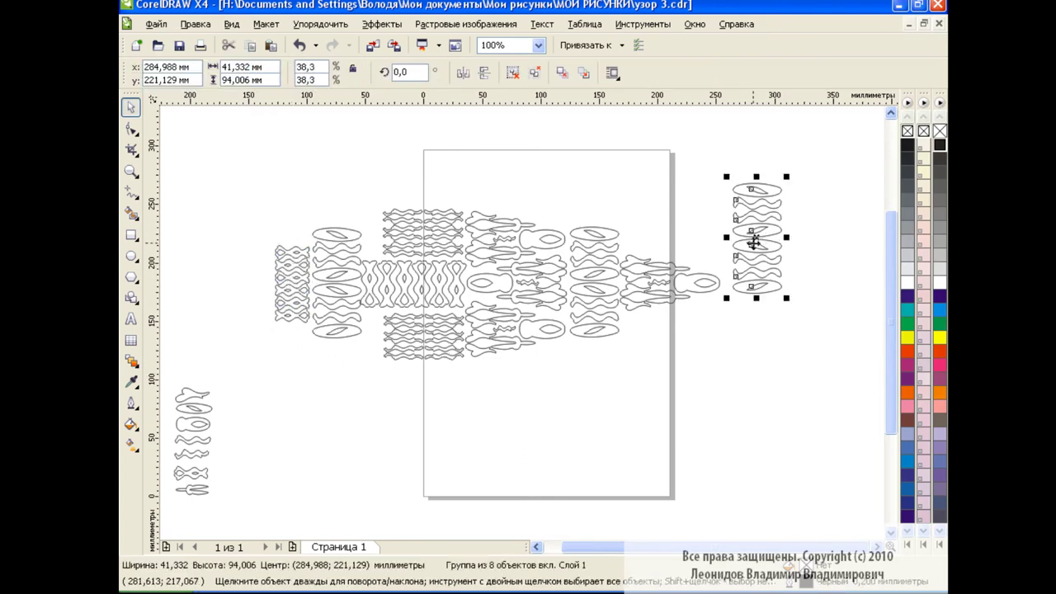
Step: Add another oval group copy at the far left and shift the whole arrangement right
{"action": "left_click_drag", "start_coordinate": [756, 236], "coordinate": [246, 282]}
{"action": "left_click", "coordinate": [581, 398]}
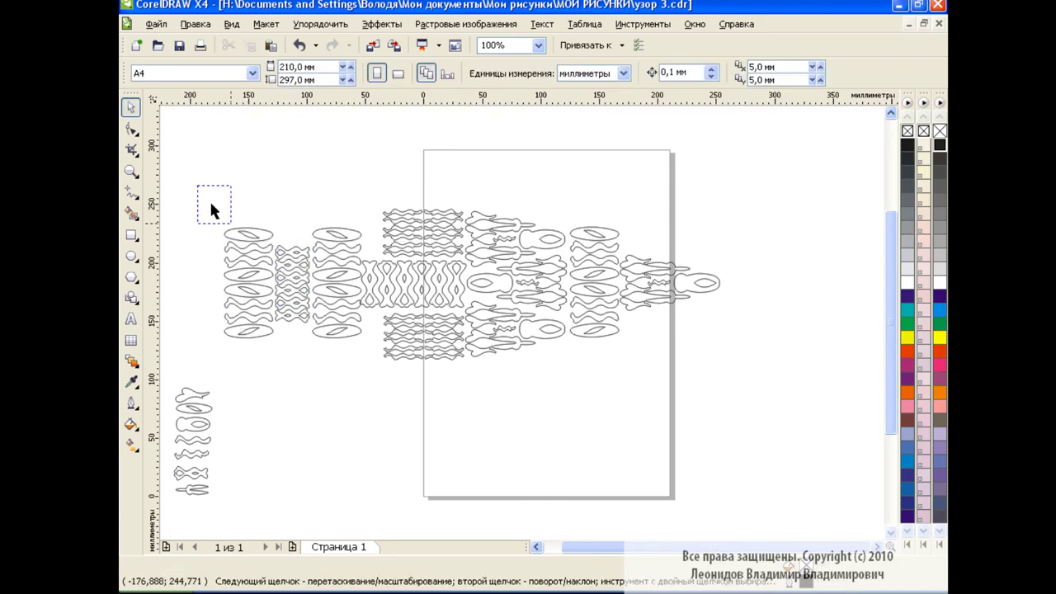
{"action": "left_click_drag", "start_coordinate": [211, 210], "coordinate": [746, 375]}
{"action": "left_click_drag", "start_coordinate": [495, 284], "coordinate": [647, 284]}
{"action": "left_click", "coordinate": [644, 425]}
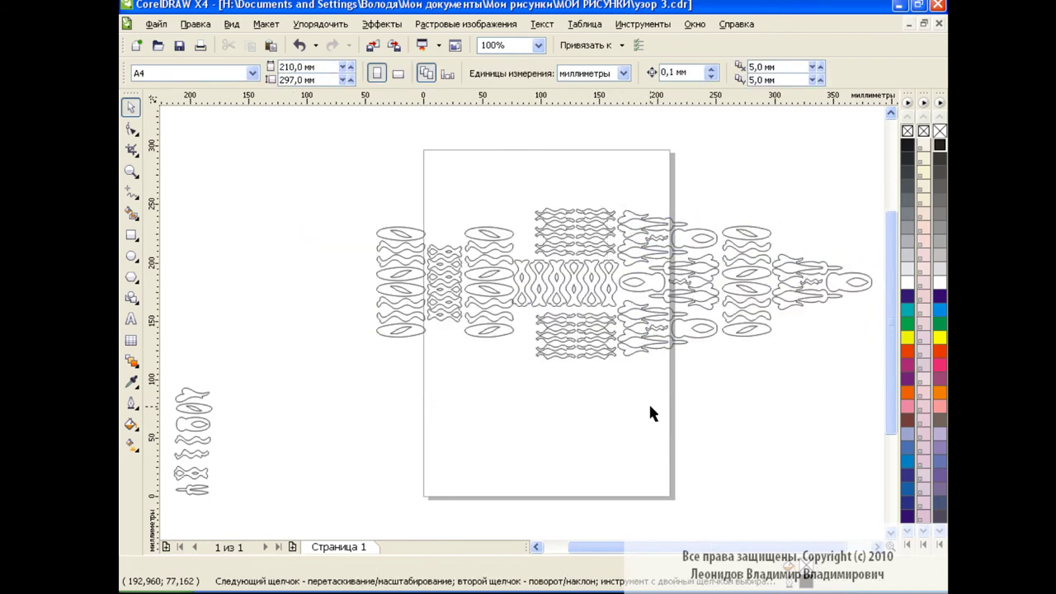
Step: Ungroup the fish group, copy its right tip mirrored both ways to the left end, and group all 12 pieces
{"action": "left_click", "coordinate": [817, 295]}
{"action": "left_click", "coordinate": [521, 73]}
{"action": "left_click", "coordinate": [821, 283]}
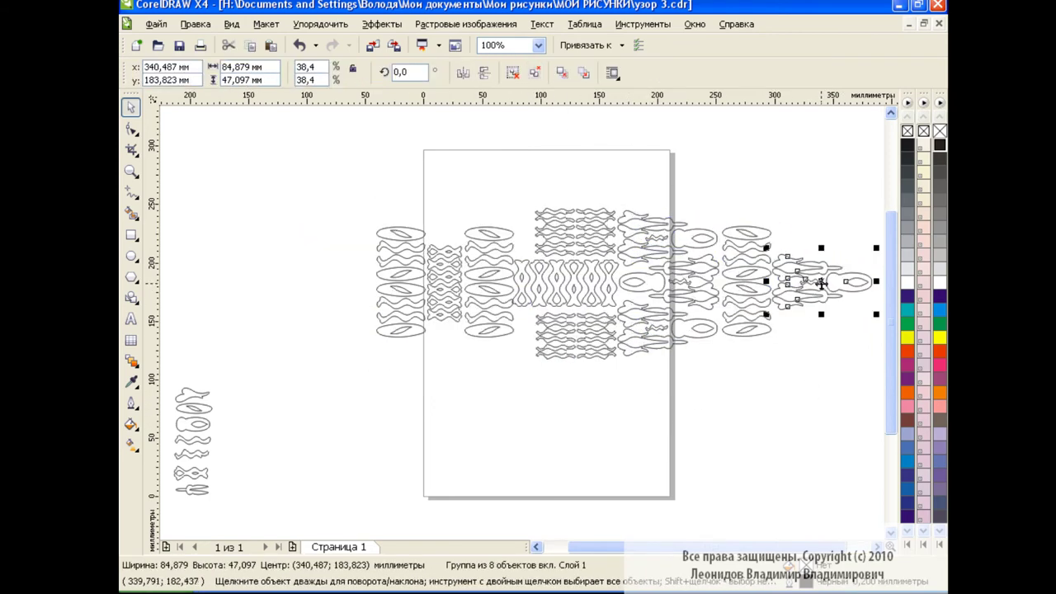
{"action": "left_click", "coordinate": [484, 73]}
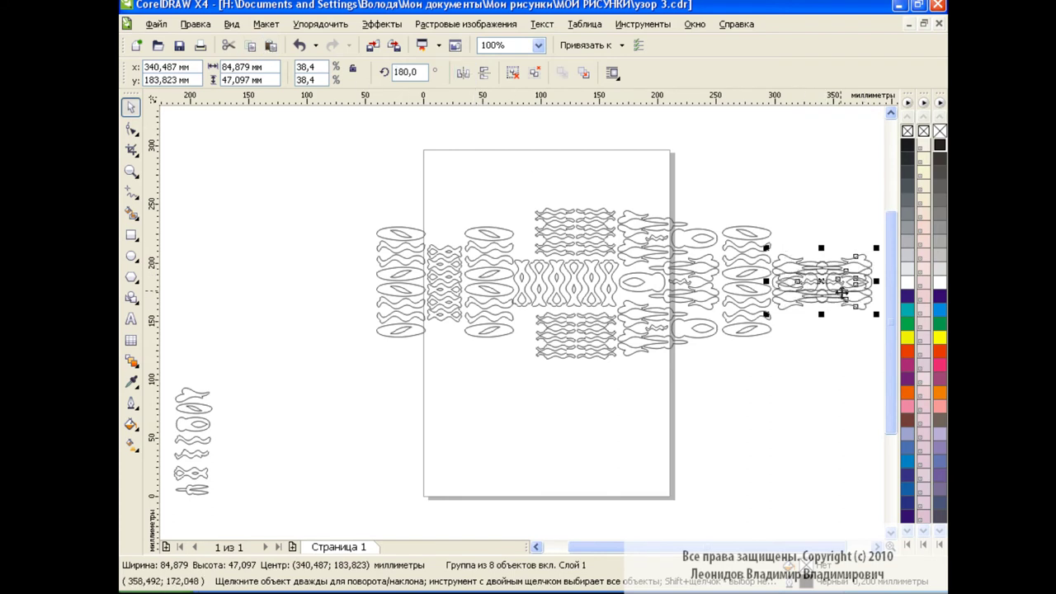
{"action": "left_click_drag", "start_coordinate": [834, 280], "coordinate": [330, 281]}
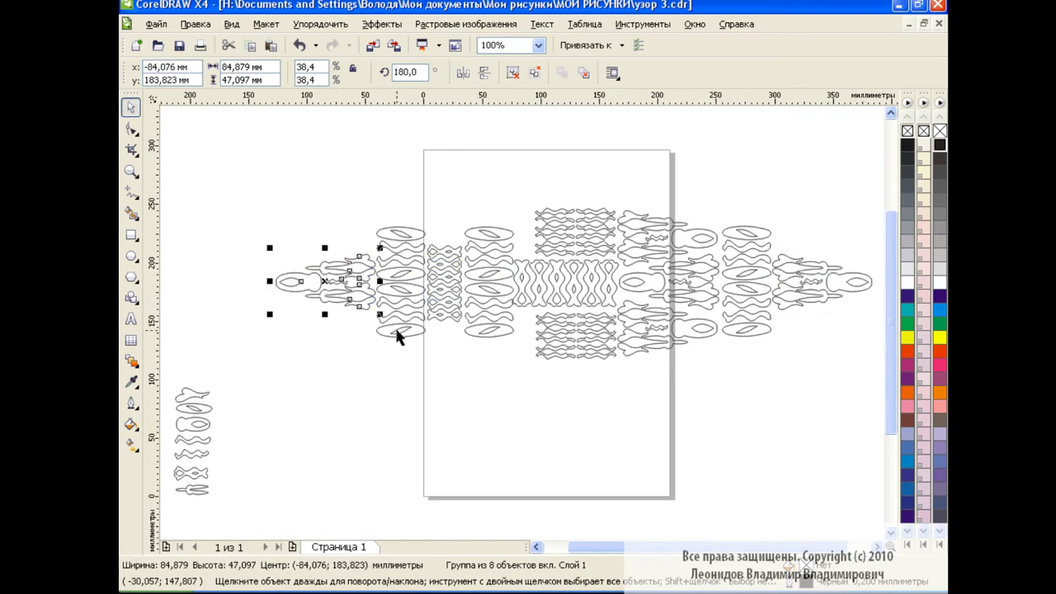
{"action": "left_click", "coordinate": [542, 404]}
{"action": "left_click_drag", "start_coordinate": [238, 162], "coordinate": [848, 382]}
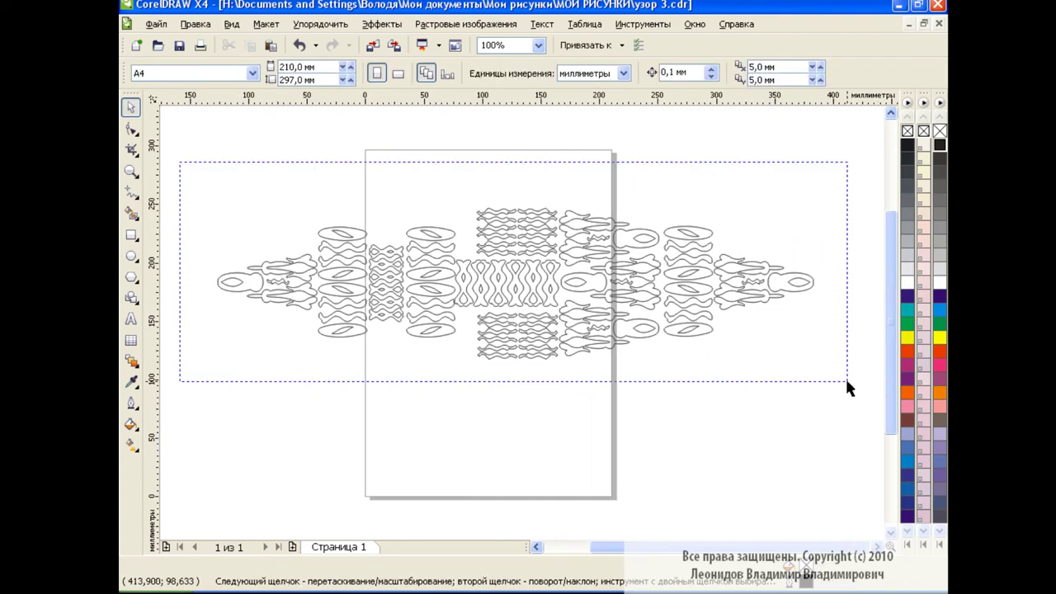
{"action": "left_click", "coordinate": [537, 74]}
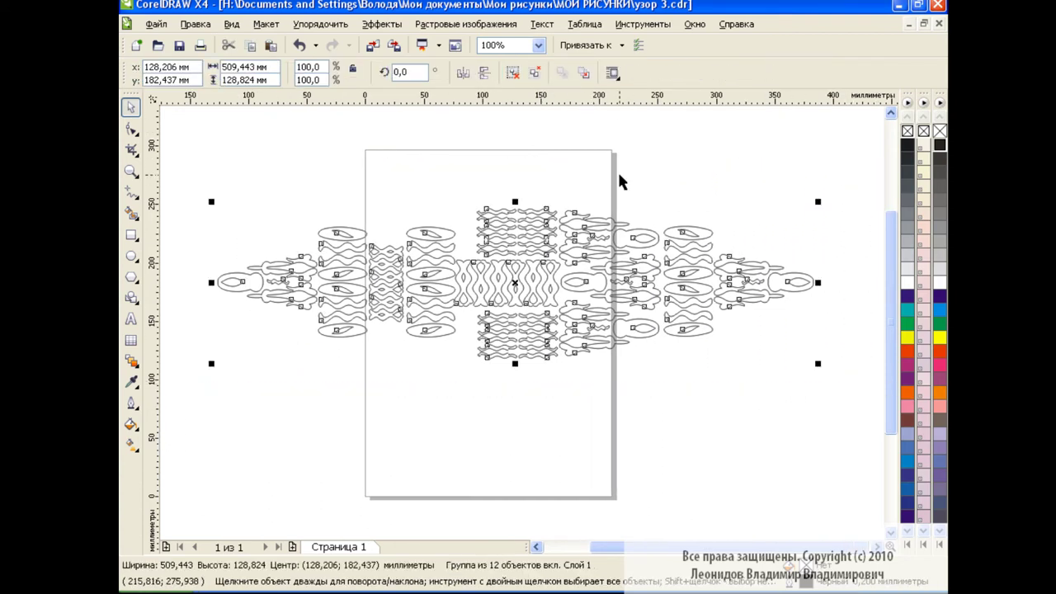
Step: Delete the seven leftover loose motifs at lower left
{"action": "left_click_drag", "start_coordinate": [636, 548], "coordinate": [591, 548]}
{"action": "left_click_drag", "start_coordinate": [215, 373], "coordinate": [303, 507]}
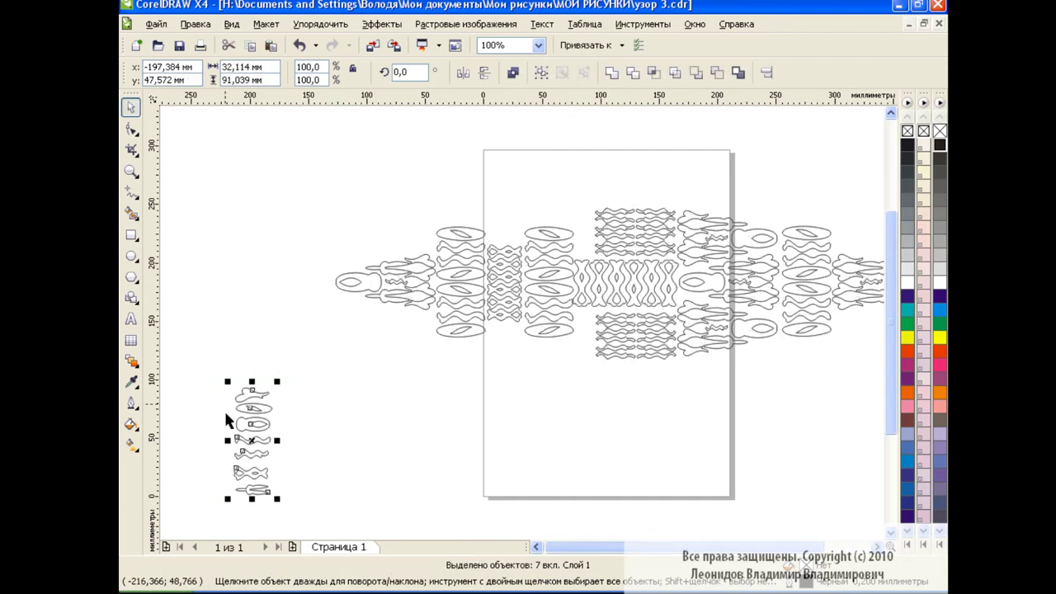
{"action": "key", "text": "Delete"}
Step: Squash the band group to 68.8% height and scale it to about 270.302 × 47.038 mm
{"action": "key", "text": "Tab"}
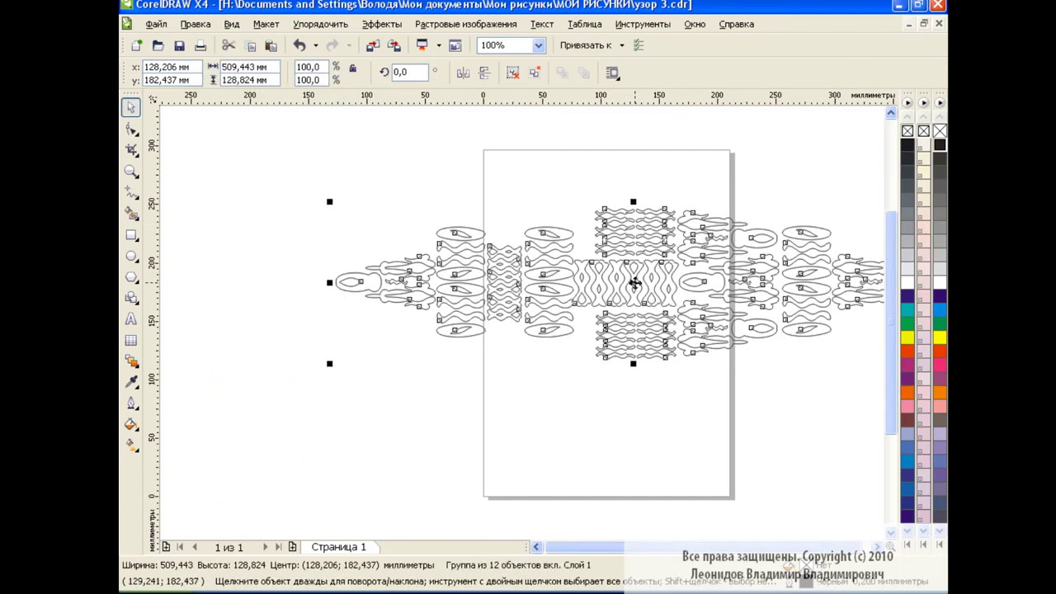
{"action": "left_click_drag", "start_coordinate": [634, 282], "coordinate": [544, 282]}
{"action": "left_click_drag", "start_coordinate": [542, 201], "coordinate": [542, 248]}
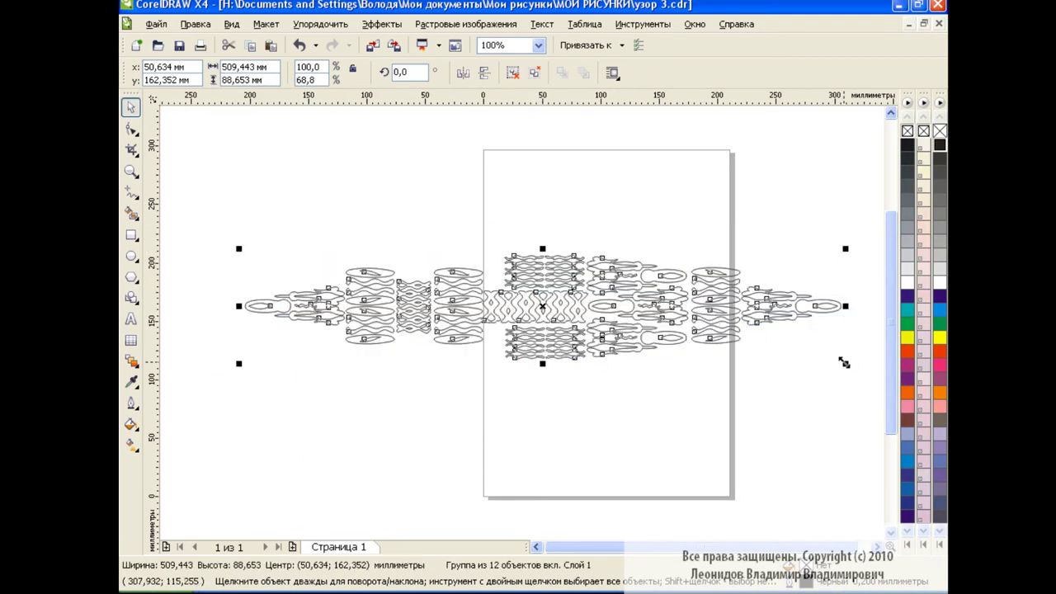
{"action": "left_click_drag", "start_coordinate": [843, 364], "coordinate": [566, 328]}
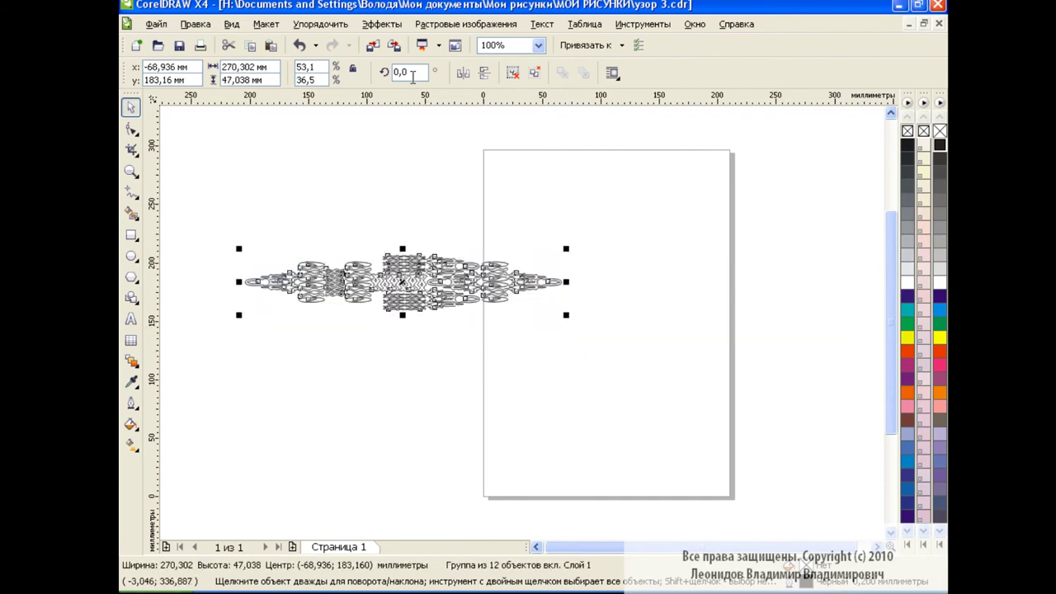
{"action": "left_click", "coordinate": [611, 246]}
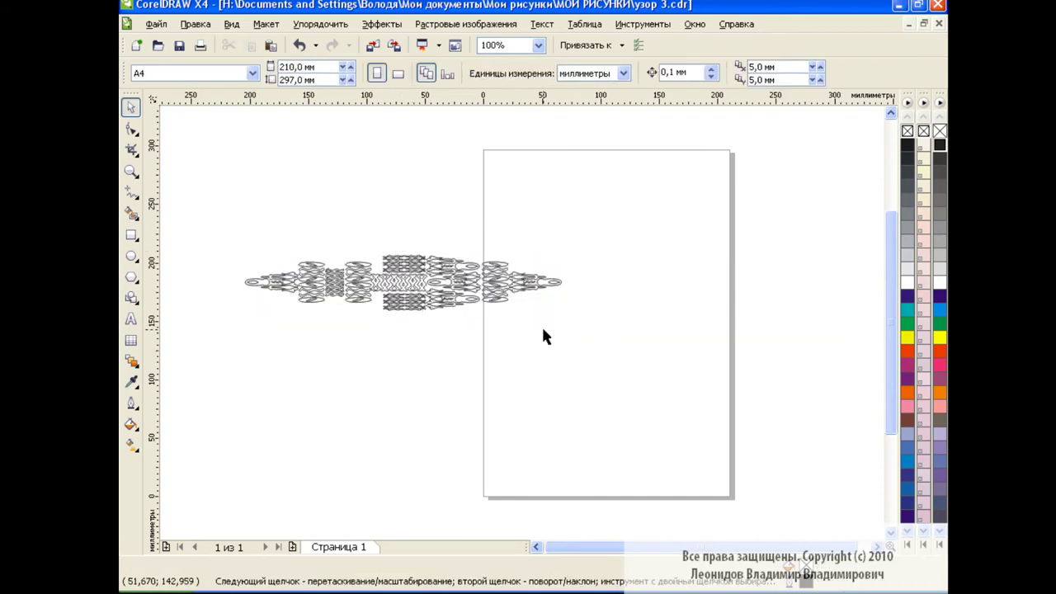
{"action": "left_click", "coordinate": [866, 545]}
Step: Make a copy of the ornament band rotated 90° to vertical, scaled down, raised and flipped upside down
{"action": "left_click", "coordinate": [366, 296]}
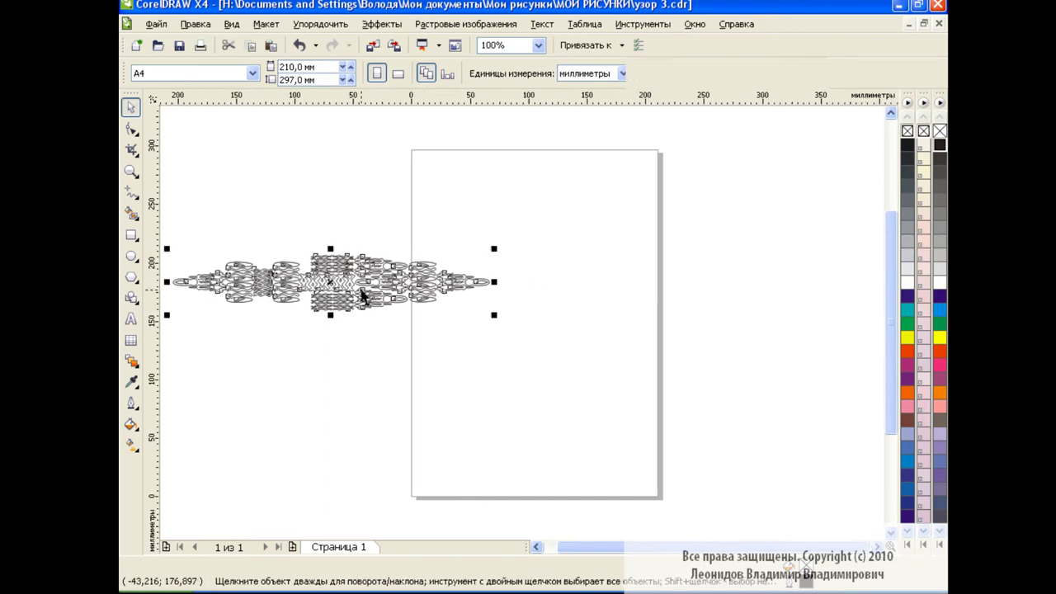
{"action": "left_click_drag", "start_coordinate": [335, 283], "coordinate": [562, 268]}
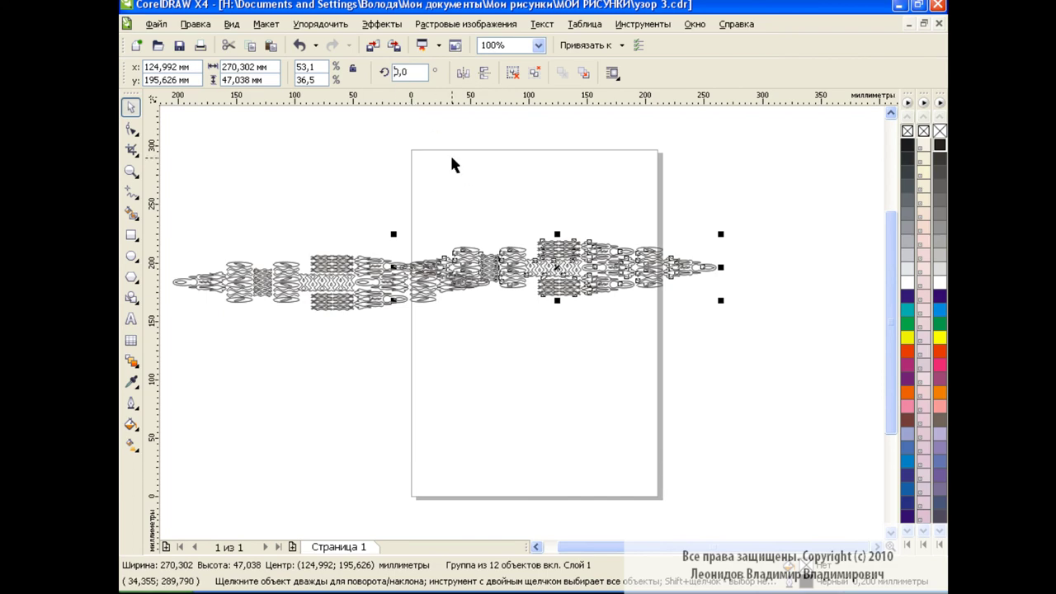
{"action": "type", "text": "90"}
{"action": "key", "text": "Return"}
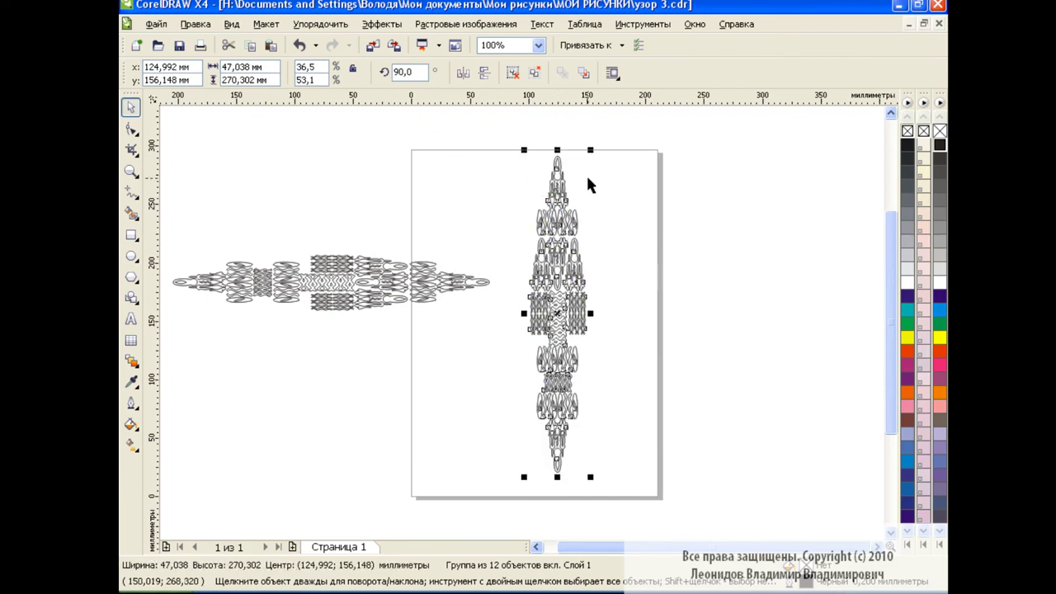
{"action": "left_click_drag", "start_coordinate": [590, 148], "coordinate": [564, 248]}
{"action": "left_click_drag", "start_coordinate": [548, 369], "coordinate": [541, 223]}
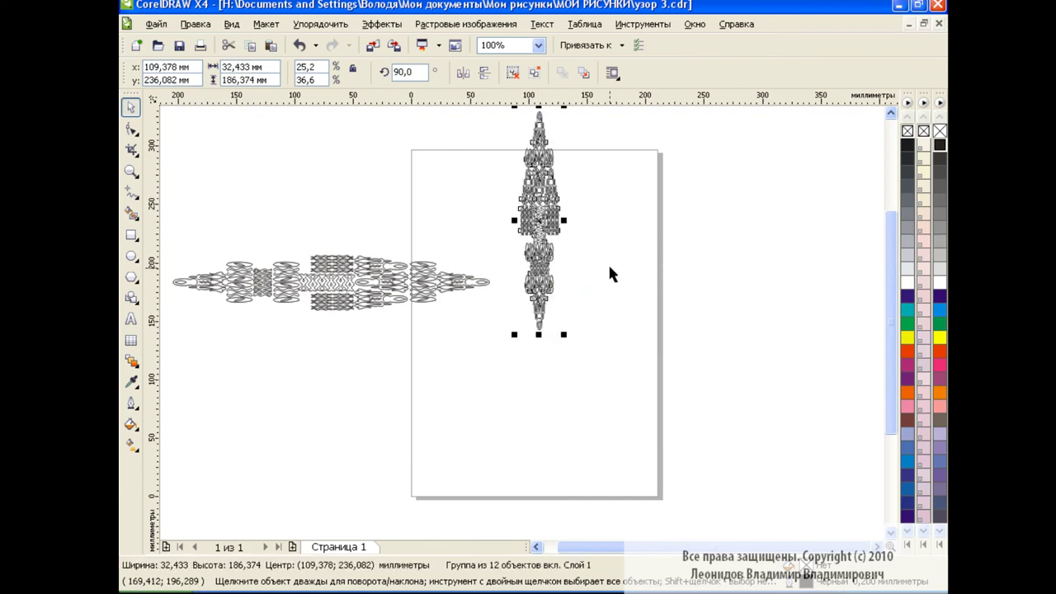
{"action": "left_click", "coordinate": [251, 45]}
{"action": "left_click", "coordinate": [270, 45]}
{"action": "left_click", "coordinate": [634, 270]}
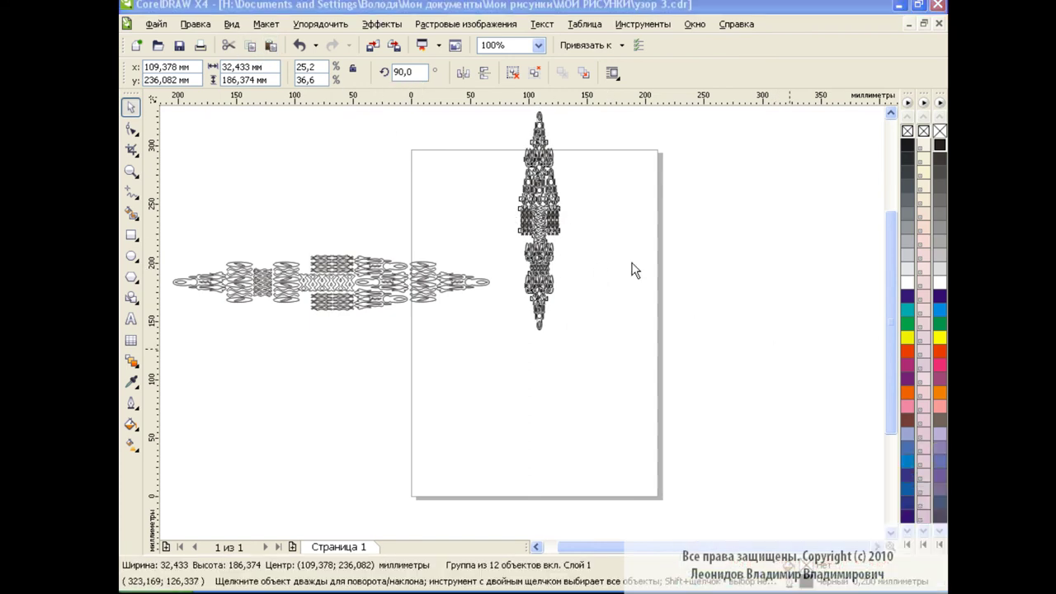
{"action": "left_click", "coordinate": [485, 73]}
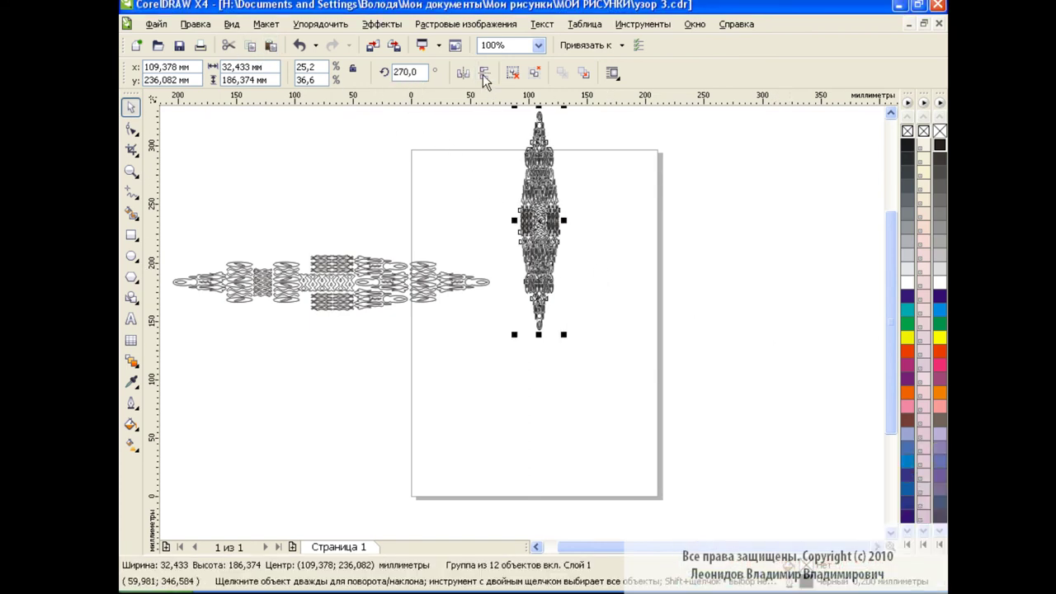
Step: Place a copy below the vertical ornament and group the two into one long band
{"action": "left_click_drag", "start_coordinate": [539, 220], "coordinate": [538, 439]}
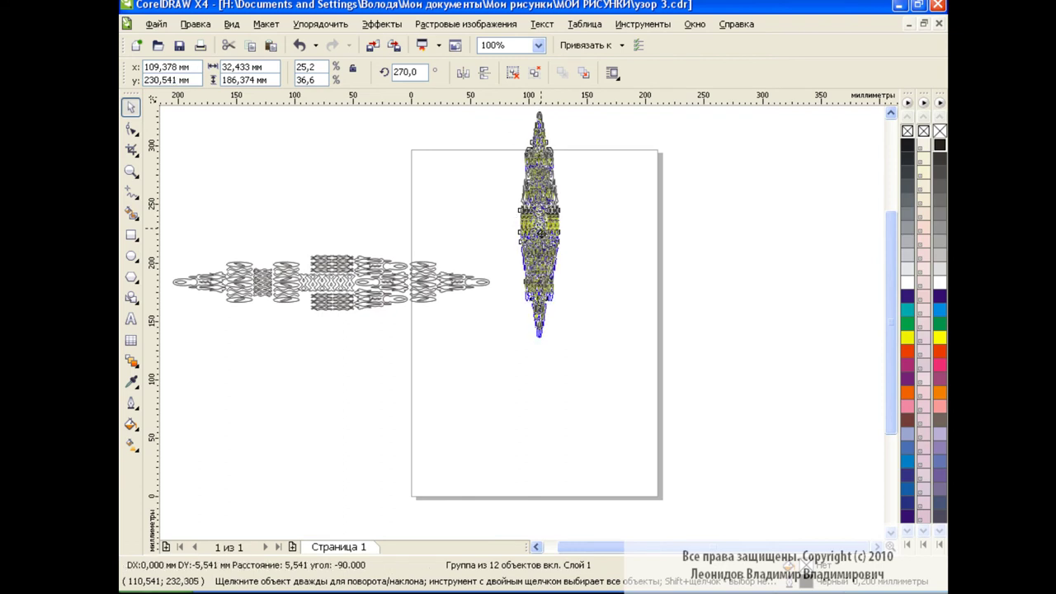
{"action": "left_click", "coordinate": [619, 355]}
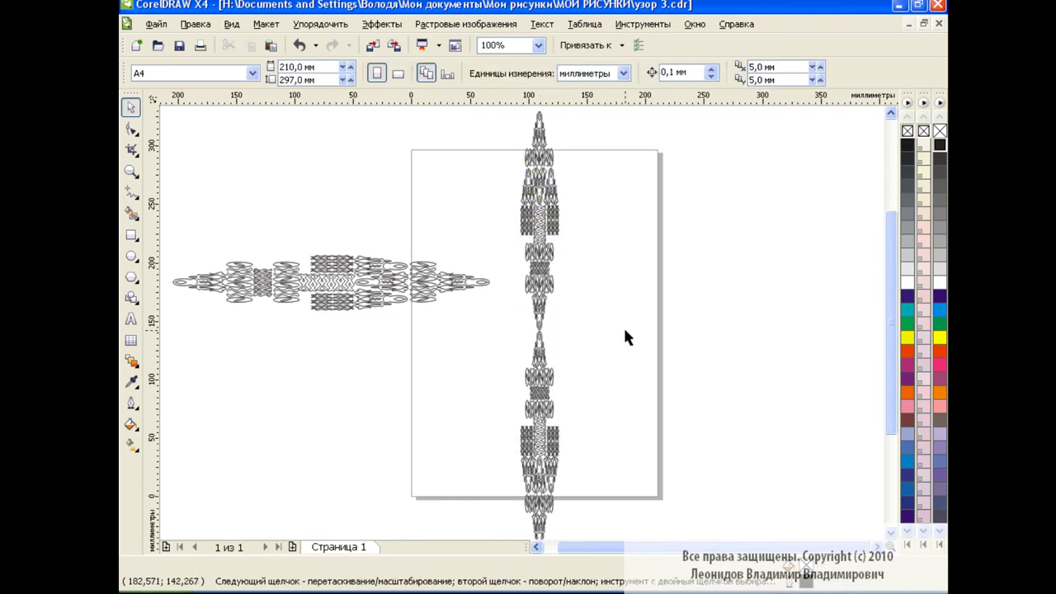
{"action": "left_click", "coordinate": [554, 241]}
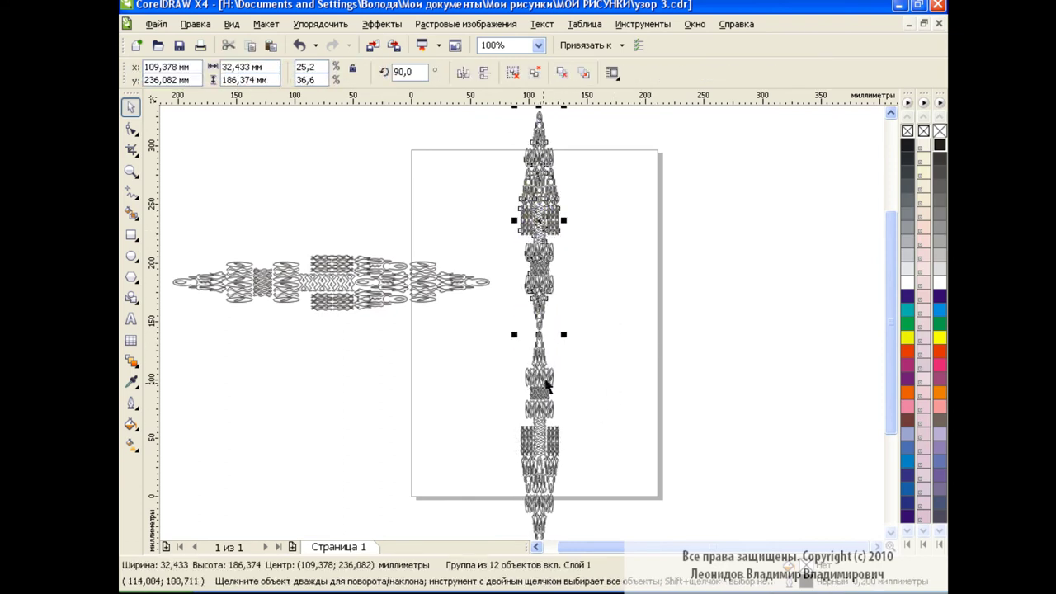
{"action": "left_click", "coordinate": [546, 384], "text": "shift"}
{"action": "left_click", "coordinate": [534, 73]}
Step: Delete the horizontal ornament and paste a duplicate of the long vertical band
{"action": "left_click", "coordinate": [415, 275]}
{"action": "key", "text": "Delete"}
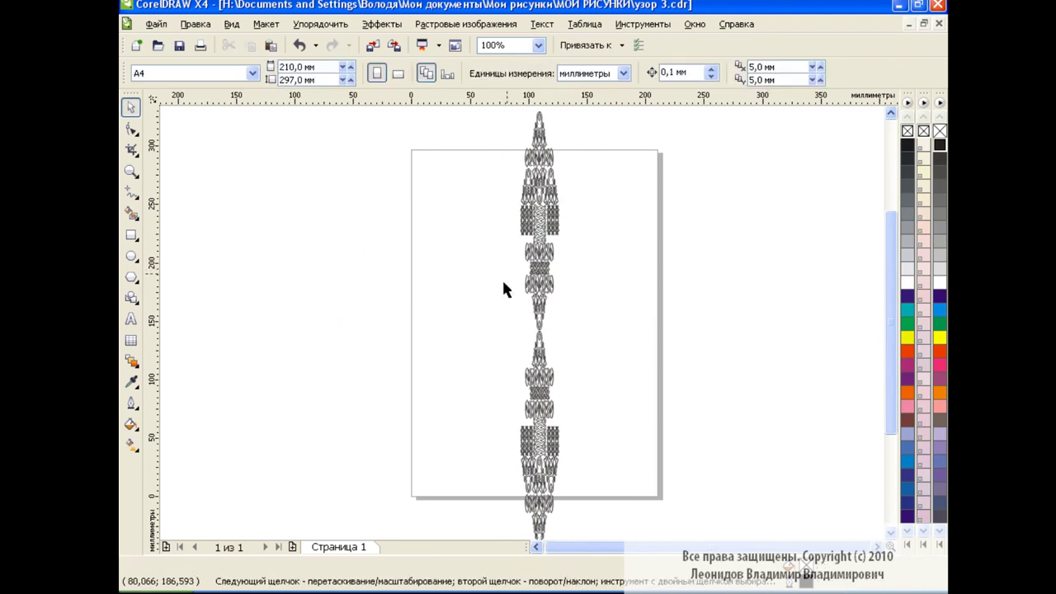
{"action": "left_click", "coordinate": [536, 285]}
{"action": "left_click", "coordinate": [270, 46]}
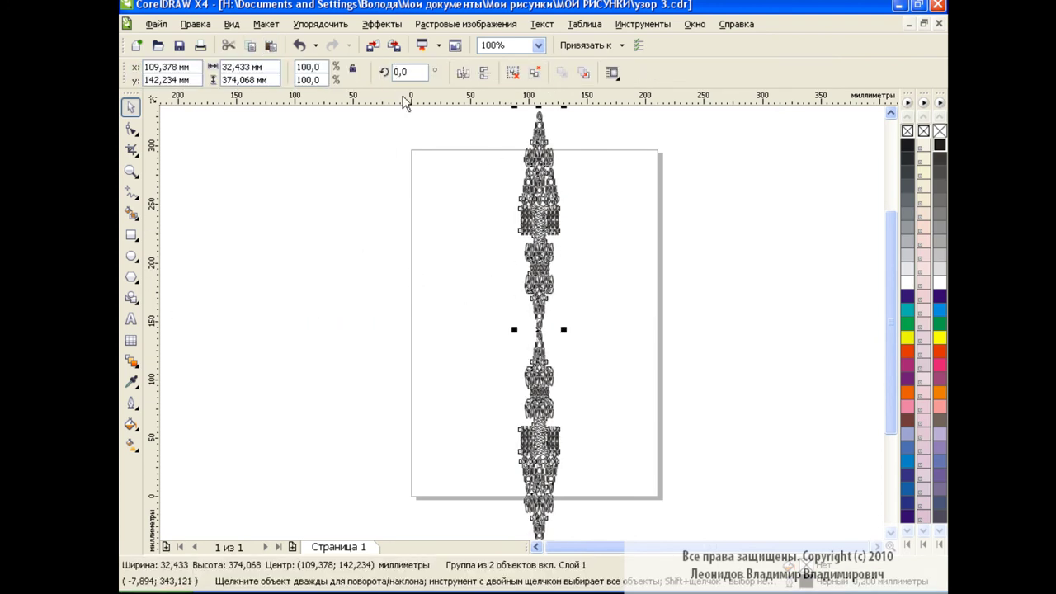
Step: Paste band copies rotated by 90°, 30° and 60° around the shared centre
{"action": "type", "text": "90"}
{"action": "key", "text": "Return"}
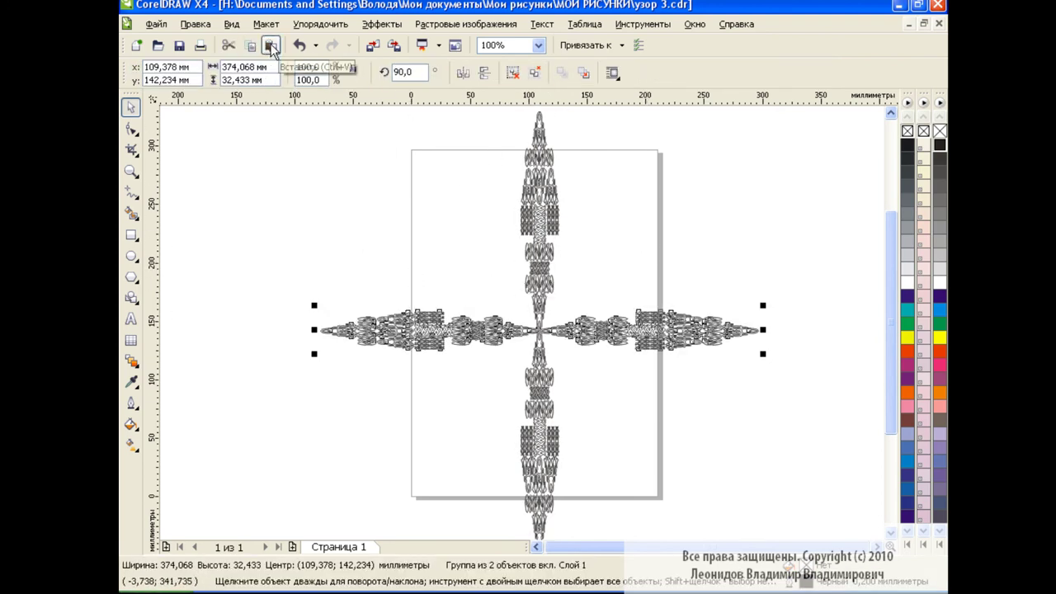
{"action": "left_click", "coordinate": [271, 46]}
{"action": "type", "text": "30"}
{"action": "key", "text": "Return"}
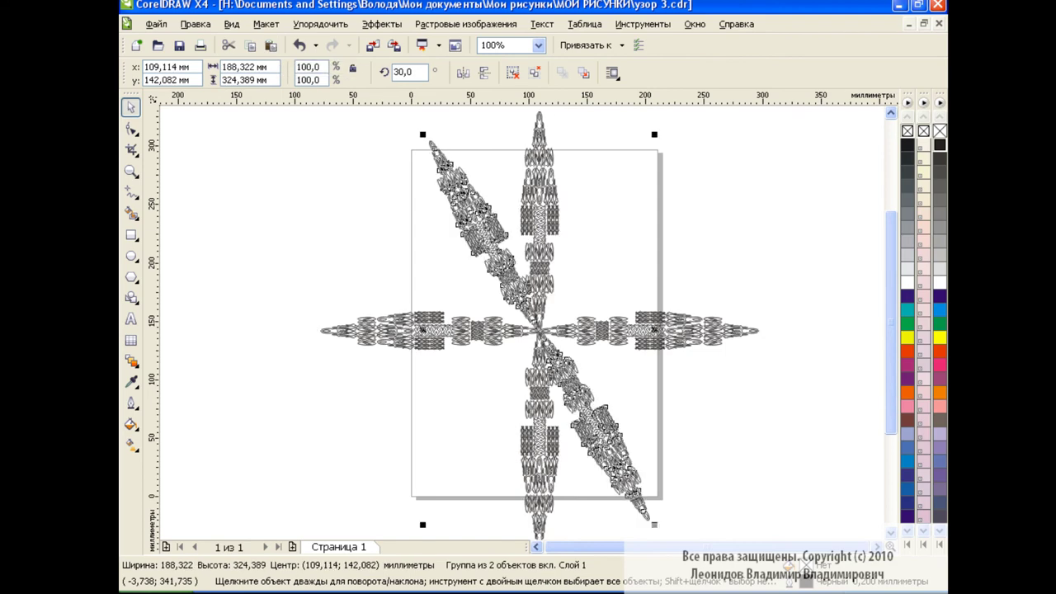
{"action": "left_click", "coordinate": [270, 46]}
{"action": "type", "text": "60"}
{"action": "key", "text": "Return"}
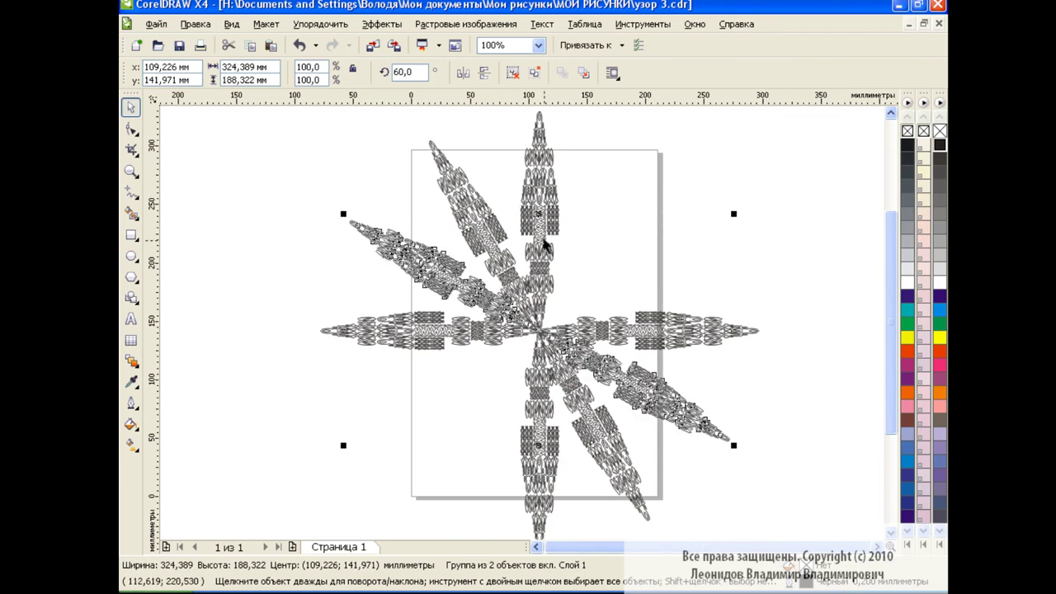
Step: Duplicate the 30° and 60° arms, mirror them horizontally, and marquee-select all six bands
{"action": "left_click", "coordinate": [629, 235]}
{"action": "left_click", "coordinate": [506, 255]}
{"action": "left_click", "coordinate": [433, 264], "text": "shift"}
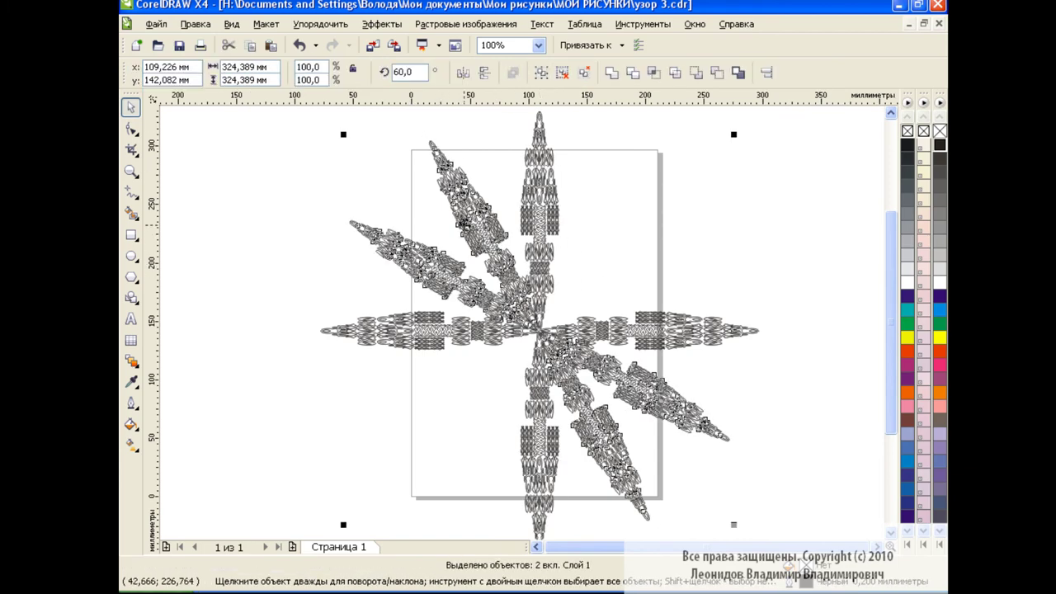
{"action": "left_click", "coordinate": [251, 45]}
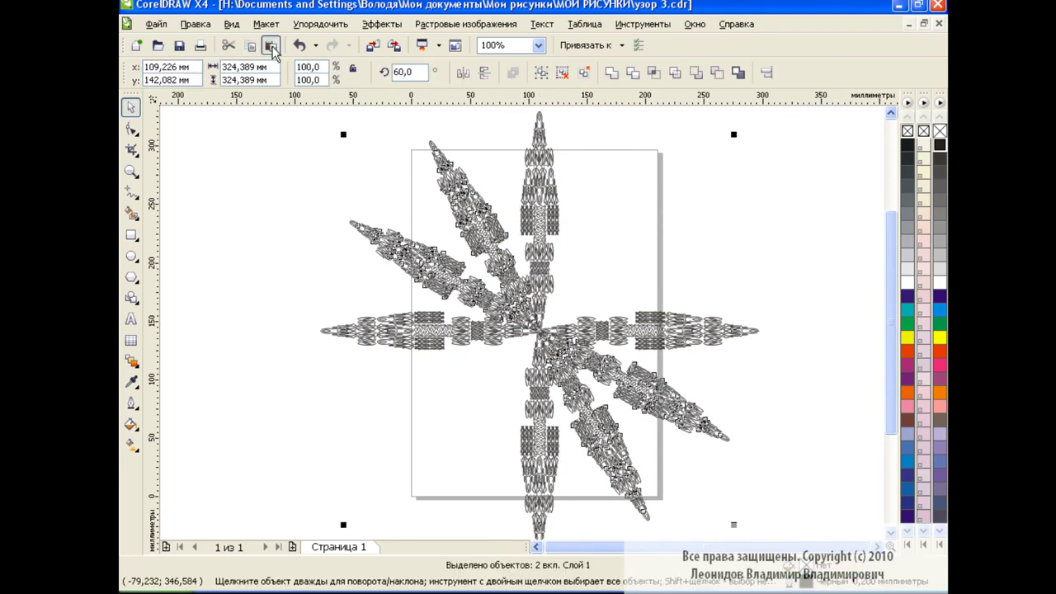
{"action": "left_click", "coordinate": [463, 73]}
{"action": "left_click", "coordinate": [784, 246]}
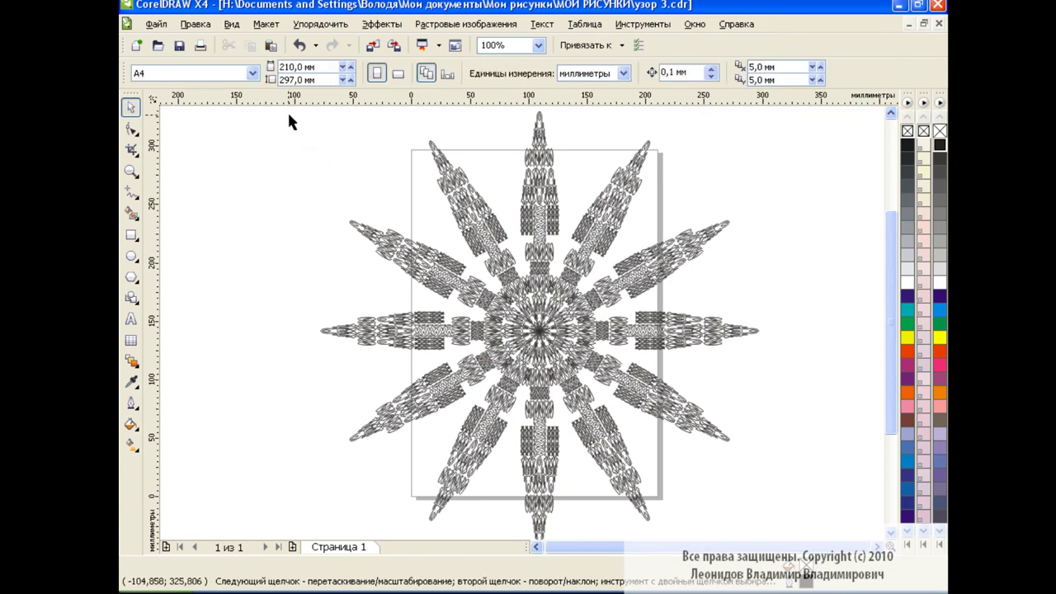
{"action": "mouse_move", "coordinate": [289, 121]}
{"action": "left_mouse_down"}
{"action": "mouse_move", "coordinate": [722, 474]}
{"action": "mouse_move", "coordinate": [800, 512]}
{"action": "left_mouse_up"}
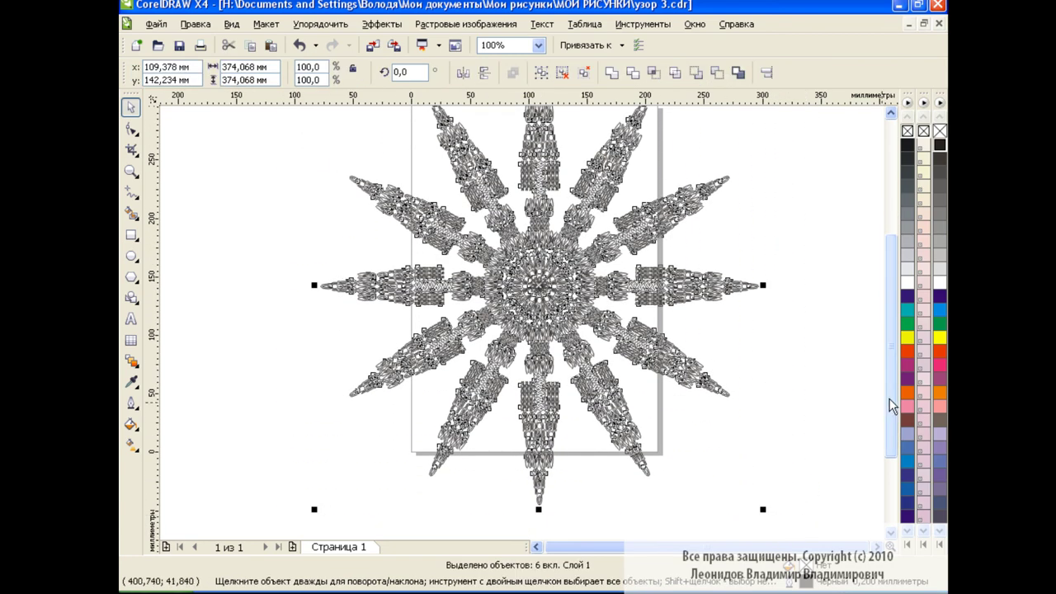
Step: Group the six star bands, scale the group by a corner handle and centre it over the page
{"action": "scroll", "coordinate": [891, 406], "scroll_direction": "up", "scroll_amount": 2}
{"action": "left_click", "coordinate": [540, 73]}
{"action": "mouse_move", "coordinate": [763, 141]}
{"action": "left_mouse_down"}
{"action": "mouse_move", "coordinate": [745, 195]}
{"action": "mouse_move", "coordinate": [666, 231]}
{"action": "left_mouse_up"}
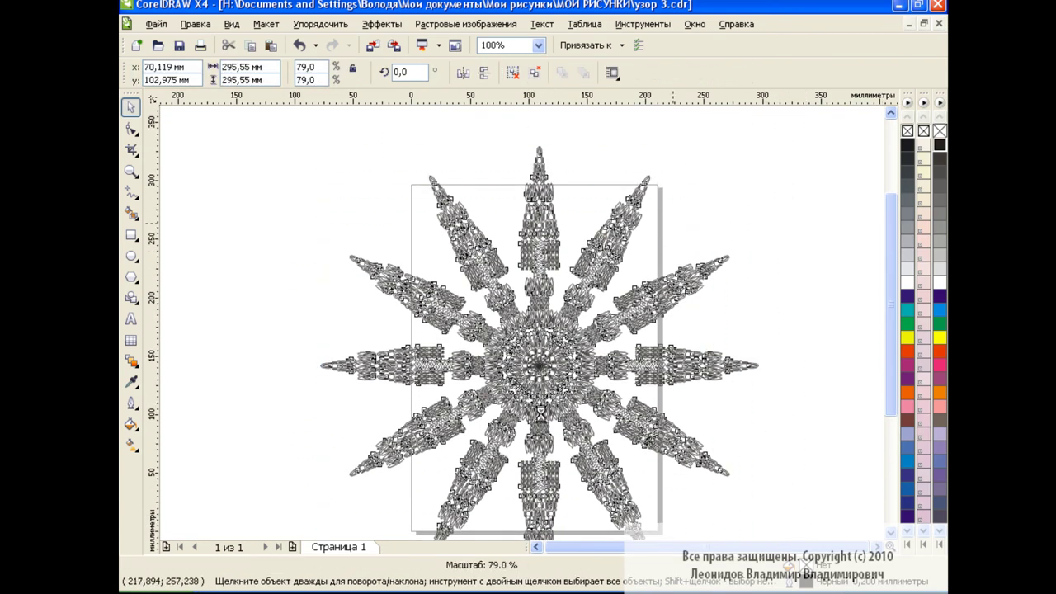
{"action": "left_click_drag", "start_coordinate": [495, 380], "coordinate": [536, 310]}
{"action": "left_click", "coordinate": [741, 295]}
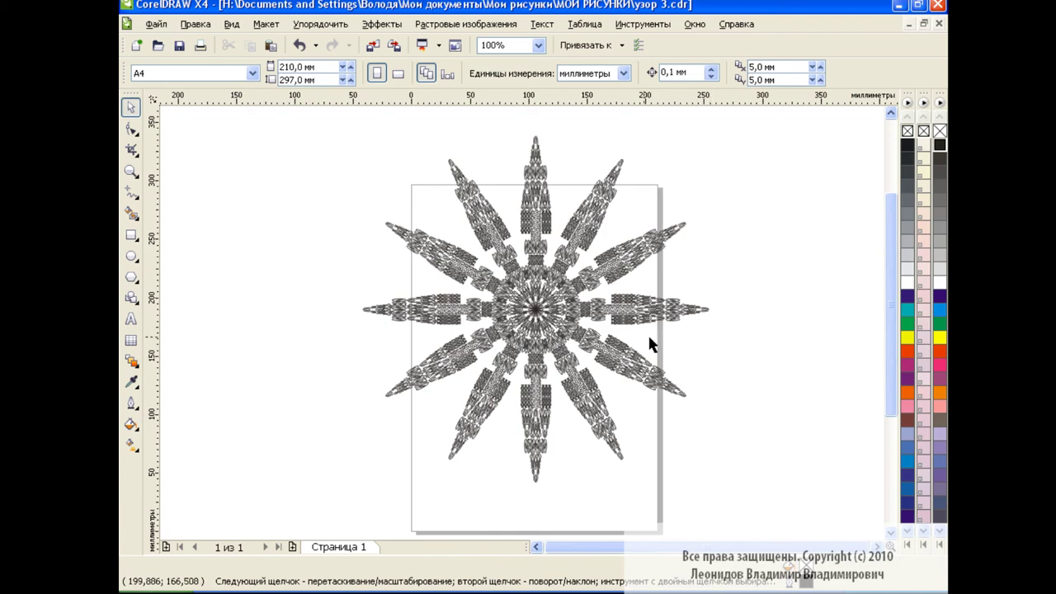
Step: Move the star left of the page, shrink it to about 62%, and raise it slightly
{"action": "left_click_drag", "start_coordinate": [607, 334], "coordinate": [409, 337]}
{"action": "left_click_drag", "start_coordinate": [516, 133], "coordinate": [441, 207]}
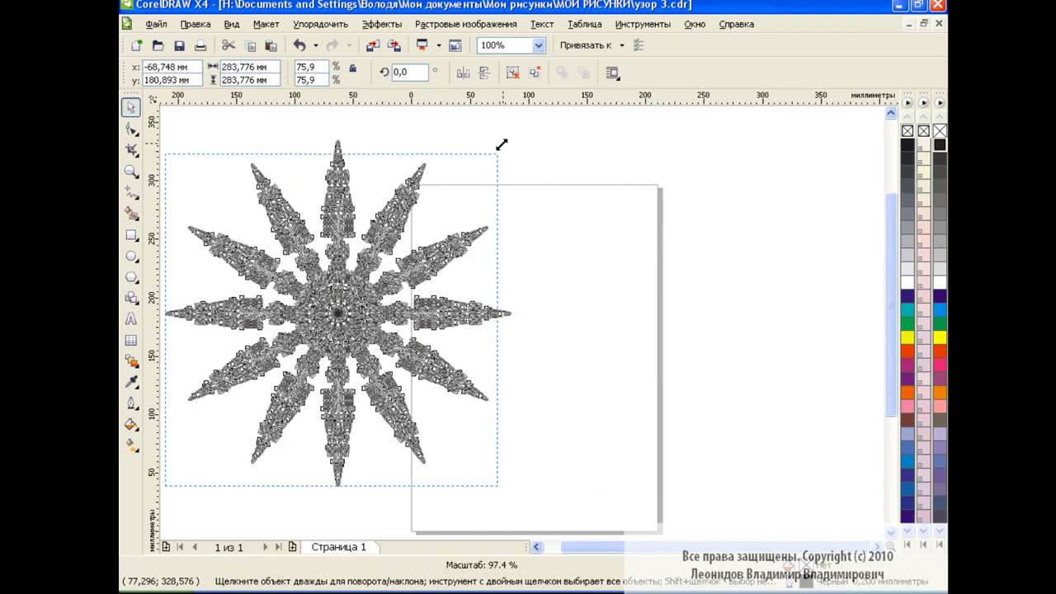
{"action": "left_click_drag", "start_coordinate": [298, 348], "coordinate": [302, 294]}
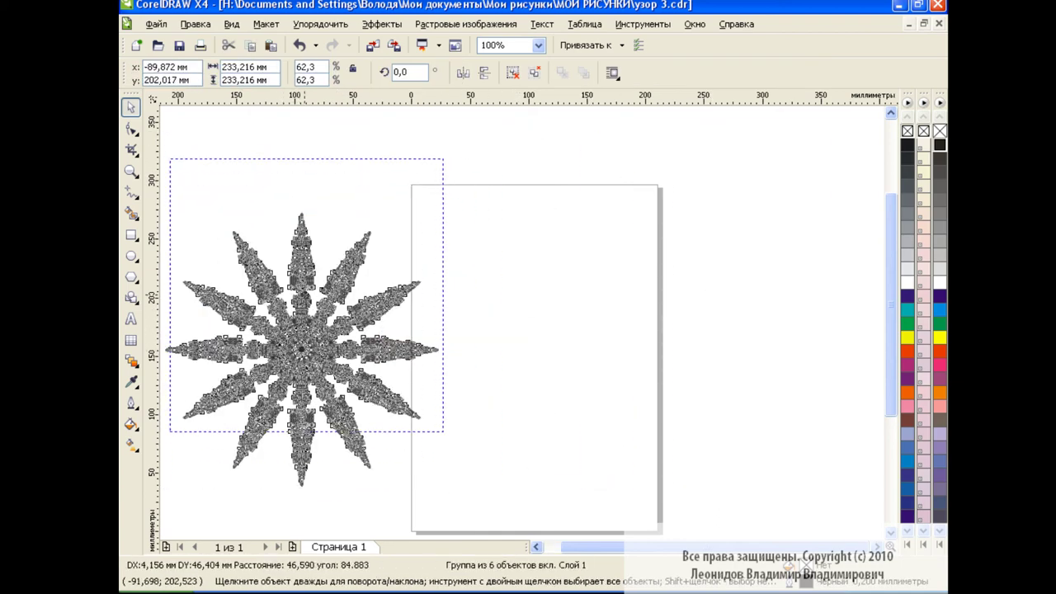
{"action": "left_click", "coordinate": [585, 292]}
{"action": "key", "text": "F6"}
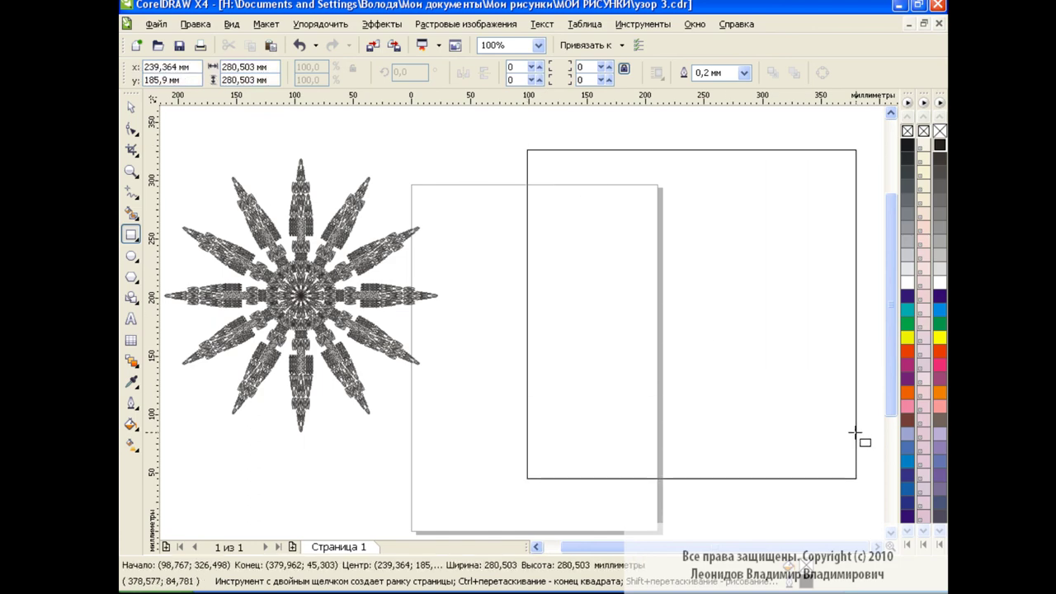
Step: Draw a large square right of the page and fill it black
{"action": "left_click_drag", "start_coordinate": [527, 149], "coordinate": [875, 498]}
{"action": "left_click", "coordinate": [940, 145]}
{"action": "key", "text": "space"}
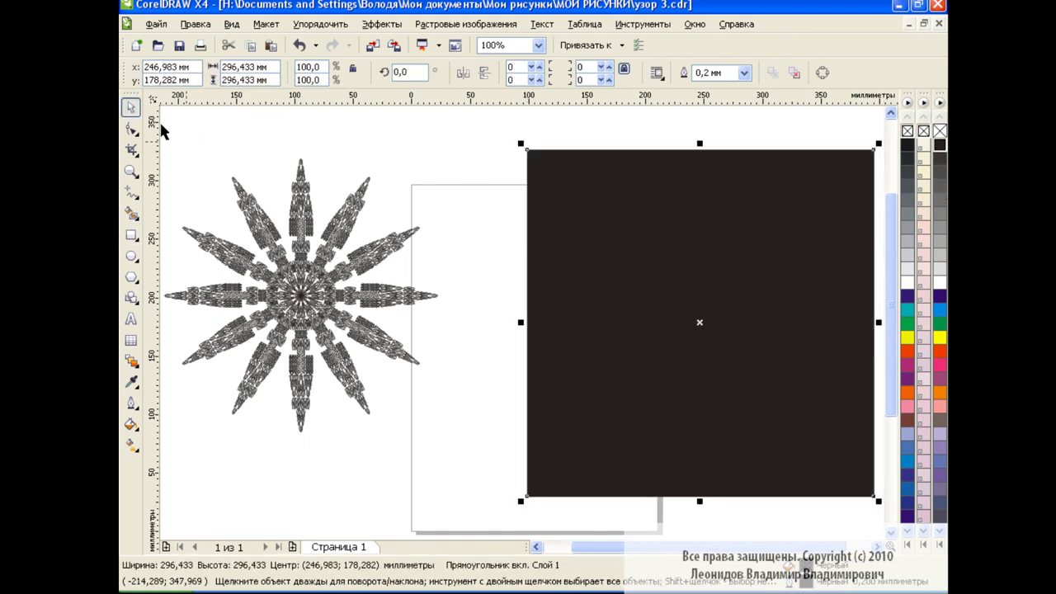
Step: Copy the grey star onto the black square and colour the copy white
{"action": "left_click", "coordinate": [340, 259]}
{"action": "left_click", "coordinate": [256, 45]}
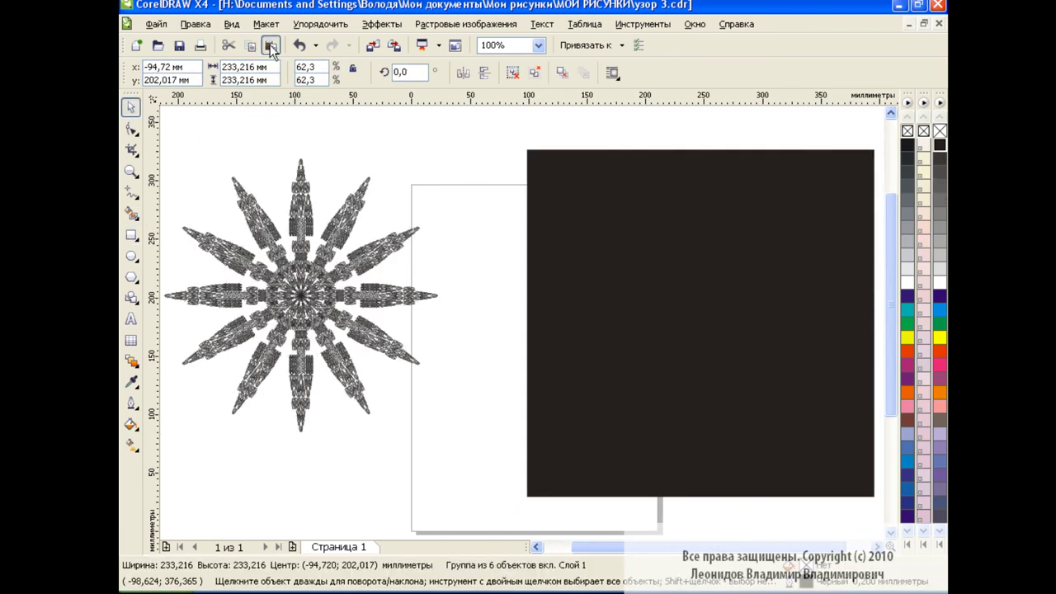
{"action": "left_click", "coordinate": [272, 44]}
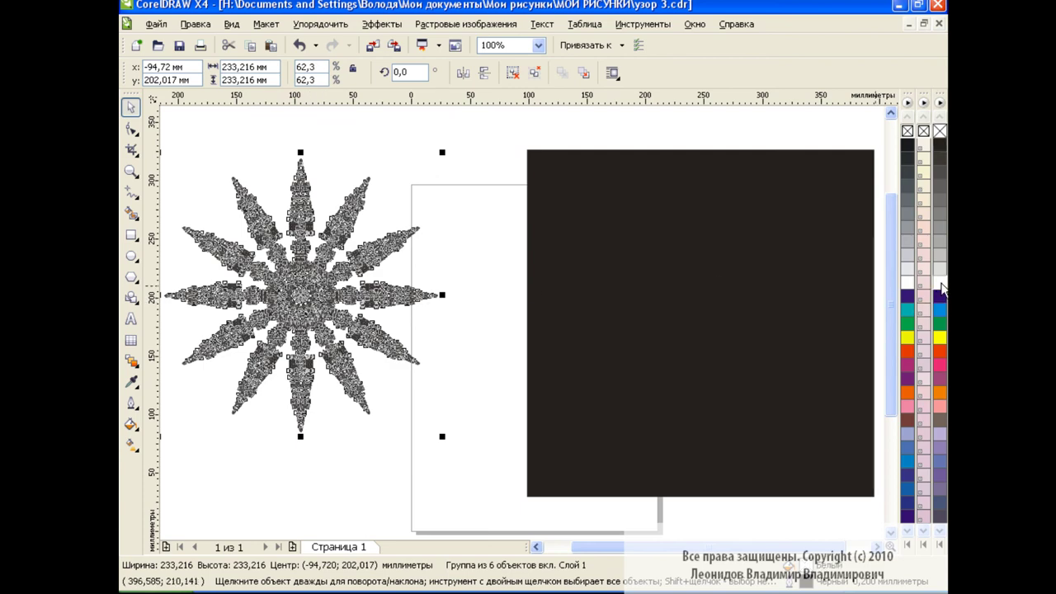
{"action": "left_click_drag", "start_coordinate": [298, 295], "coordinate": [688, 313]}
{"action": "left_click", "coordinate": [473, 234]}
Step: Move the grey star onto the page, enlarge it past 310 mm, and nudge it up-left
{"action": "left_click", "coordinate": [396, 286]}
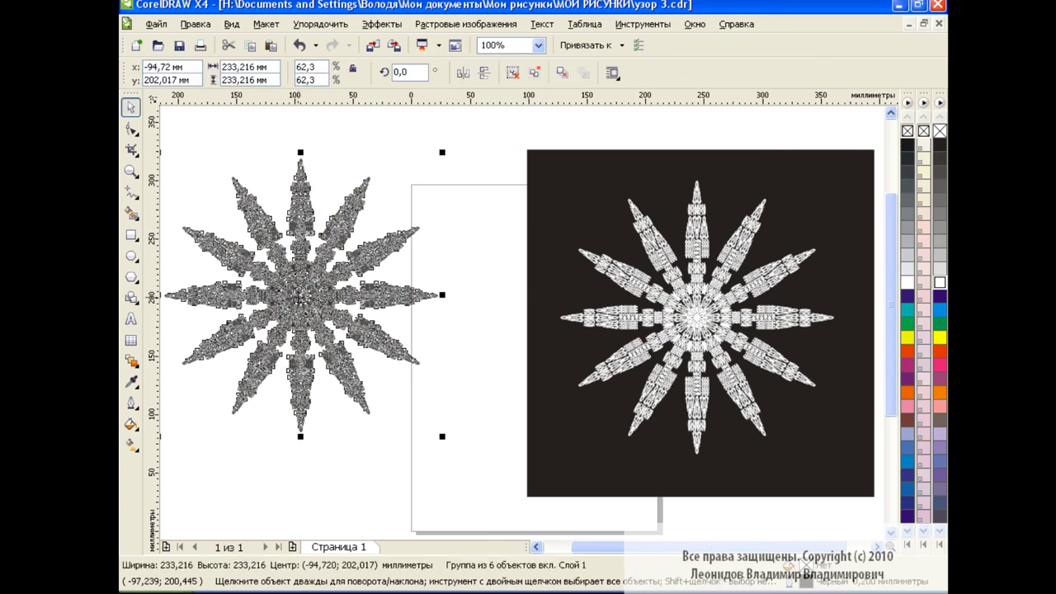
{"action": "left_click_drag", "start_coordinate": [298, 298], "coordinate": [369, 321]}
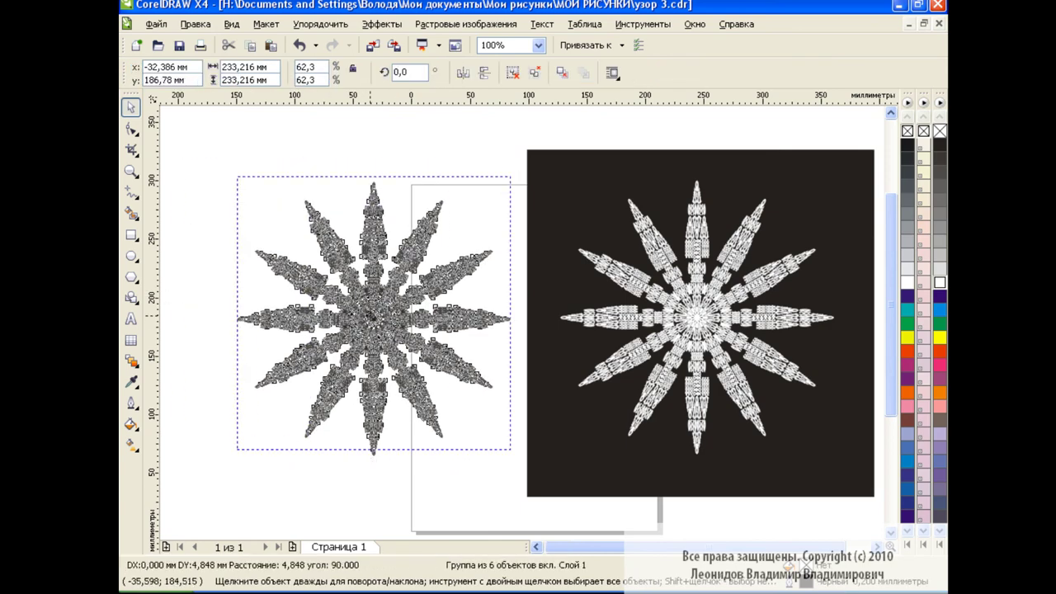
{"action": "left_click", "coordinate": [493, 190]}
{"action": "left_click", "coordinate": [639, 219]}
{"action": "left_click", "coordinate": [434, 234]}
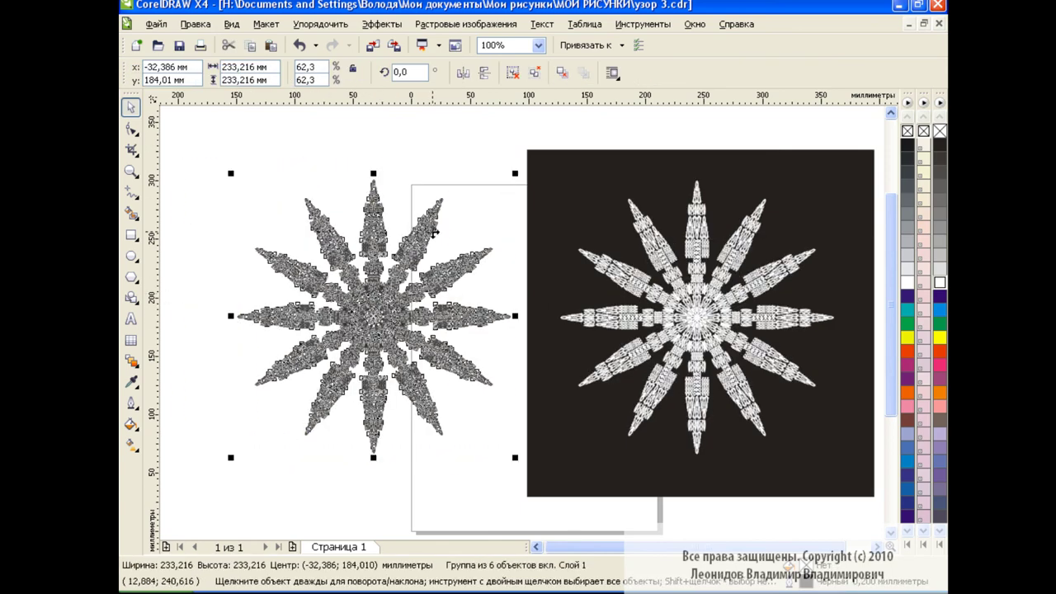
{"action": "left_click_drag", "start_coordinate": [233, 460], "coordinate": [170, 526]}
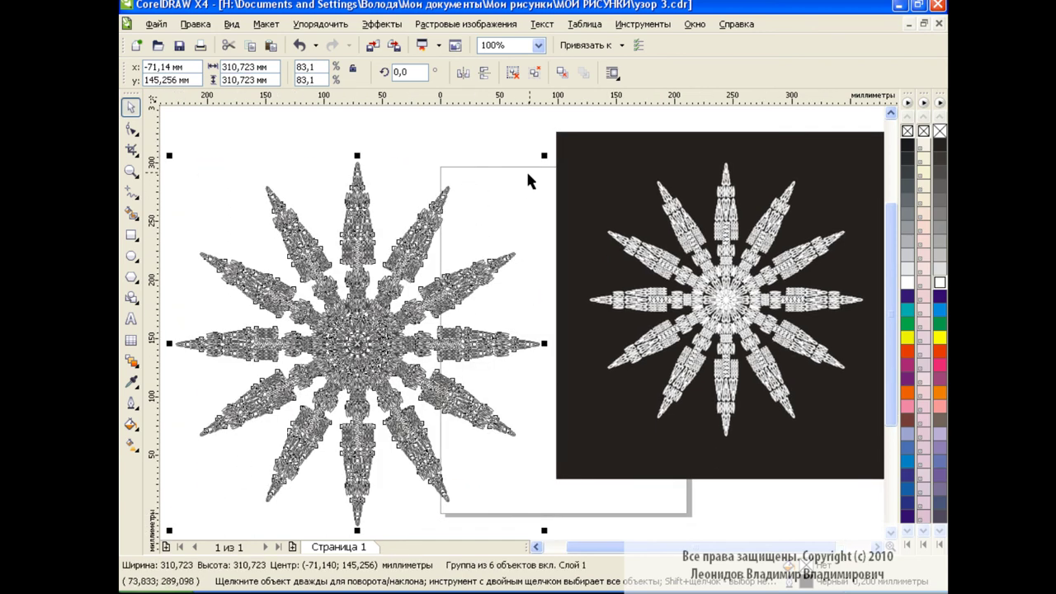
{"action": "left_click_drag", "start_coordinate": [528, 171], "coordinate": [597, 117]}
{"action": "left_click", "coordinate": [437, 155]}
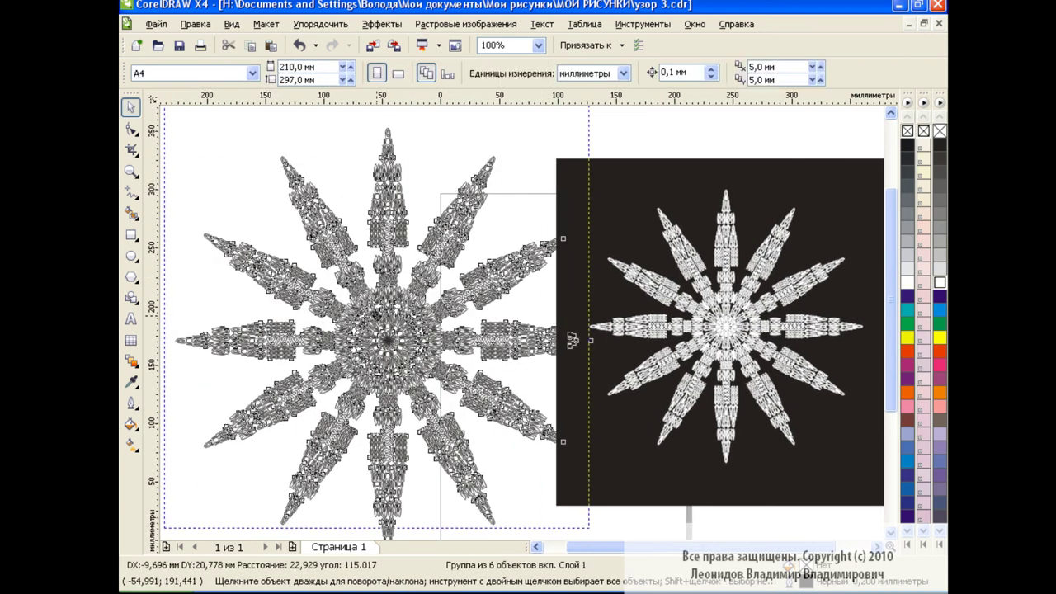
{"action": "left_click_drag", "start_coordinate": [392, 345], "coordinate": [382, 321]}
{"action": "left_click", "coordinate": [538, 146]}
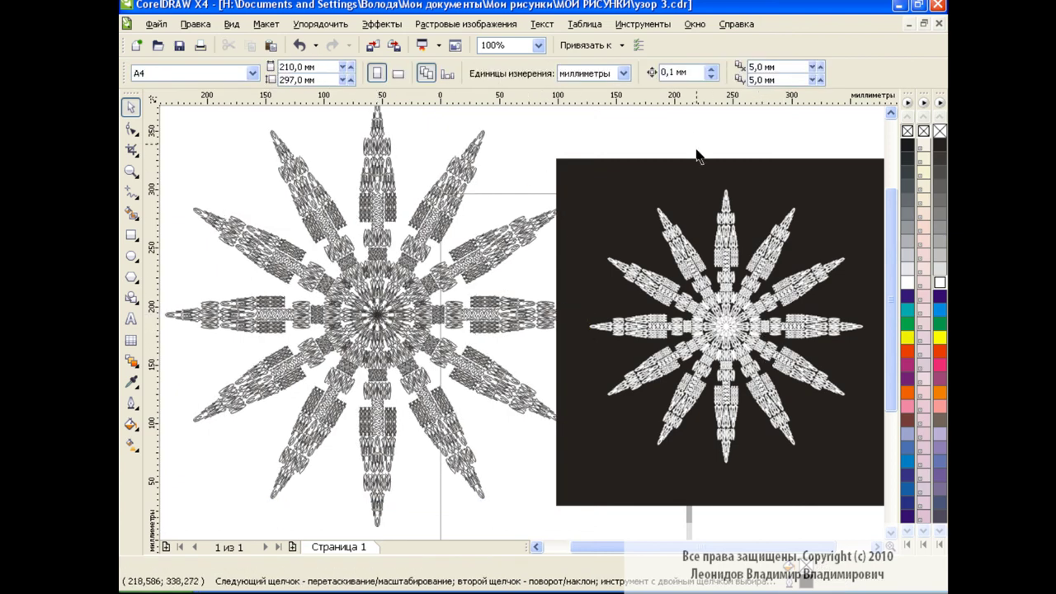